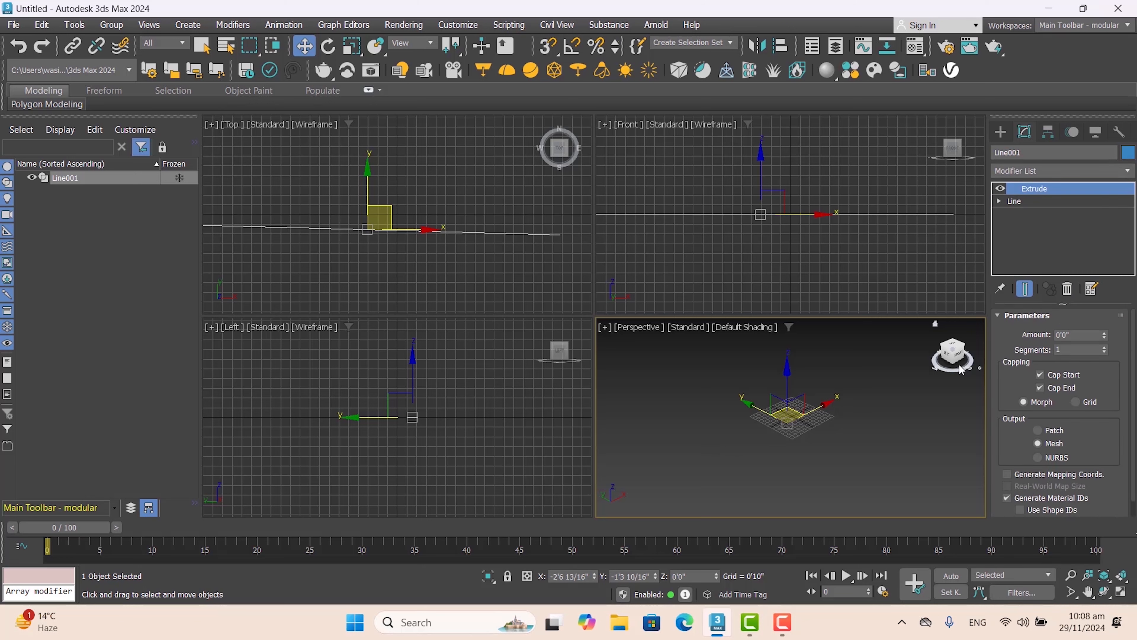
# Step: Set the line's Extrude amount to 11'11"
pyautogui.moveTo(1105, 335); pyautogui.dragTo(1076, 163)
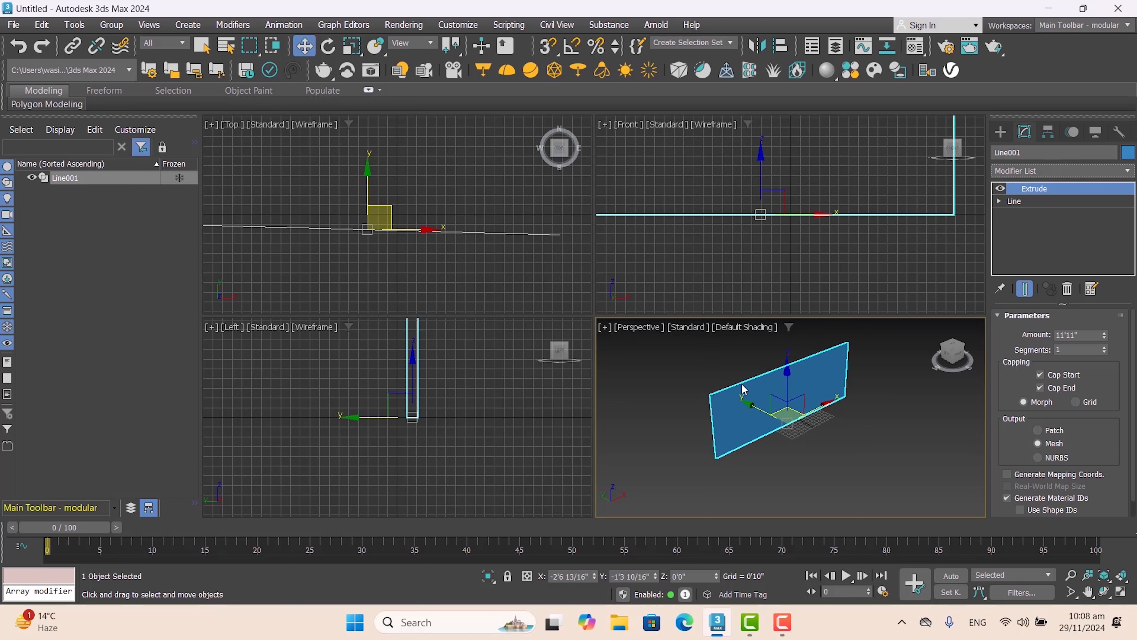
pyautogui.scroll(3, 743, 389)
pyautogui.scroll(3, 665, 424)
pyautogui.scroll(-5, 665, 424)
pyautogui.scroll(2, 665, 424)
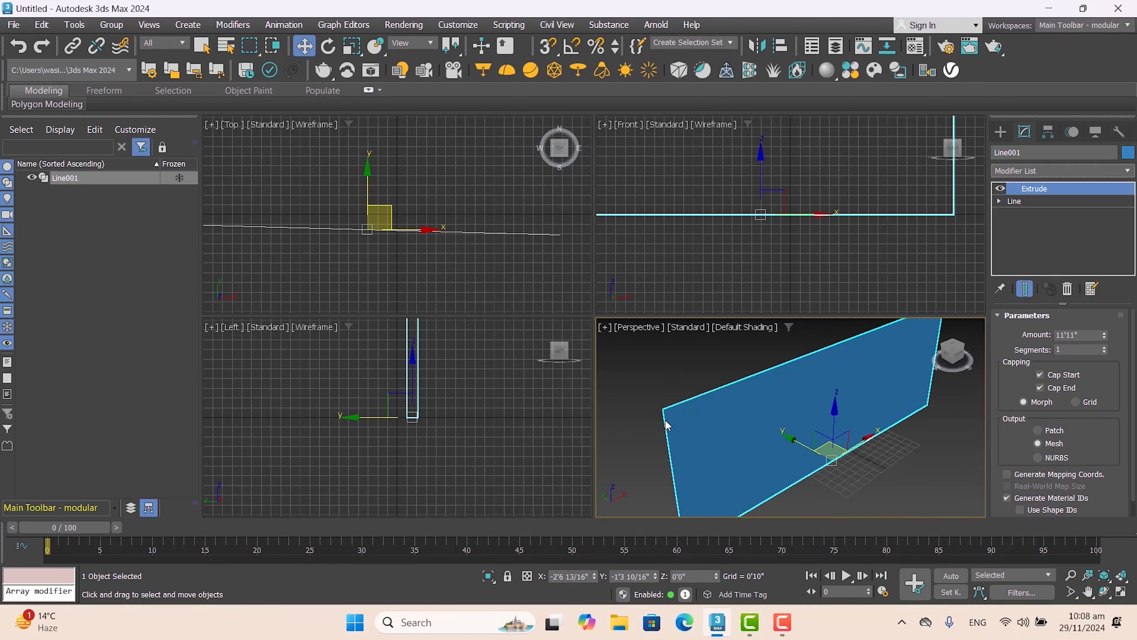
# Step: Switch the Perspective viewport's shading style to Facets and keep the extruded line selected
pyautogui.click(722, 339)
pyautogui.click(725, 327)
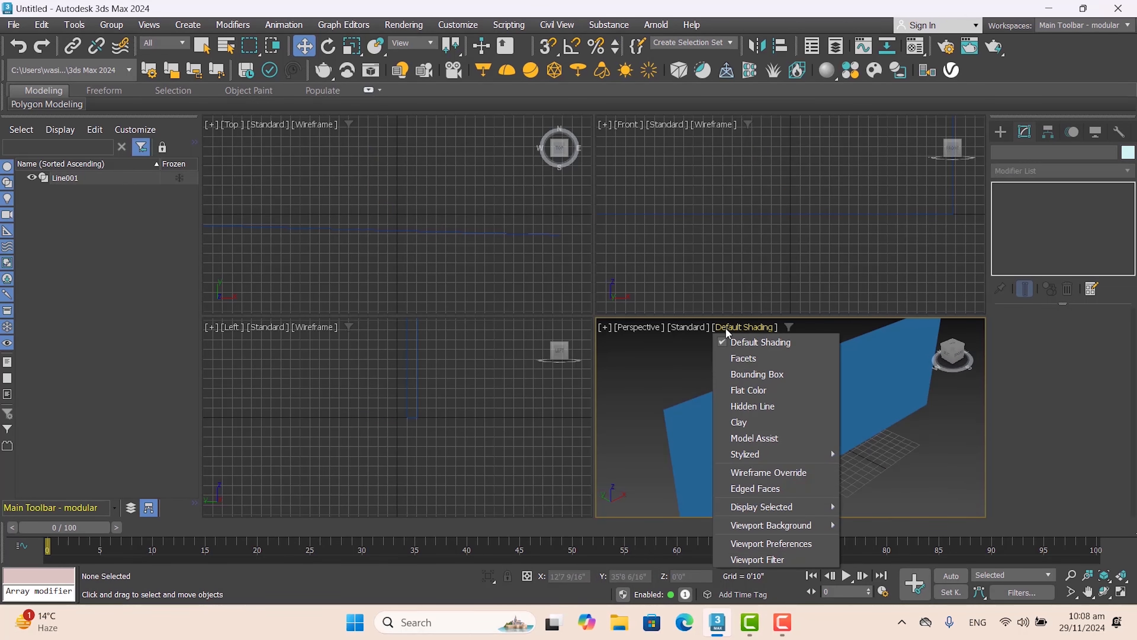
pyautogui.click(744, 357)
pyautogui.click(755, 383)
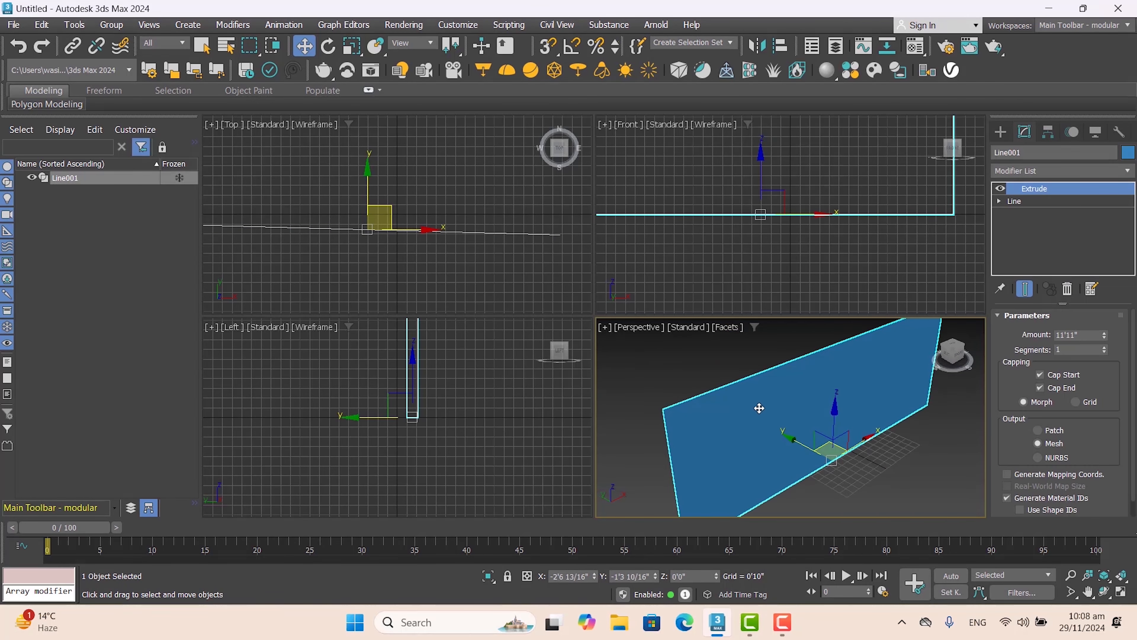
# Step: Add an Edit Poly modifier on top of the line's Extrude and enter its Polygon sub-object level
pyautogui.scroll(1, 713, 411)
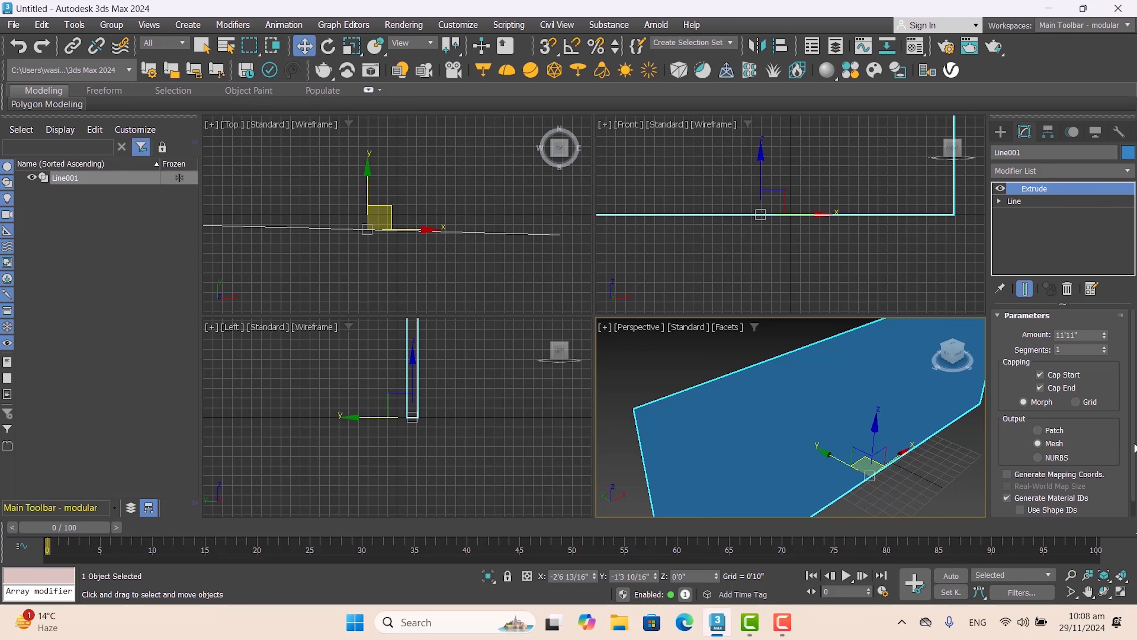
pyautogui.click(1108, 594)
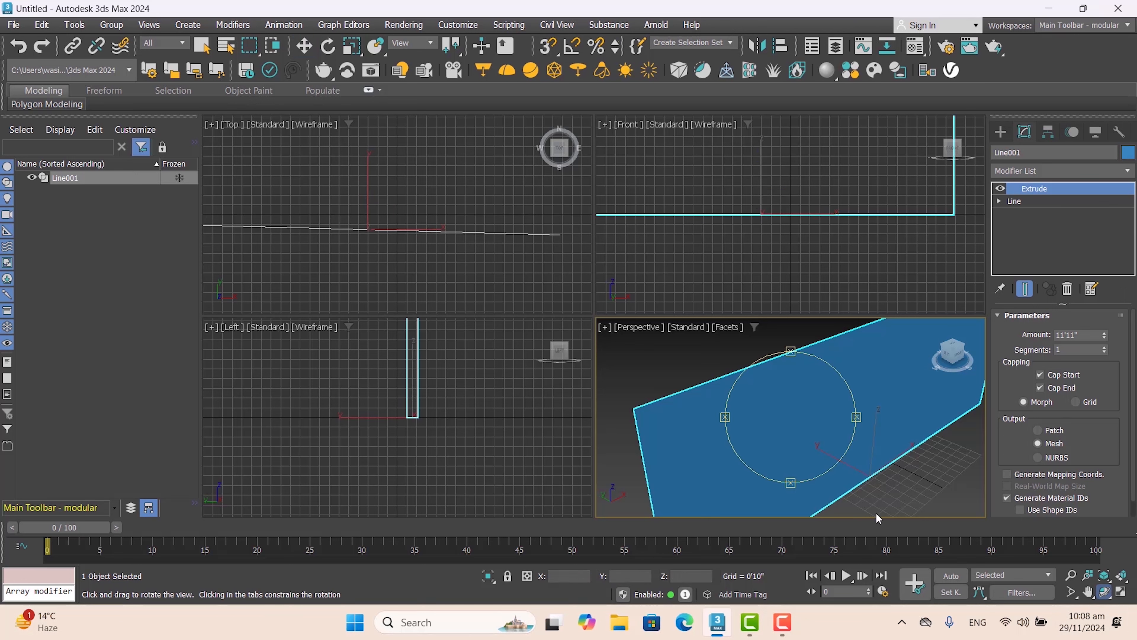
pyautogui.moveTo(786, 461); pyautogui.dragTo(841, 448)
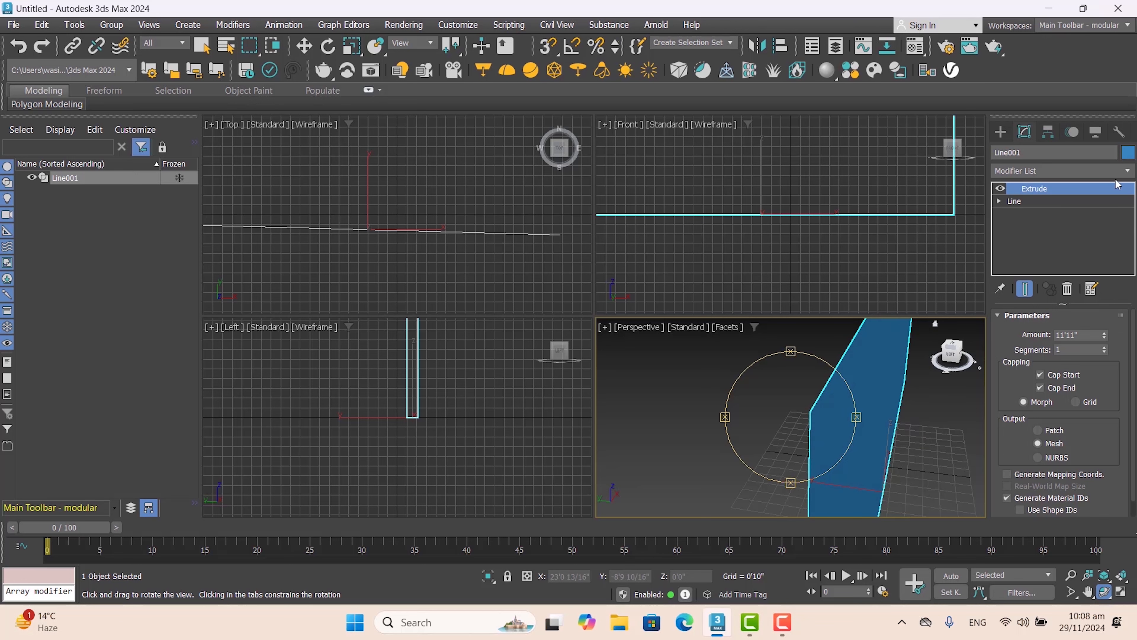
pyautogui.click(1127, 172)
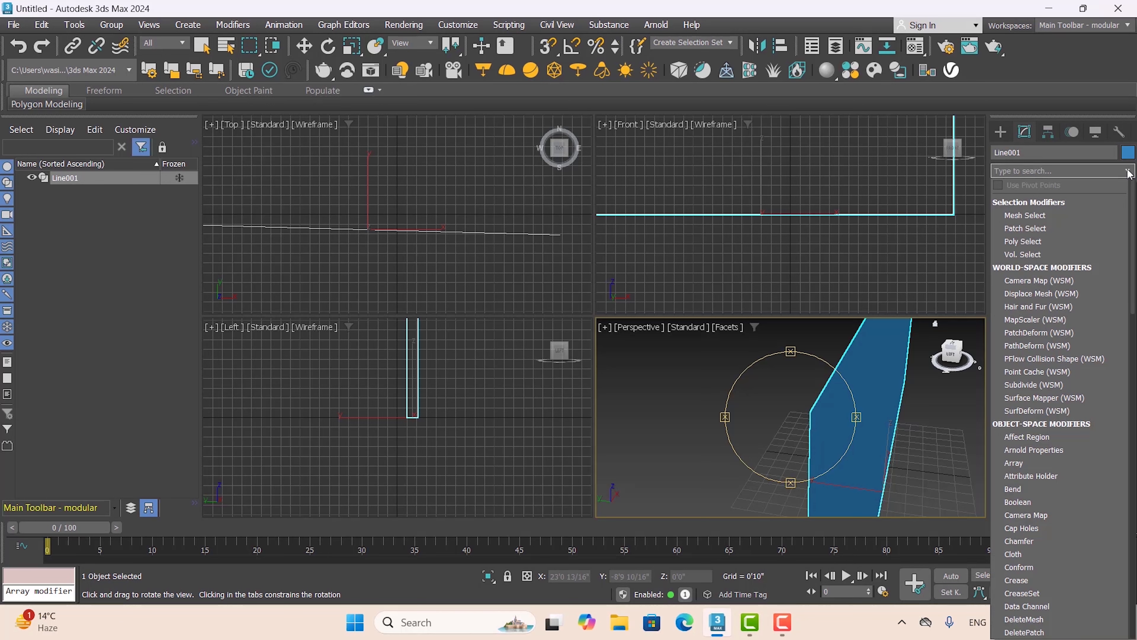
pyautogui.write('e')
pyautogui.click(1045, 238)
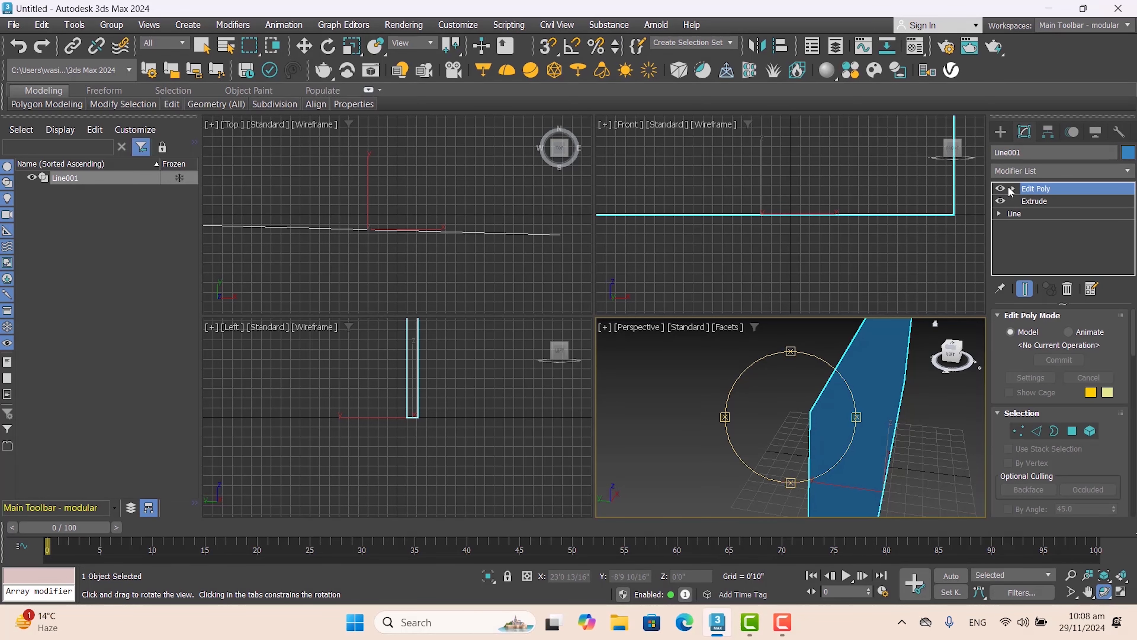
pyautogui.click(1014, 188)
pyautogui.click(1041, 238)
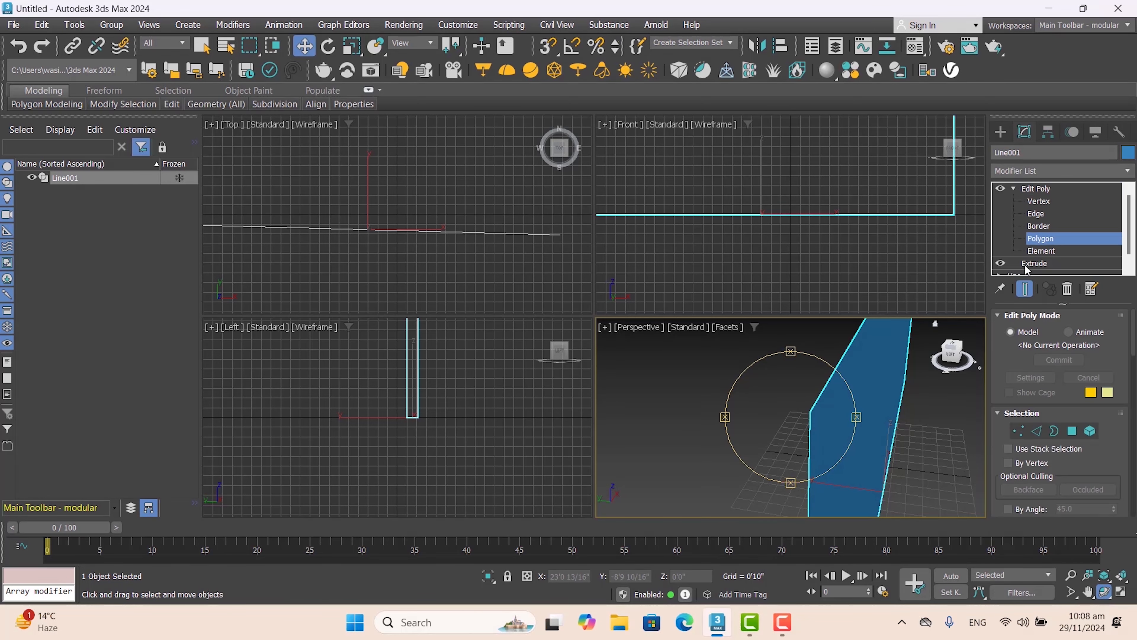
# Step: Select the wall's large face and extrude the polygon by a height of 0'7 13/16"
pyautogui.click(881, 405)
pyautogui.keyDown('alt'); pyautogui.moveTo(881, 404); pyautogui.dragTo(904, 387, button='middle'); pyautogui.keyUp('alt')
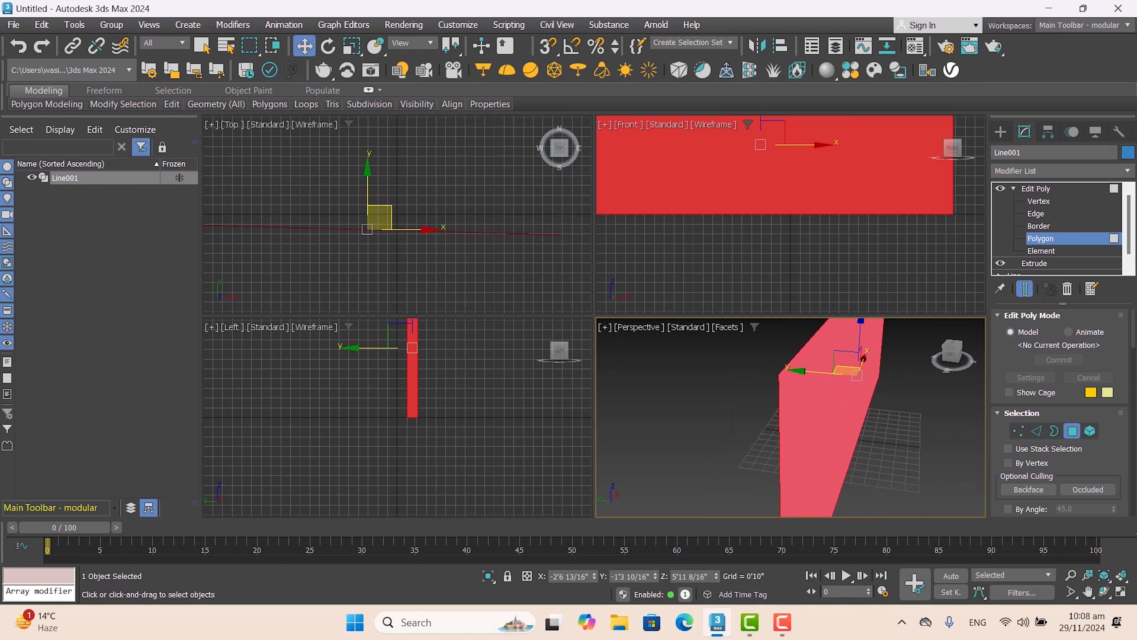
pyautogui.moveTo(1134, 328); pyautogui.dragTo(1134, 363)
pyautogui.click(1051, 382)
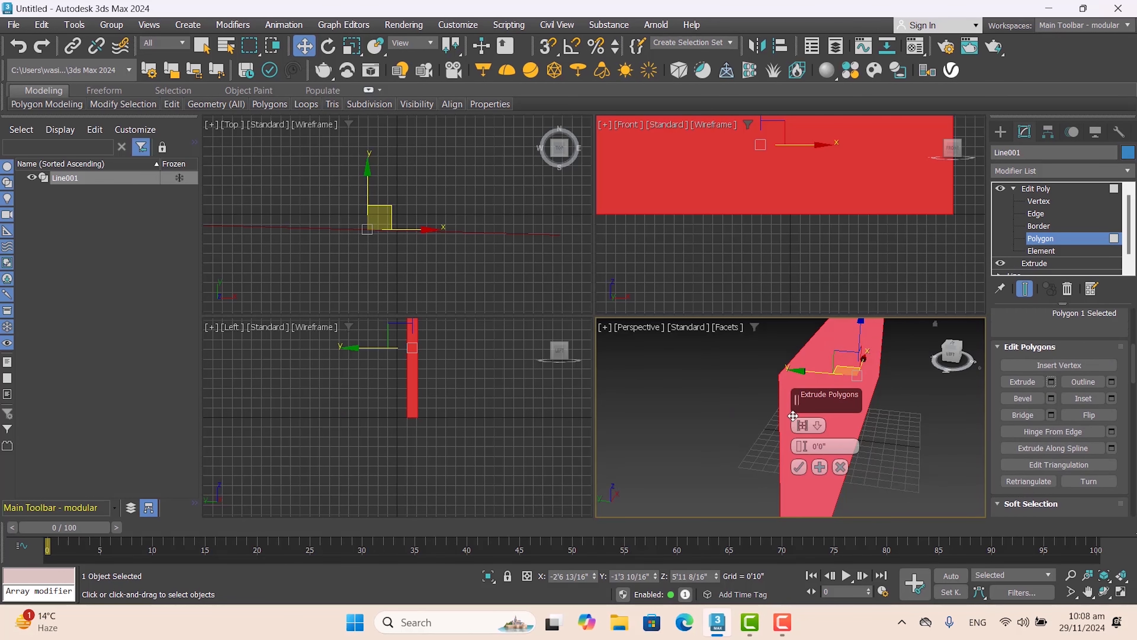
pyautogui.click(817, 425)
pyautogui.click(851, 467)
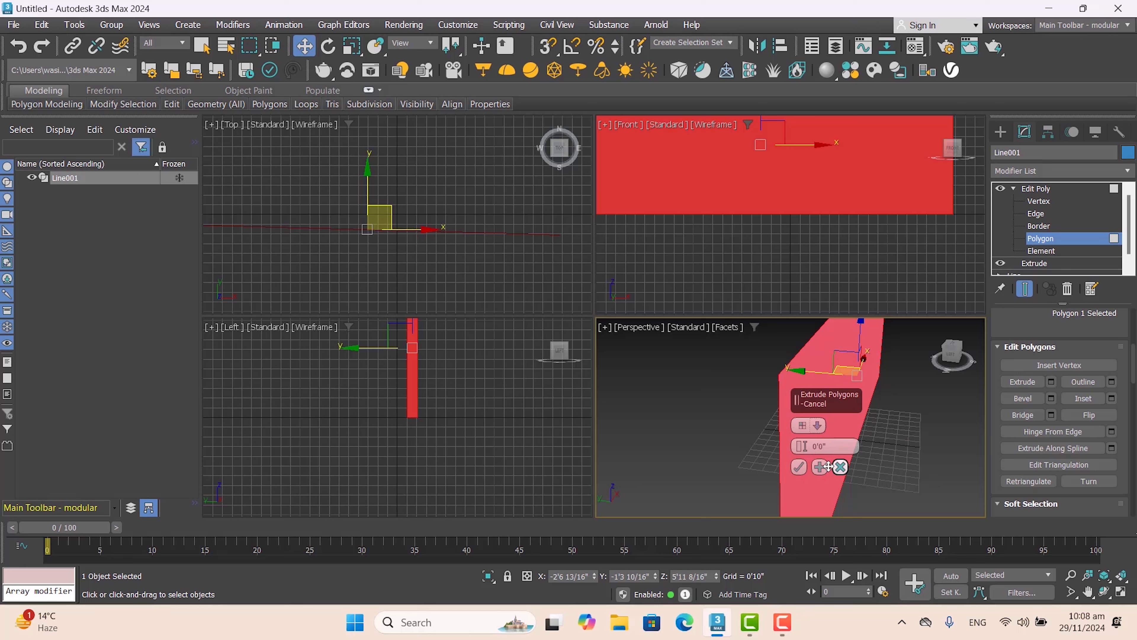
pyautogui.moveTo(811, 446); pyautogui.dragTo(810, 424)
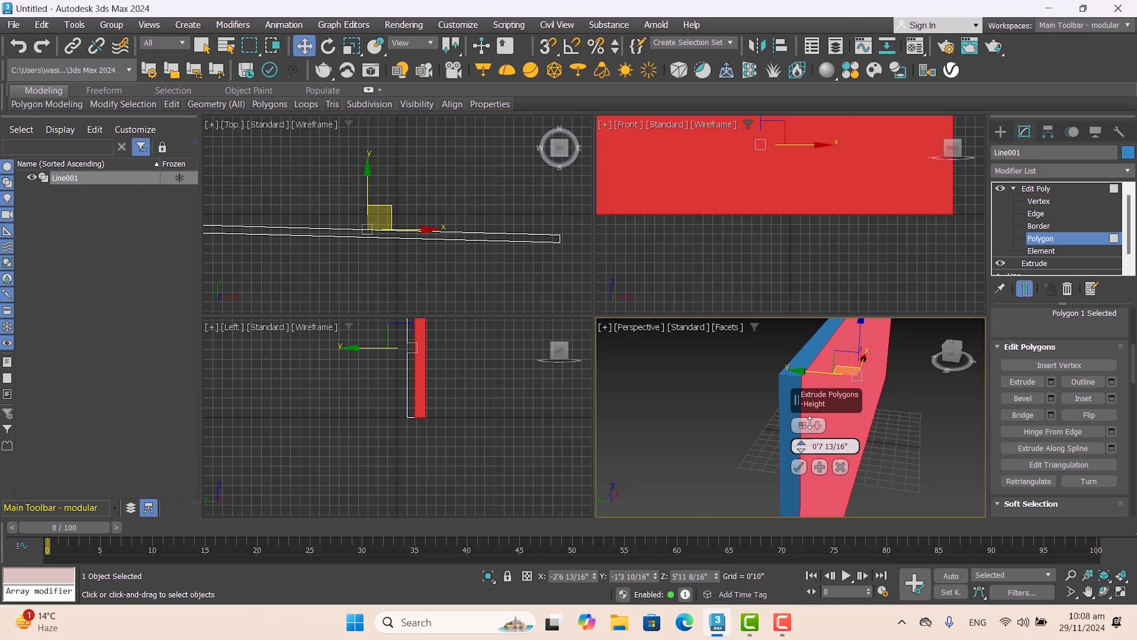
pyautogui.click(799, 468)
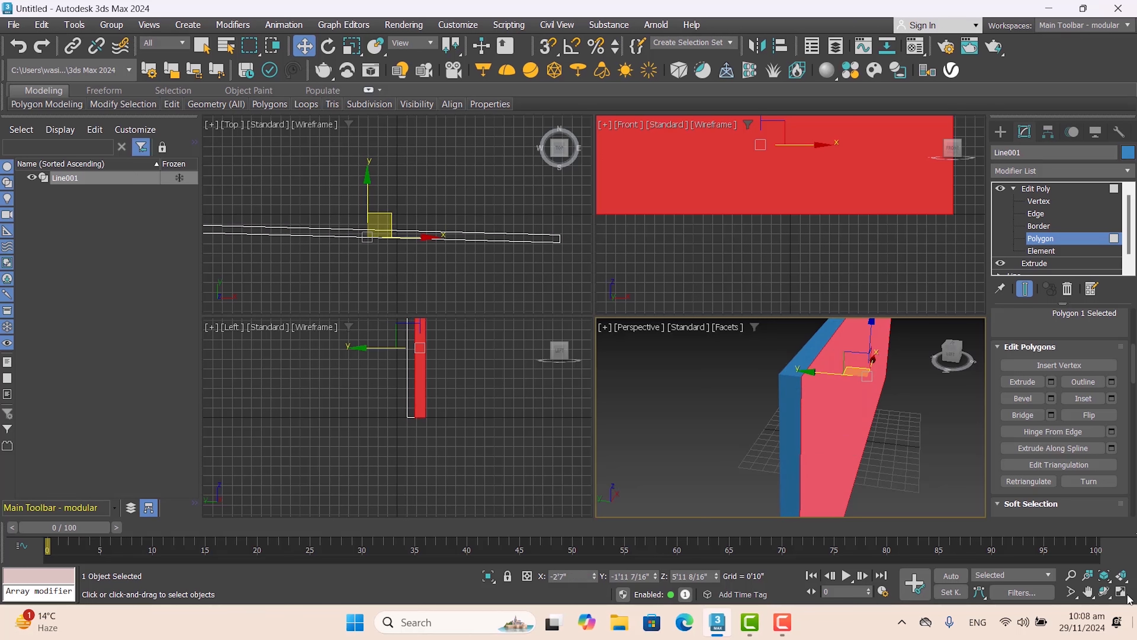
# Step: Select the open border around the back of the wall at Border level and cap it
pyautogui.click(1104, 592)
pyautogui.moveTo(754, 409); pyautogui.dragTo(808, 405)
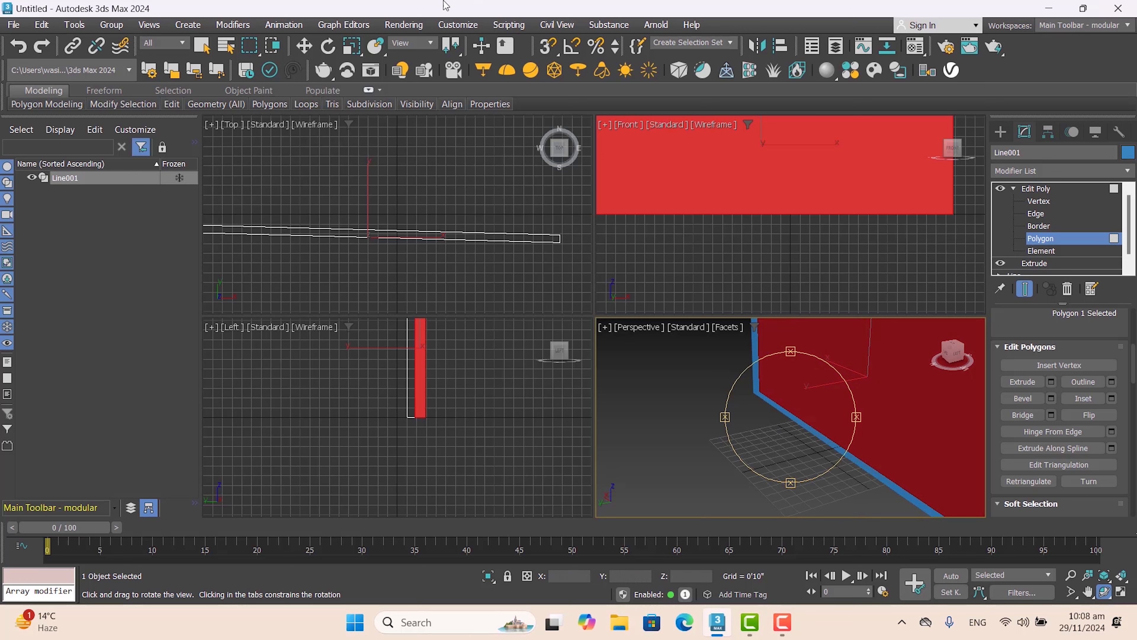
pyautogui.click(305, 45)
pyautogui.moveTo(674, 382); pyautogui.dragTo(673, 432, button='middle')
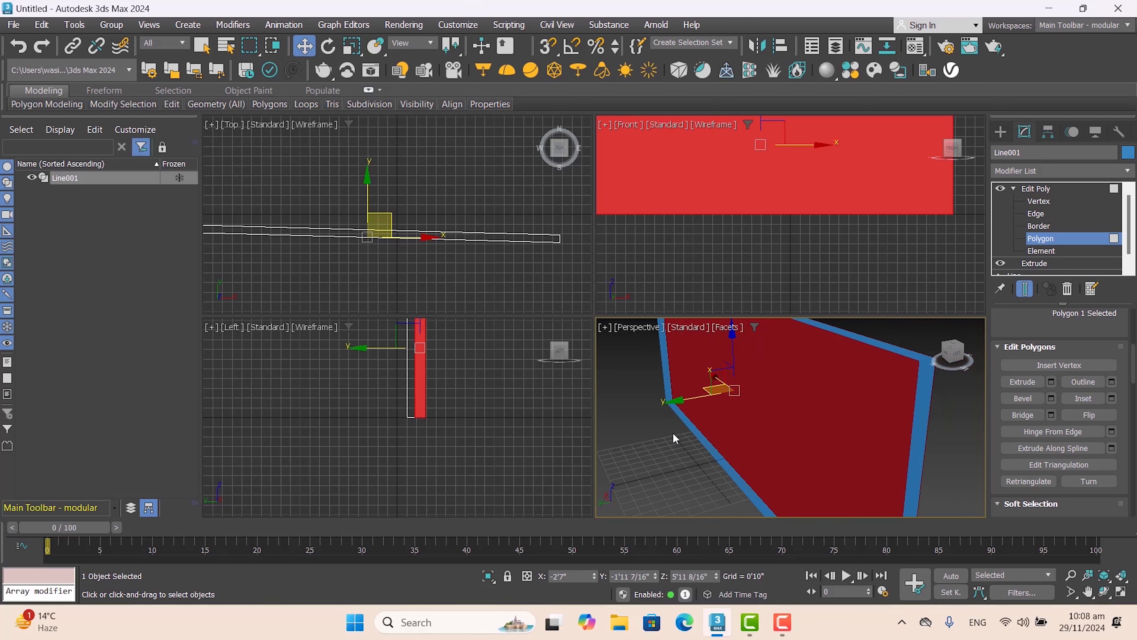
pyautogui.scroll(-3, 678, 435)
pyautogui.click(809, 465)
pyautogui.scroll(2, 728, 474)
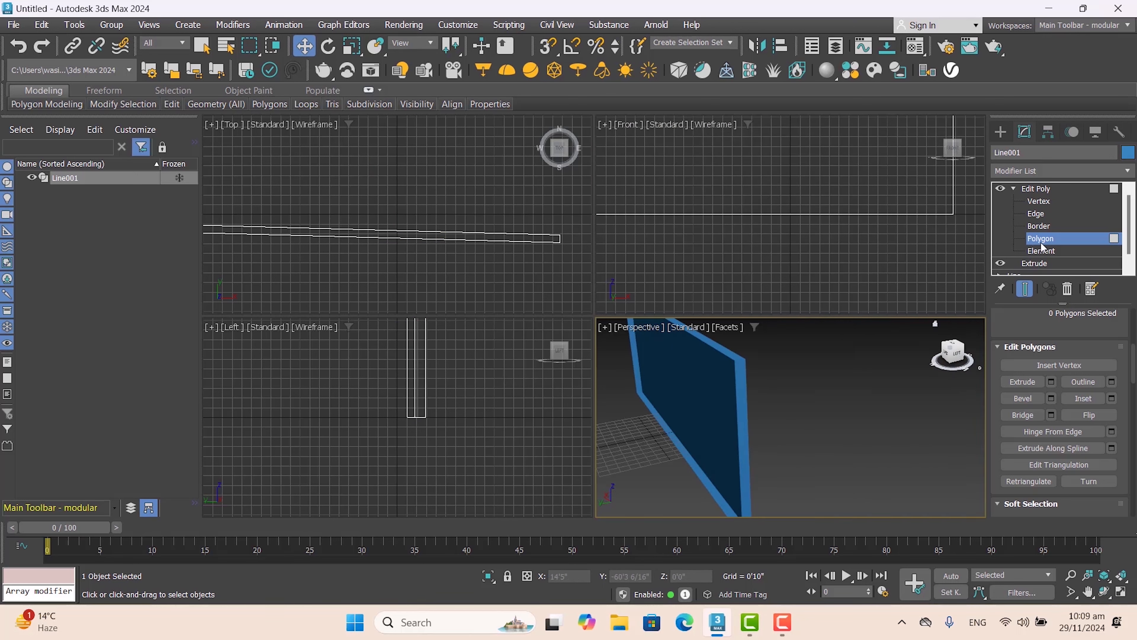
pyautogui.click(1039, 226)
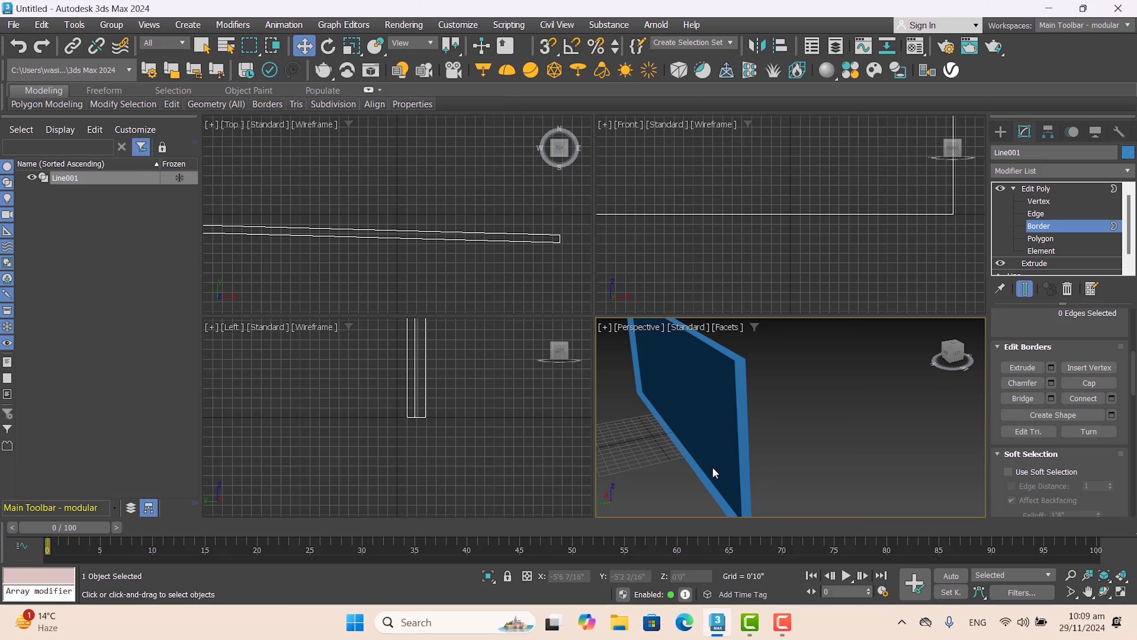
pyautogui.click(705, 488)
pyautogui.click(1084, 383)
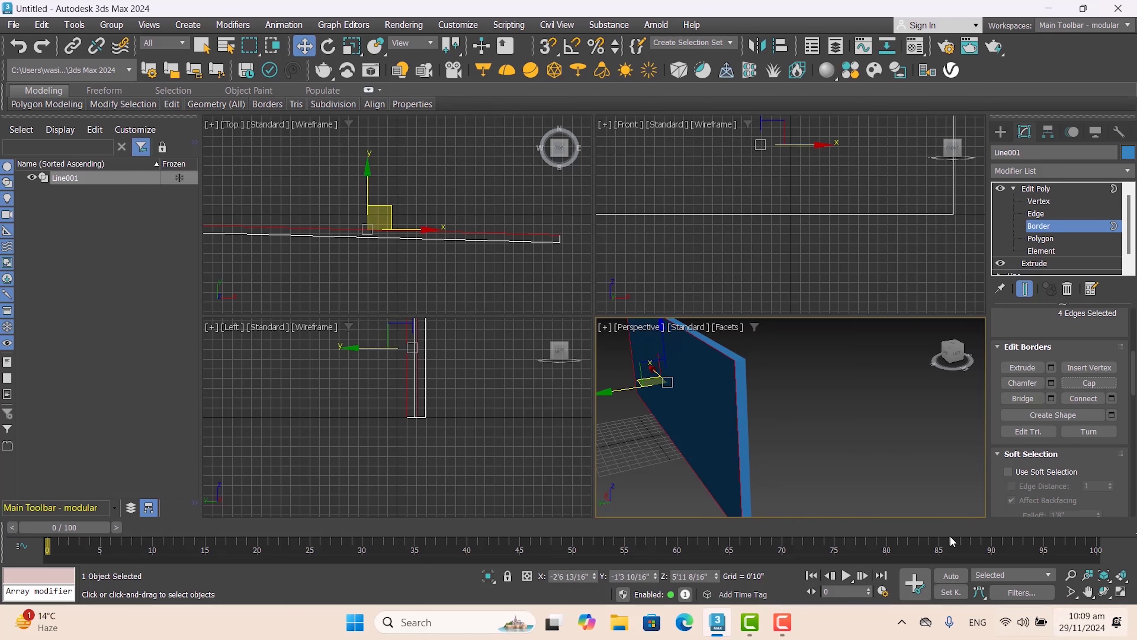
# Step: Maximize the Perspective viewport, return to the Edit Poly object level and delete the wall
pyautogui.click(1121, 592)
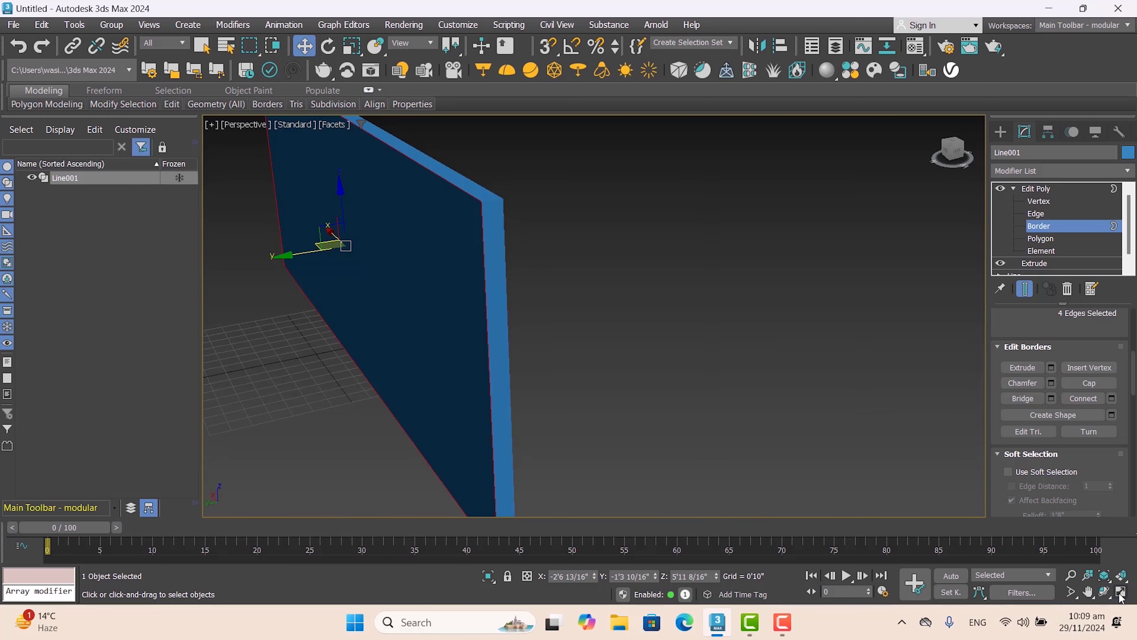
pyautogui.click(1104, 591)
pyautogui.moveTo(655, 406); pyautogui.dragTo(685, 358)
pyautogui.press('z')
pyautogui.moveTo(590, 367); pyautogui.dragTo(540, 348)
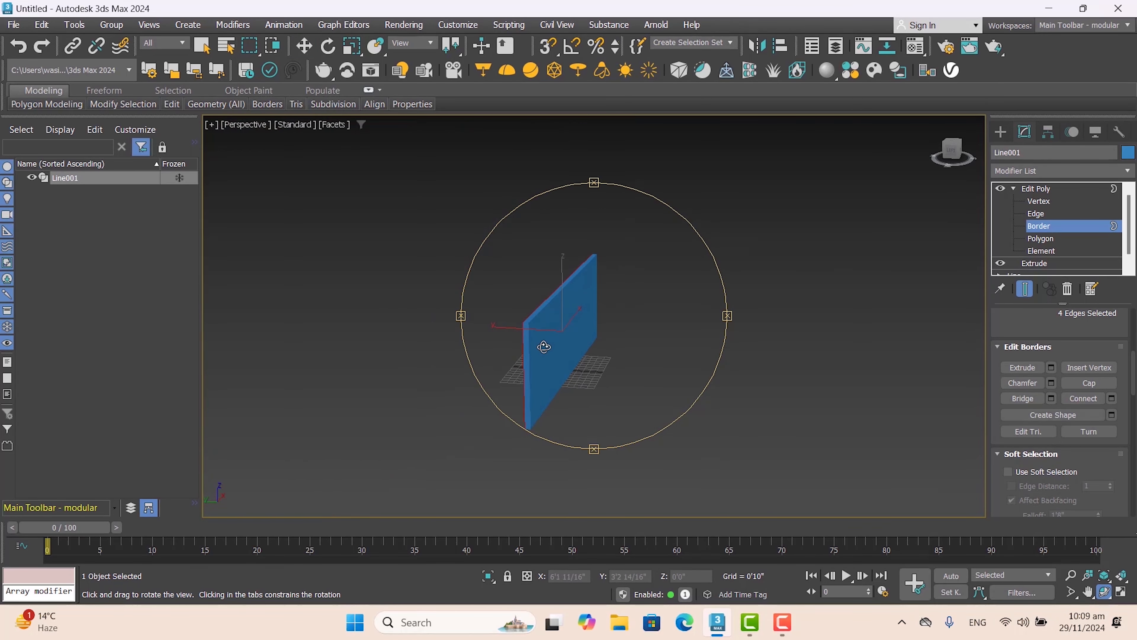
pyautogui.scroll(4, 544, 343)
pyautogui.click(305, 46)
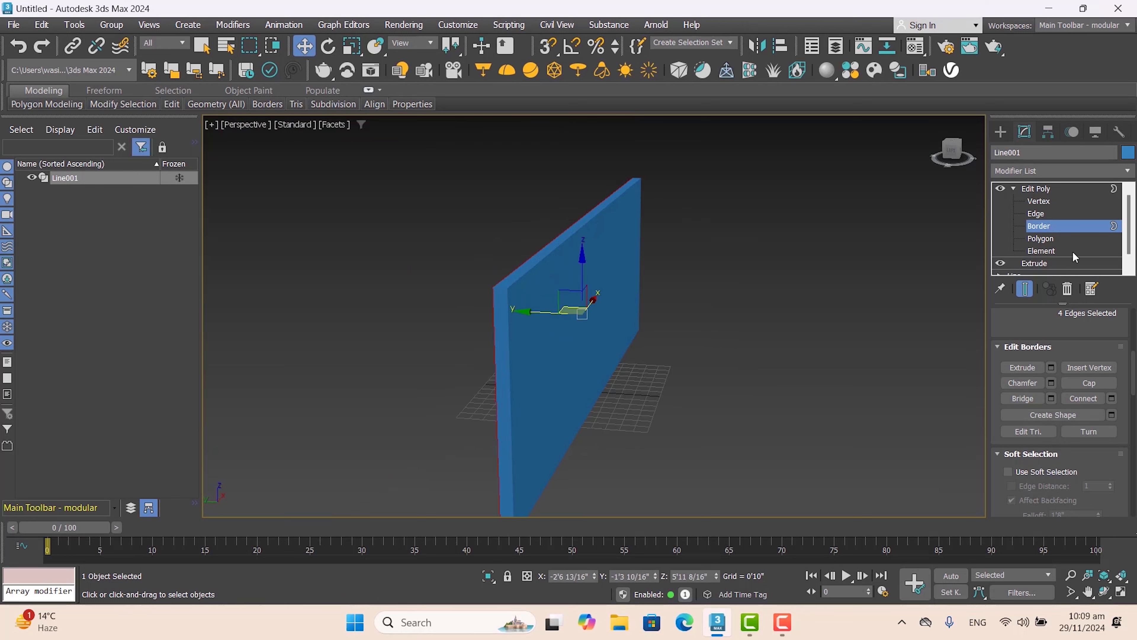
pyautogui.click(1081, 188)
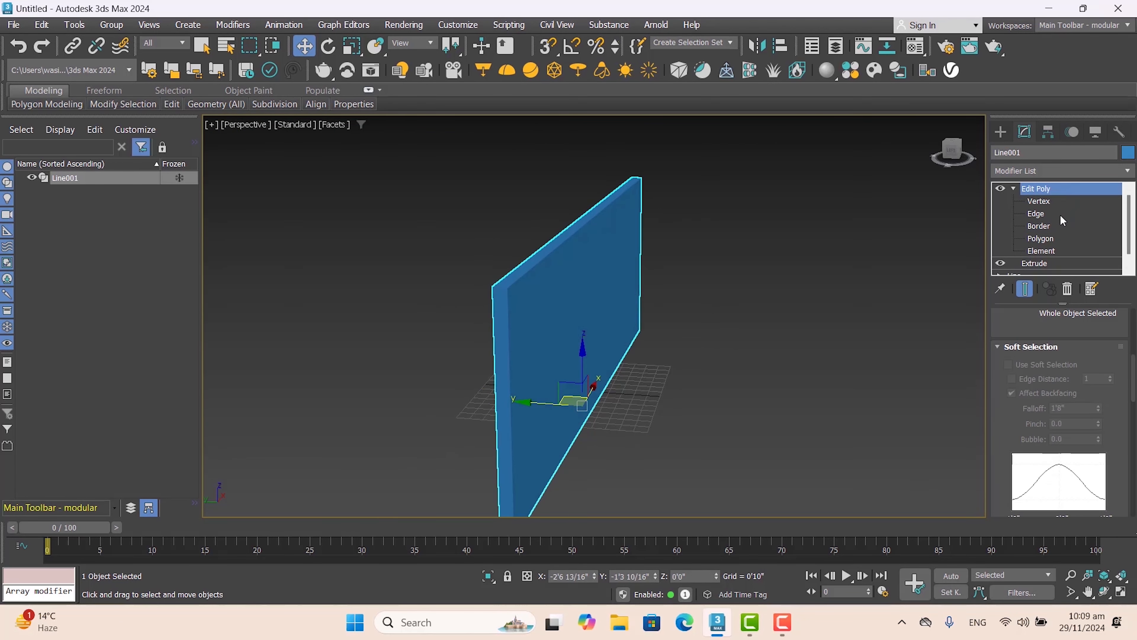
pyautogui.press('Delete')
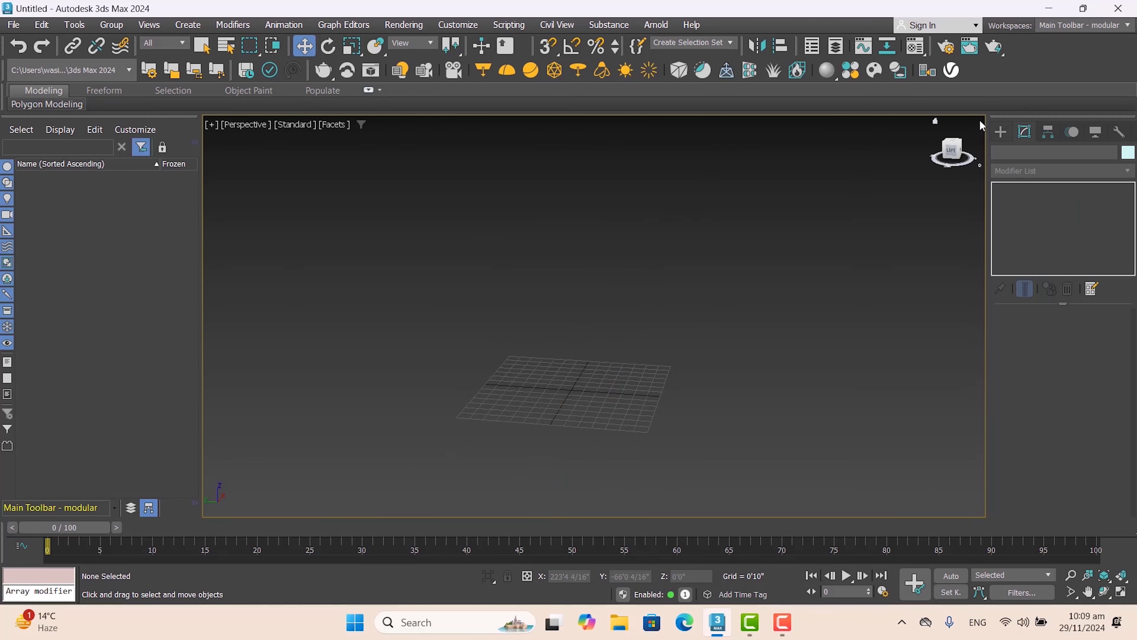
# Step: Draw a rectangle spline about 18' long and 19' wide across the grid in the Perspective viewport
pyautogui.click(1001, 132)
pyautogui.click(1018, 153)
pyautogui.click(1079, 244)
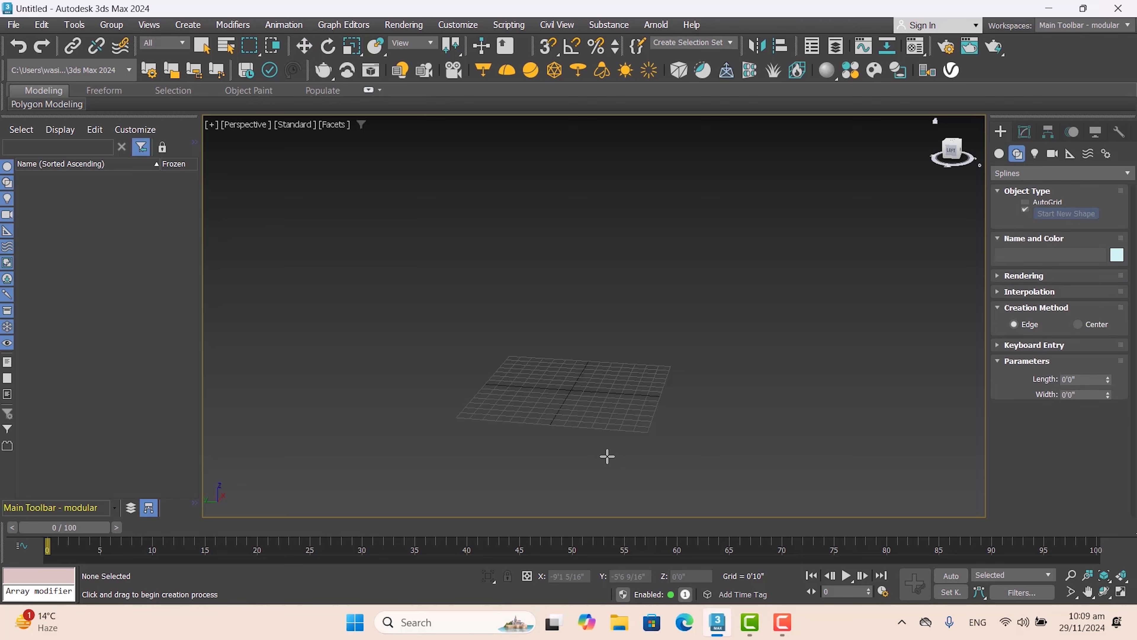
pyautogui.moveTo(533, 427); pyautogui.dragTo(527, 422)
pyautogui.moveTo(476, 317); pyautogui.dragTo(667, 422)
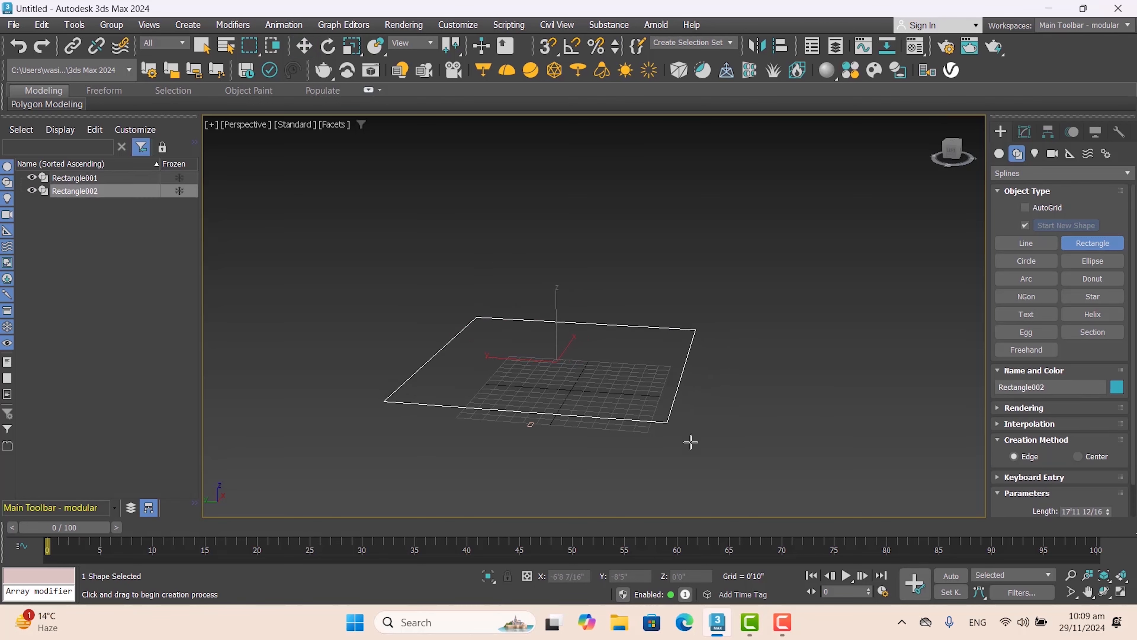
# Step: Delete the tiny stray rectangle near the front edge of the large one
pyautogui.click(1027, 131)
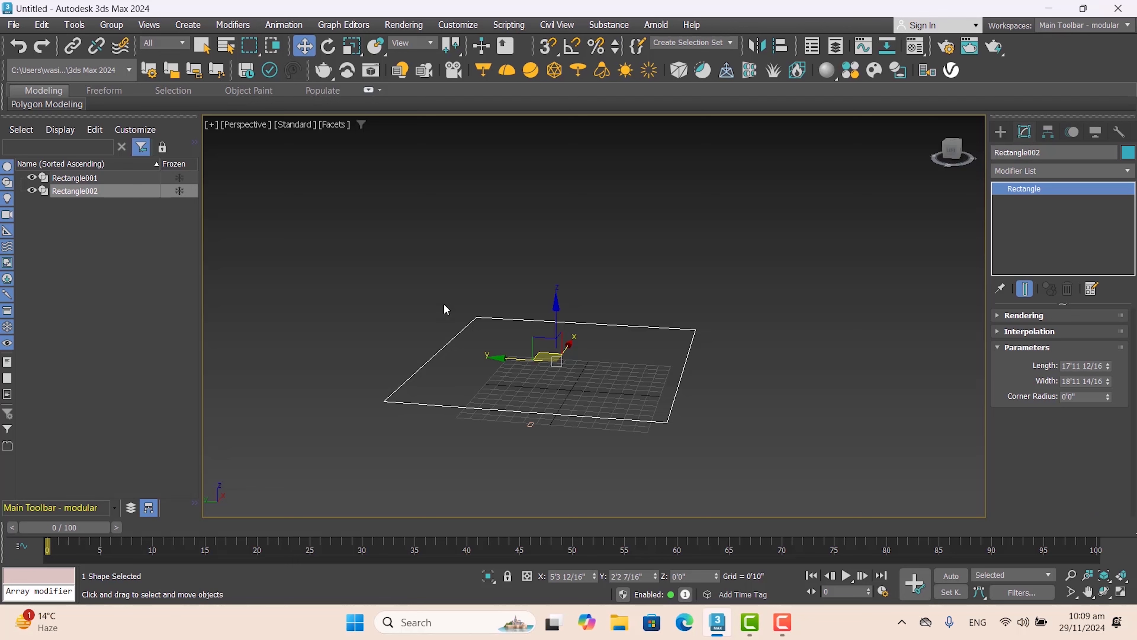
pyautogui.click(432, 388)
pyautogui.click(531, 424)
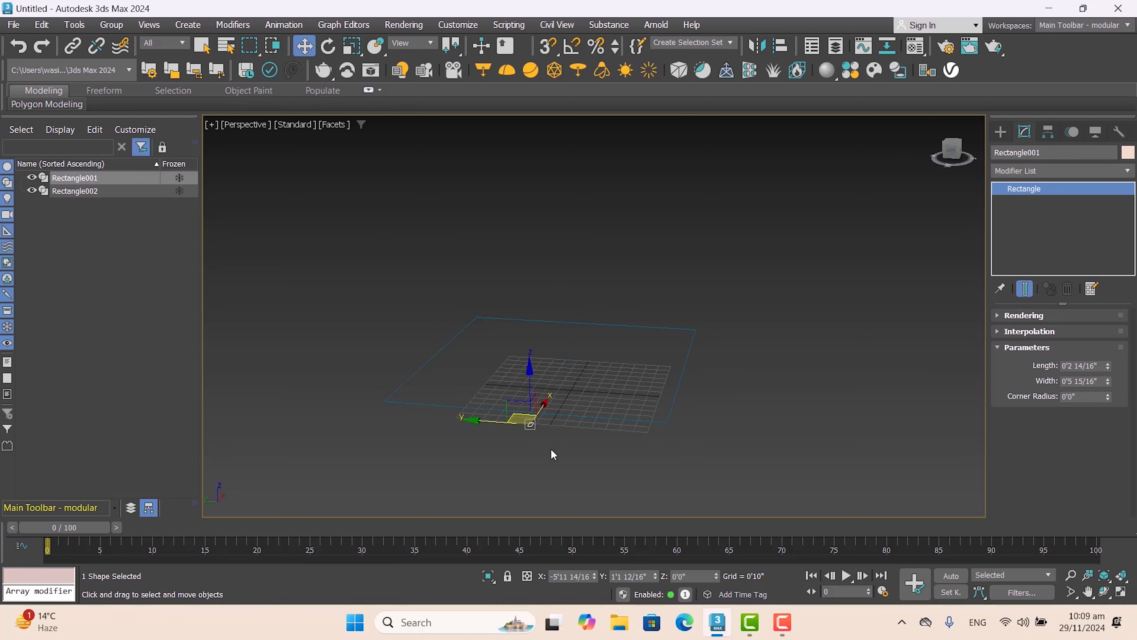
pyautogui.press('Delete')
# Step: Apply an Extrude modifier to the large rectangle with an amount of 11'11"
pyautogui.click(643, 420)
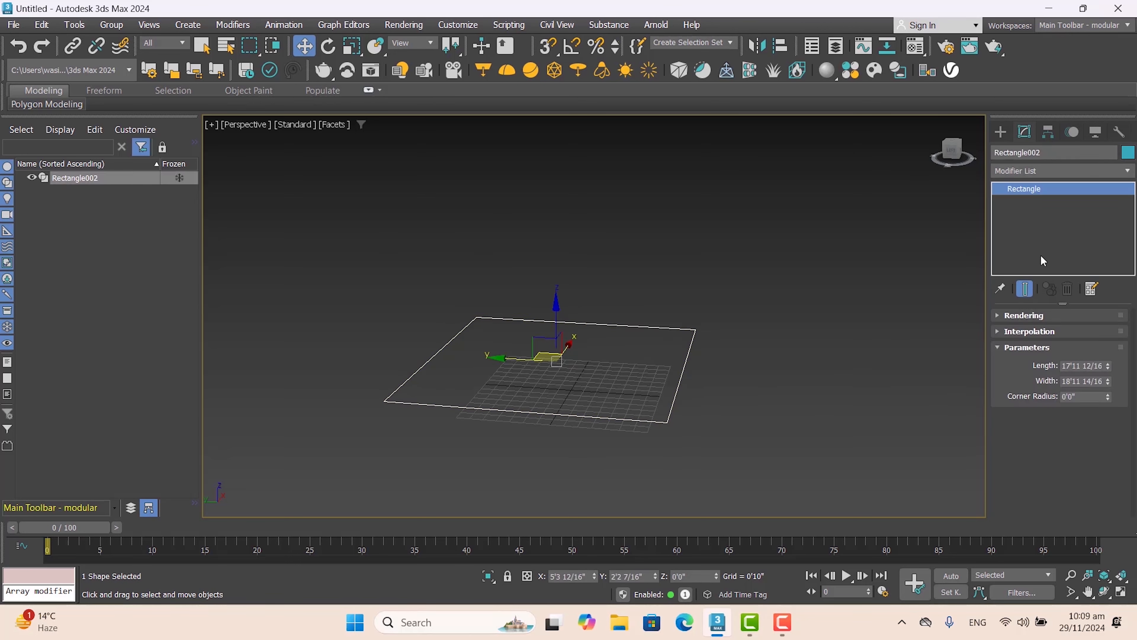
pyautogui.click(1129, 171)
pyautogui.write('e')
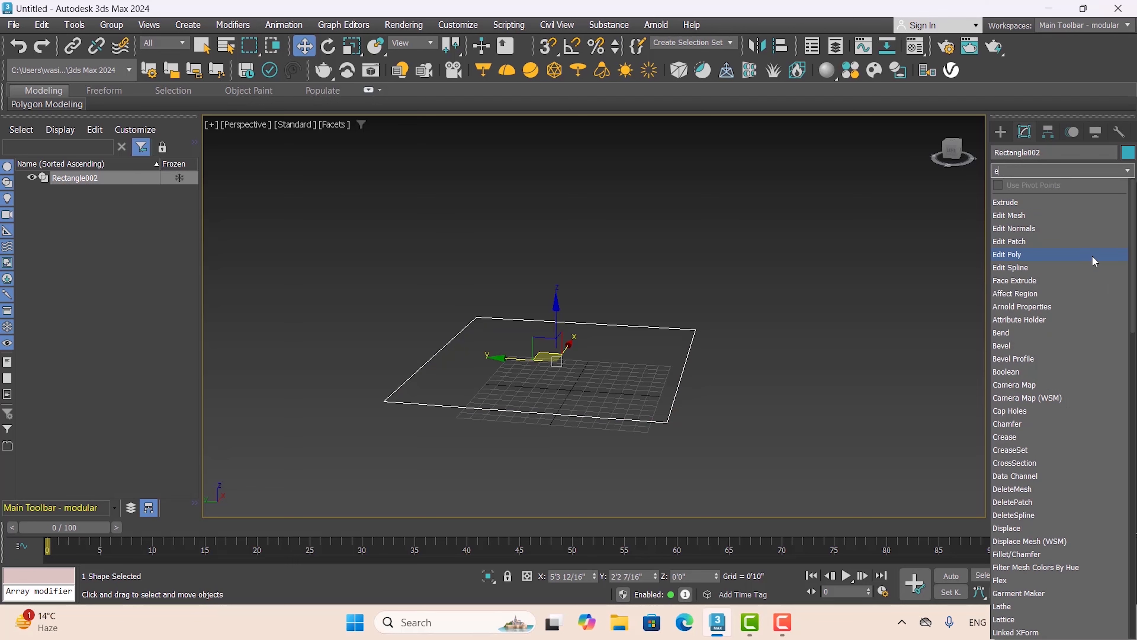
pyautogui.click(1065, 203)
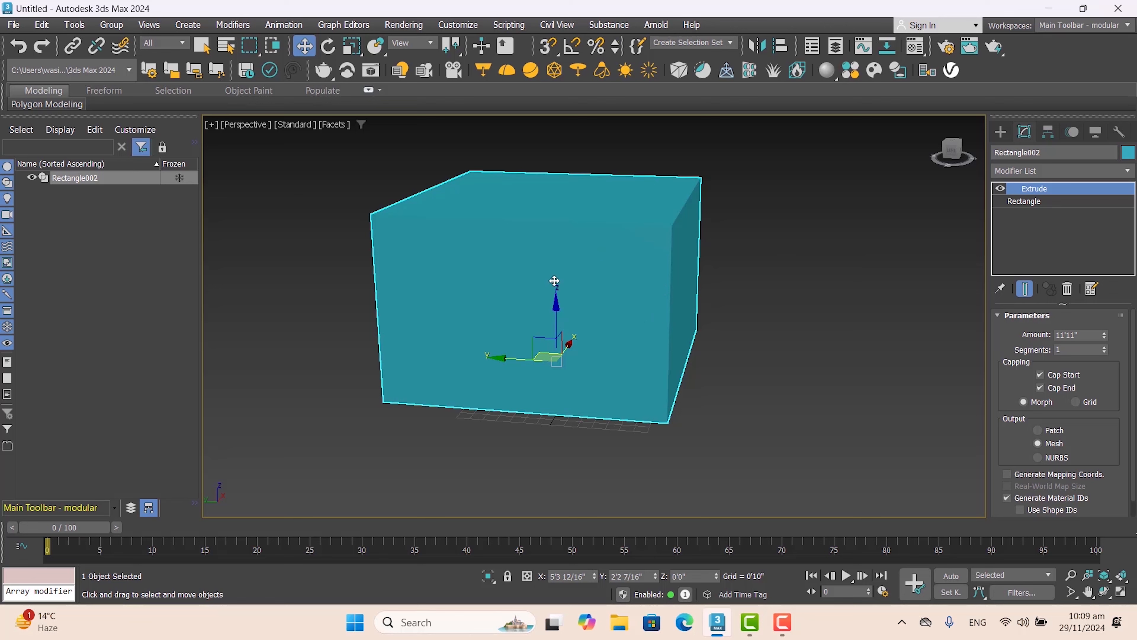
# Step: Inspect the extruded rectangle from another side and delete it
pyautogui.click(1104, 592)
pyautogui.moveTo(662, 382); pyautogui.dragTo(667, 354)
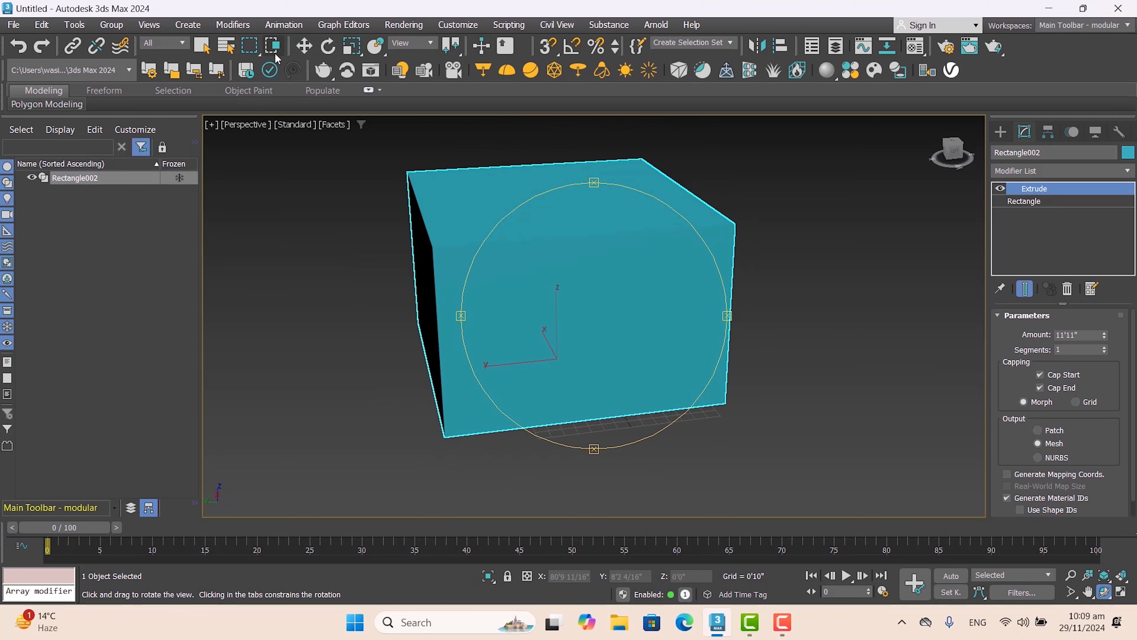
pyautogui.click(304, 46)
pyautogui.press('Delete')
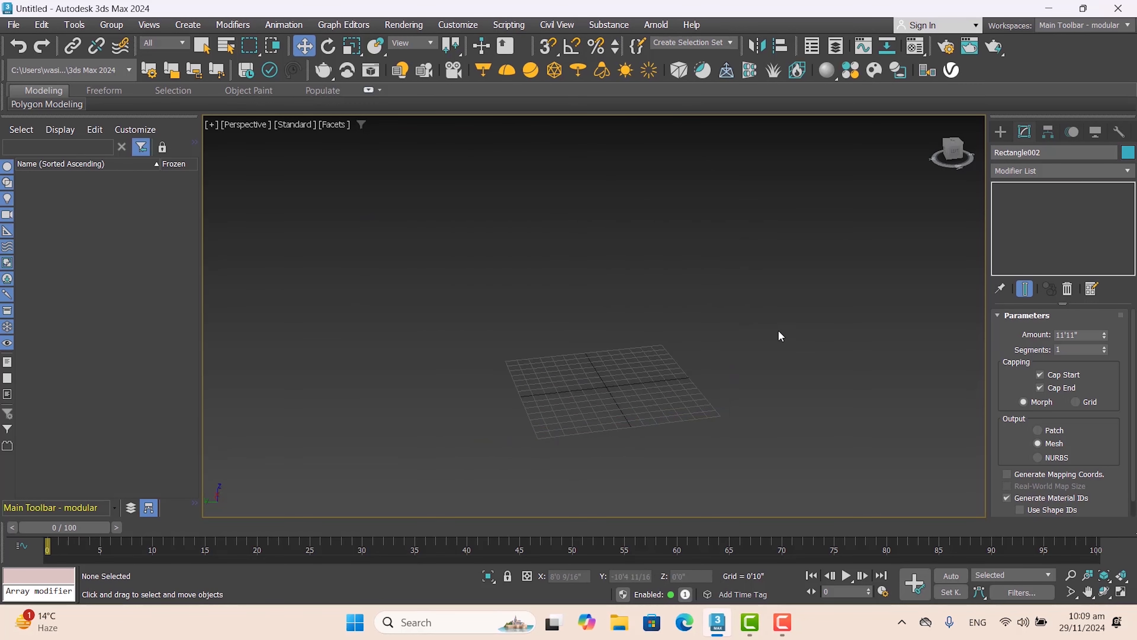
# Step: Draw a circle spline with a radius of about 6'7" centred near the grid's edge in the Perspective viewport
pyautogui.click(1008, 131)
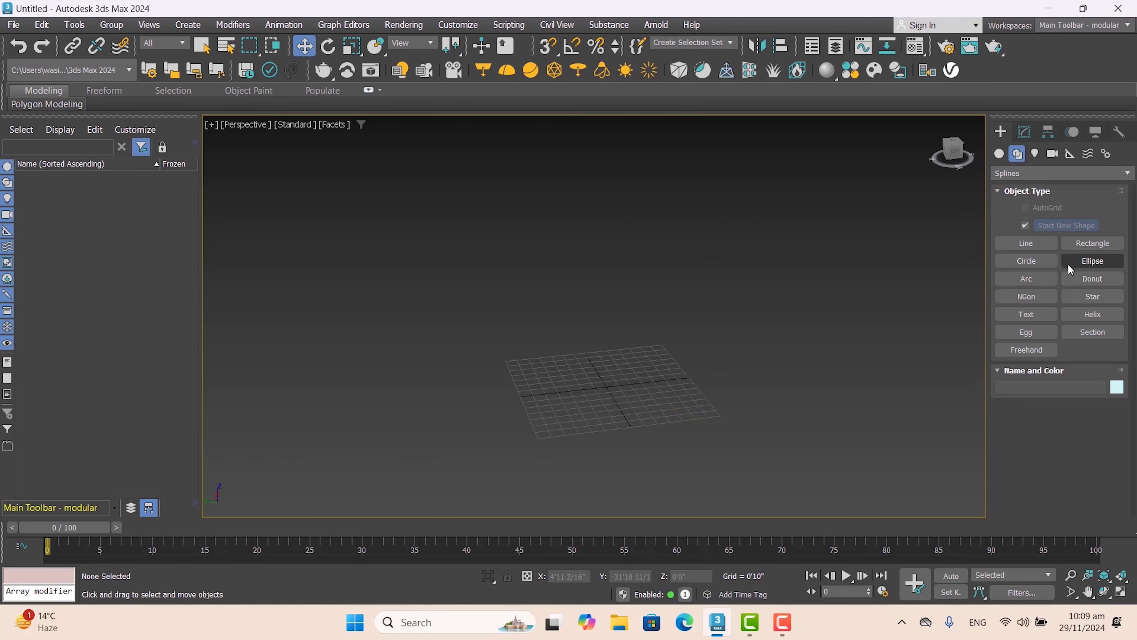
pyautogui.click(1030, 260)
pyautogui.moveTo(525, 401); pyautogui.dragTo(615, 423)
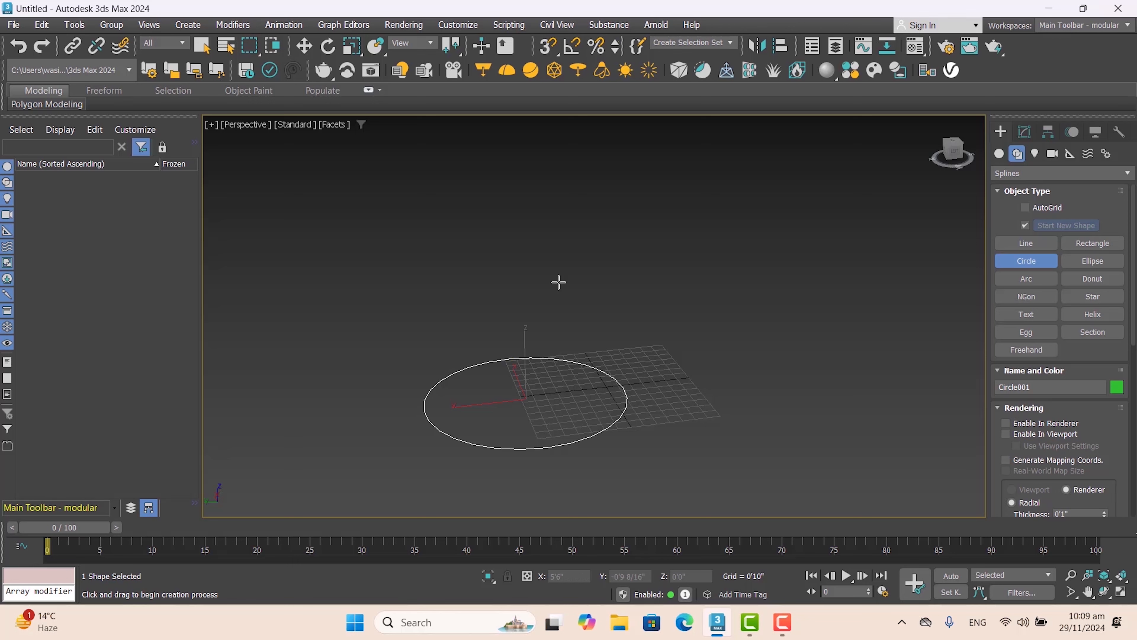
# Step: Apply an Extrude modifier to the circle with an amount of 11'11"
pyautogui.click(1025, 132)
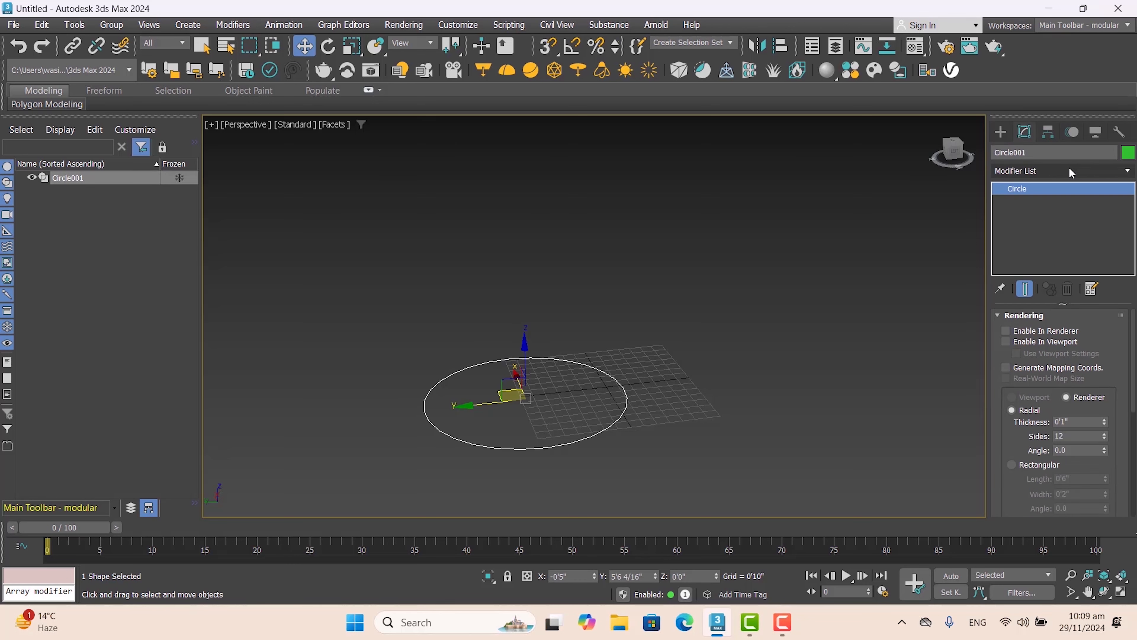
pyautogui.click(1069, 168)
pyautogui.write('e')
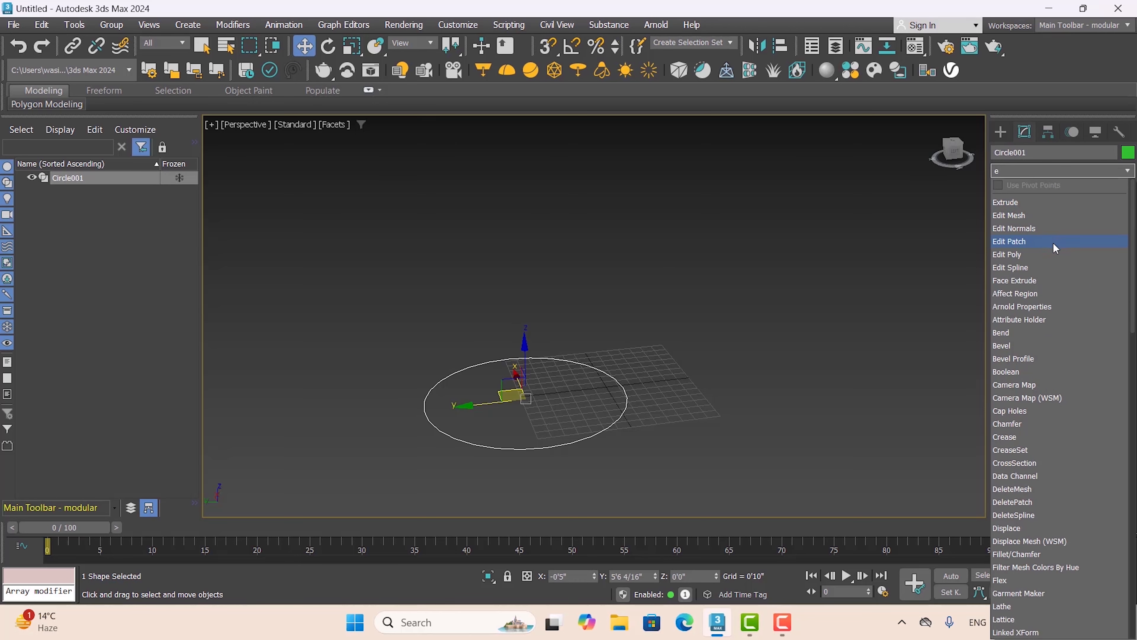
pyautogui.click(1022, 202)
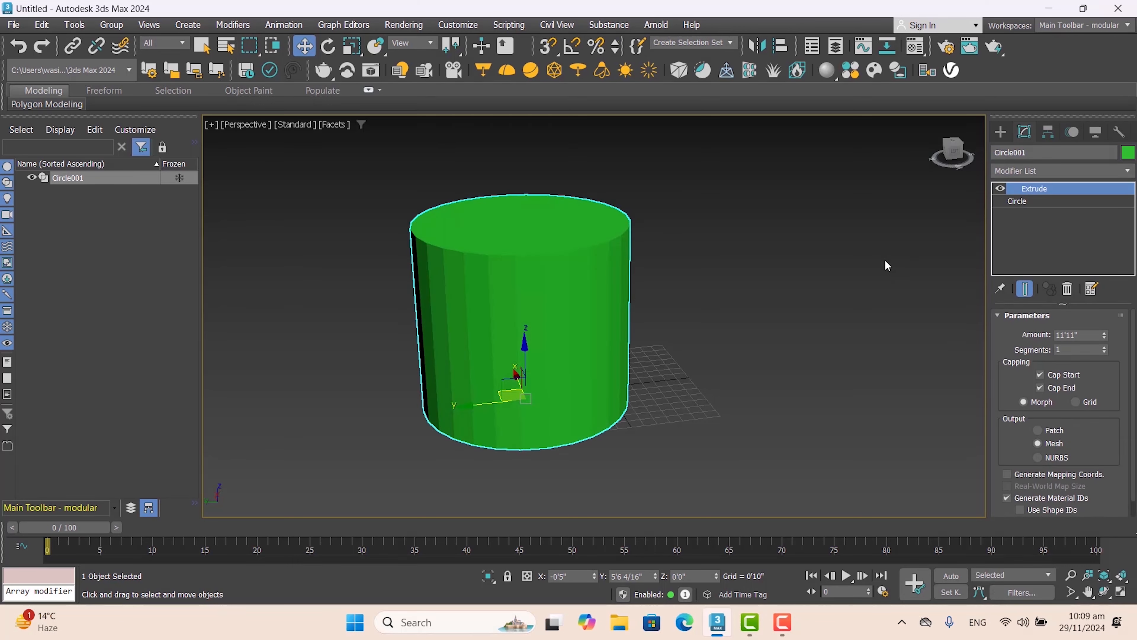
# Step: Set the base circle's interpolation steps to 7 and return to the Extrude modifier
pyautogui.click(1105, 592)
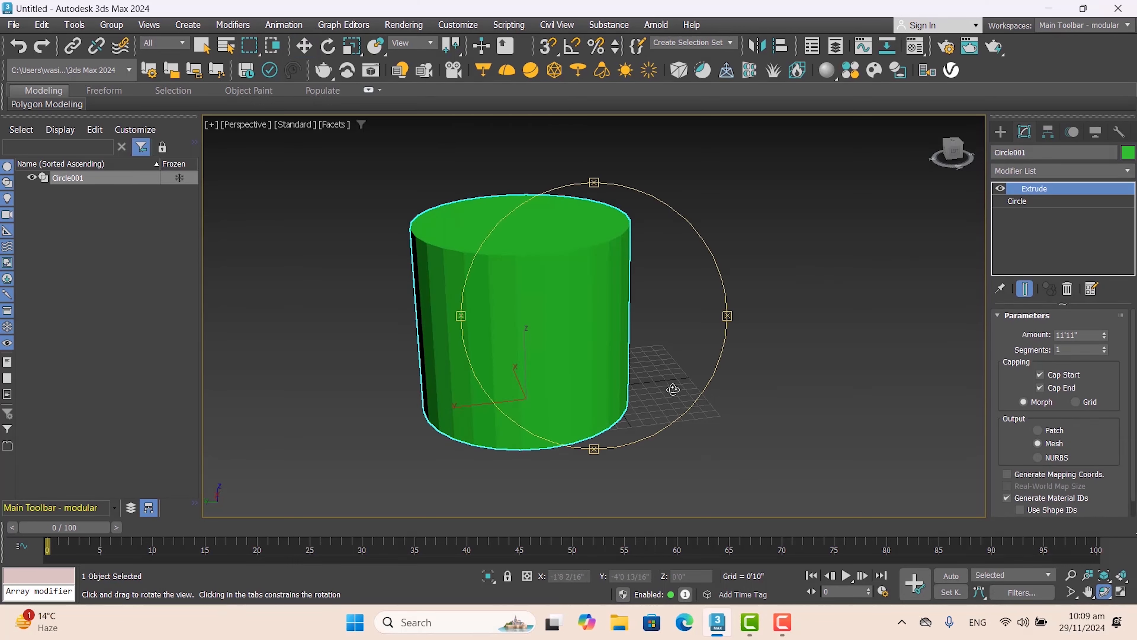
pyautogui.moveTo(673, 388); pyautogui.dragTo(483, 386)
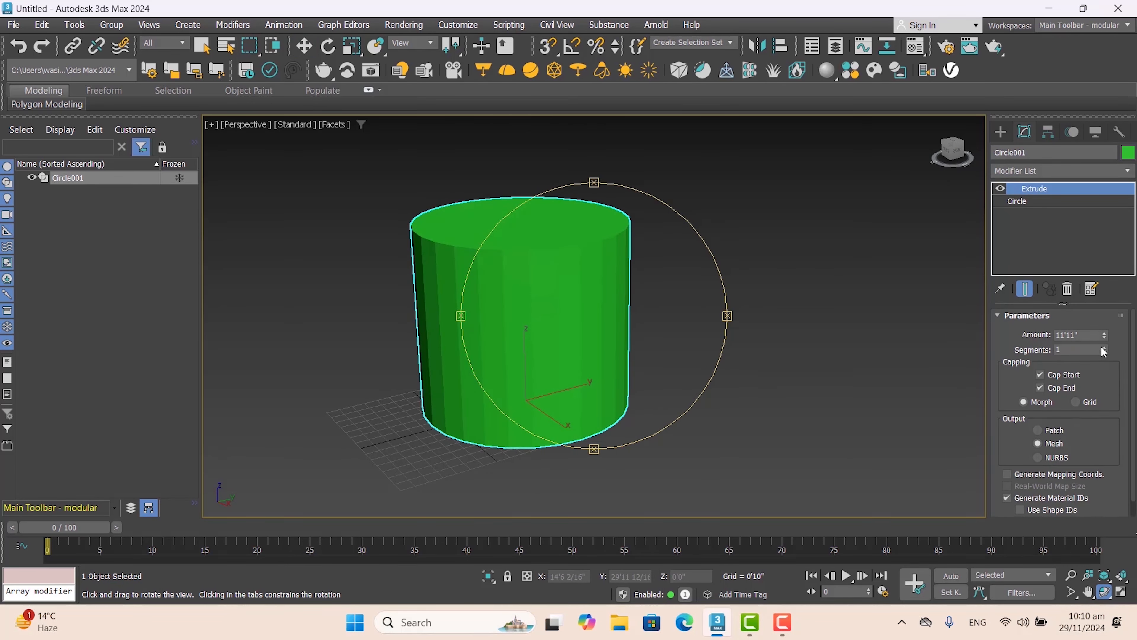
pyautogui.moveTo(640, 333); pyautogui.dragTo(715, 335)
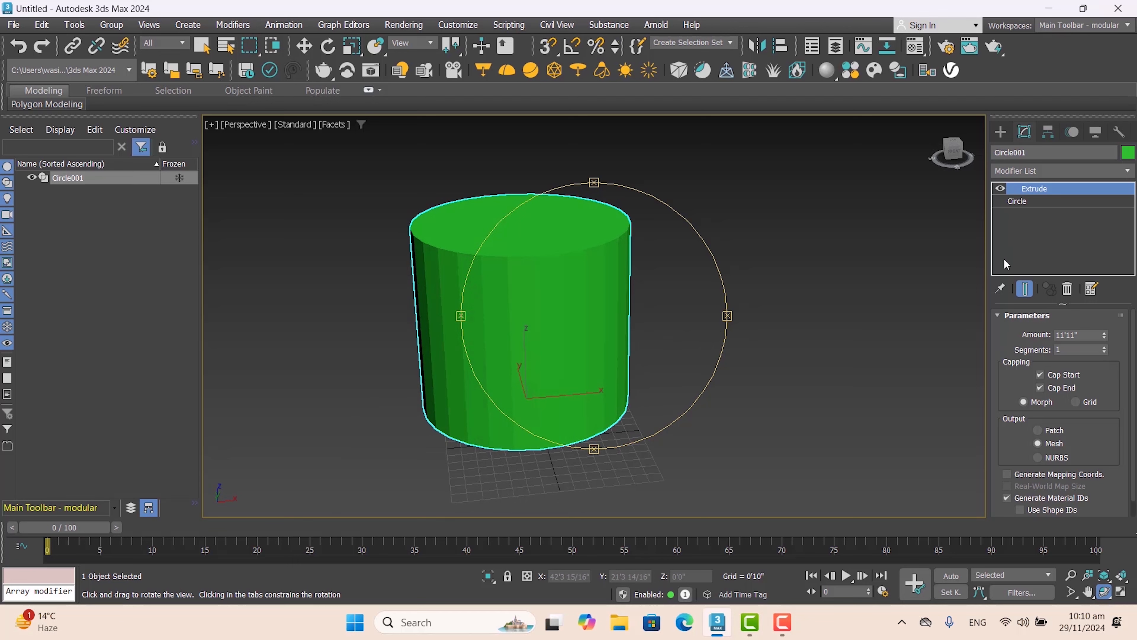
pyautogui.moveTo(625, 329); pyautogui.dragTo(578, 333)
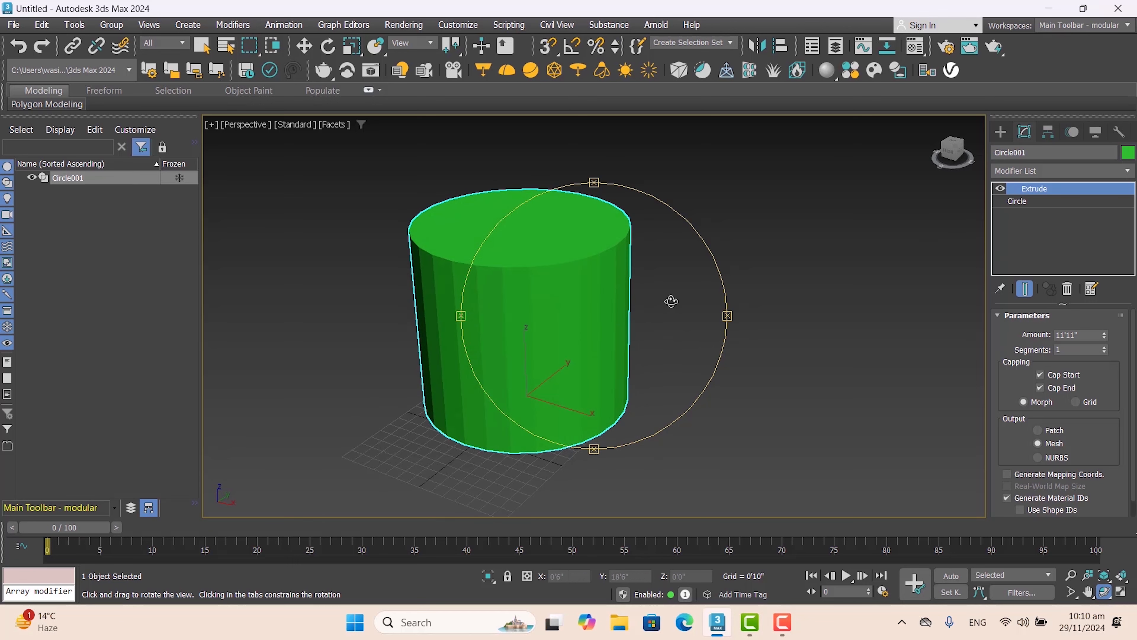
pyautogui.click(1025, 205)
pyautogui.scroll(-5, 1133, 385)
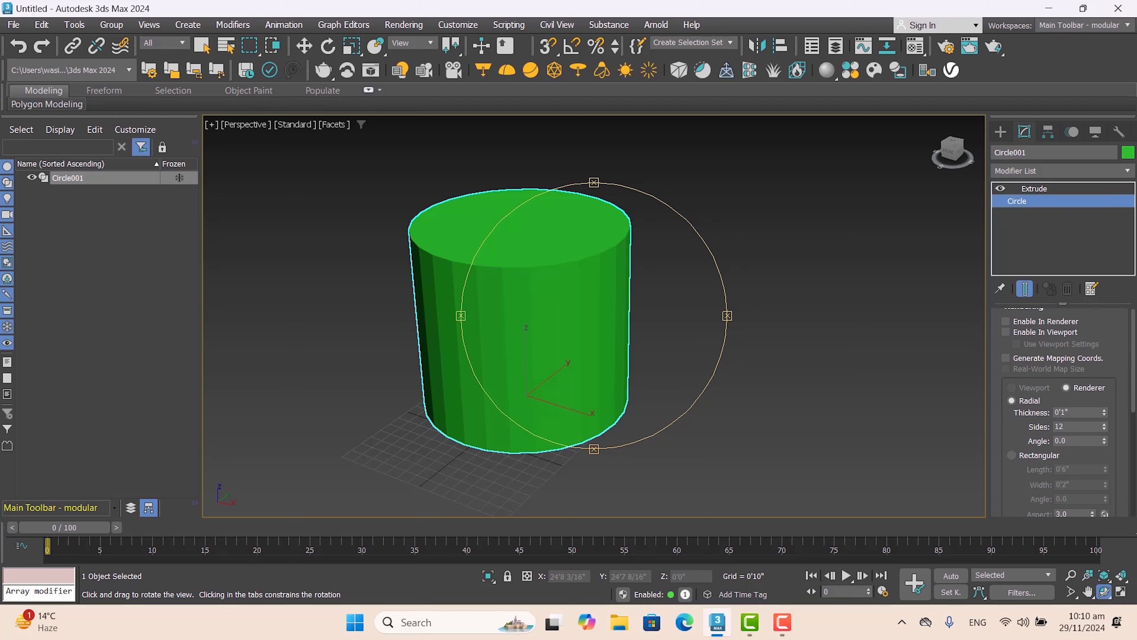
pyautogui.scroll(-5, 1134, 448)
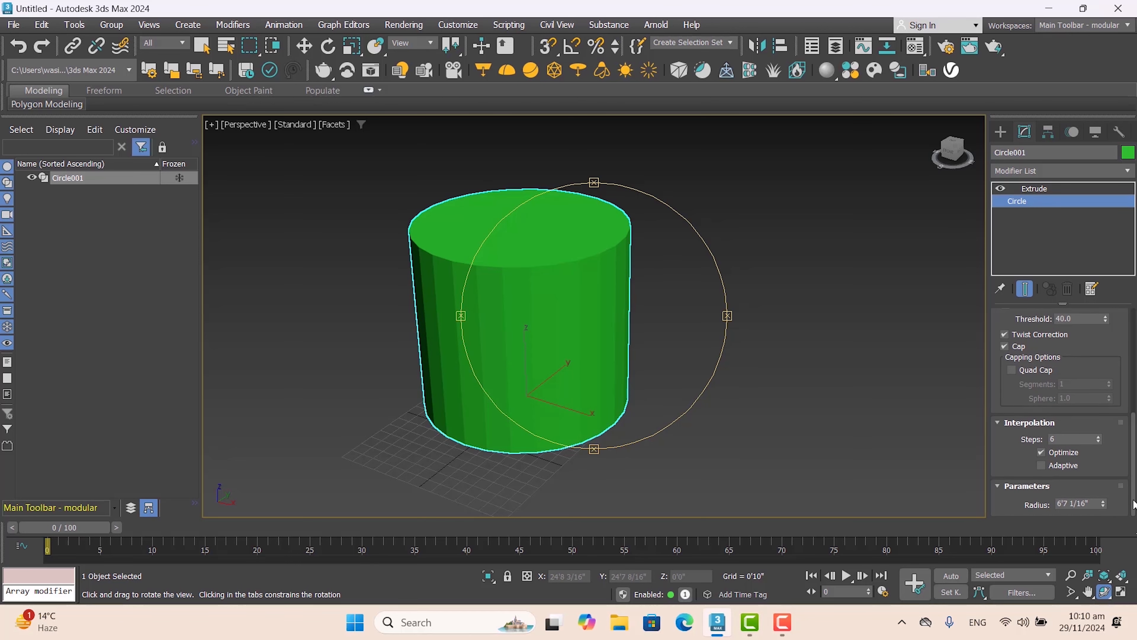
pyautogui.moveTo(1100, 441)
pyautogui.mouseDown()
pyautogui.moveTo(1101, 425)
pyautogui.moveTo(1109, 438)
pyautogui.mouseUp()
pyautogui.click(1030, 189)
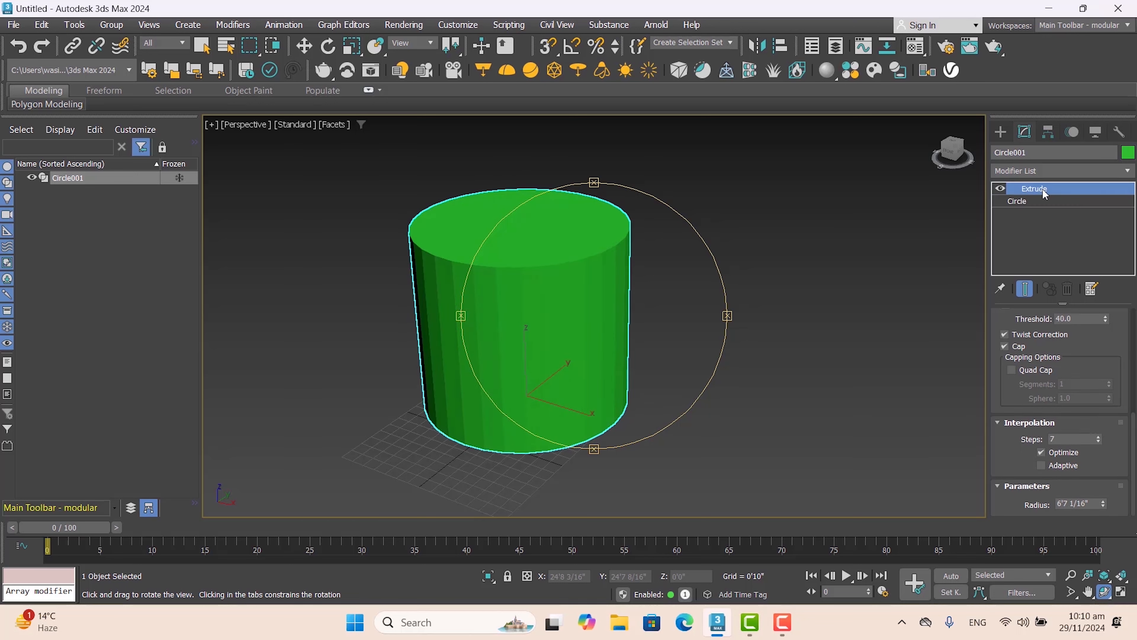
# Step: Try the base circle's interpolation steps at 9 and at 4 to compare the smoothness of the extruded sides
pyautogui.moveTo(731, 317); pyautogui.dragTo(556, 265)
pyautogui.click(304, 46)
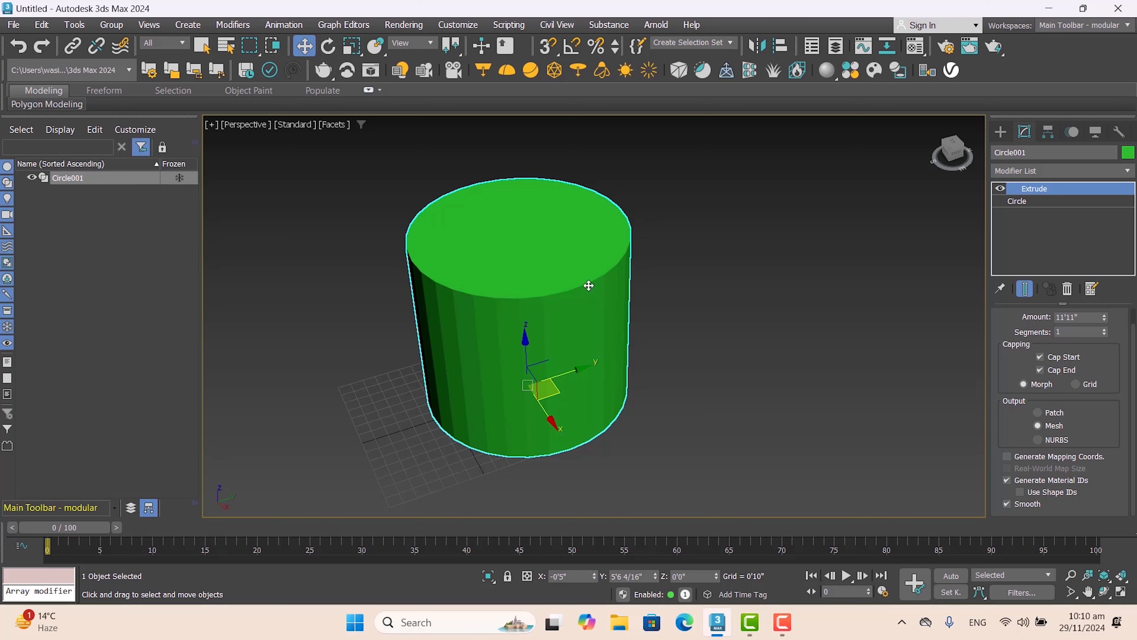
pyautogui.click(1029, 199)
pyautogui.scroll(-4, 1079, 430)
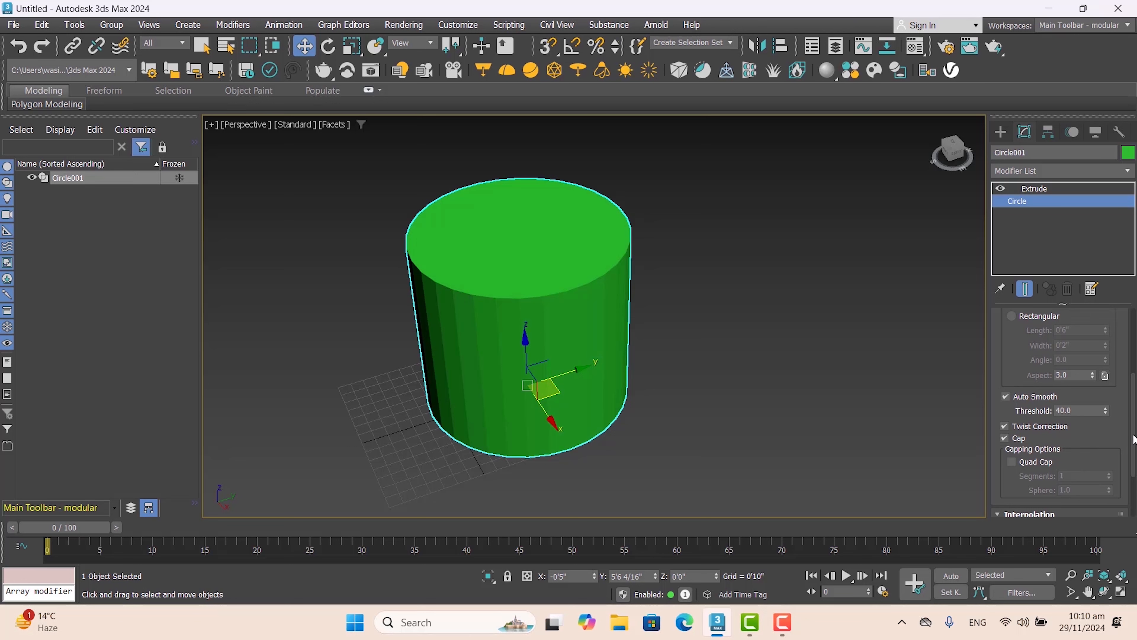
pyautogui.scroll(-3, 1033, 434)
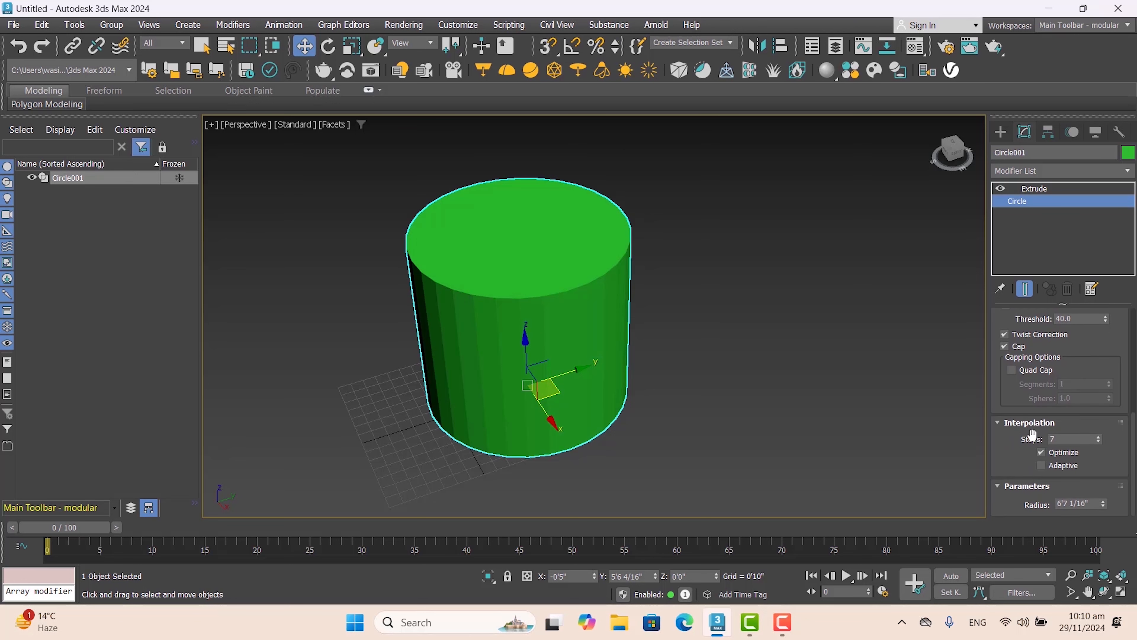
pyautogui.click(1097, 436)
pyautogui.click(1098, 437)
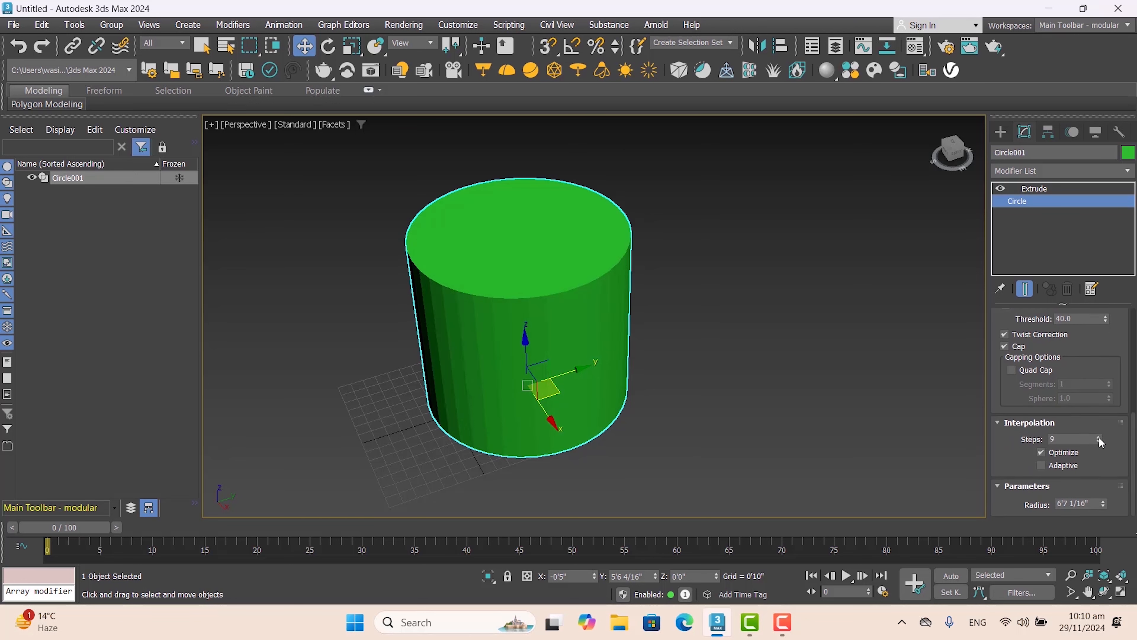
pyautogui.click(1099, 436)
pyautogui.click(1098, 442)
pyautogui.click(1098, 442)
pyautogui.click(1098, 441)
pyautogui.click(1098, 442)
pyautogui.click(1098, 442)
pyautogui.click(1099, 442)
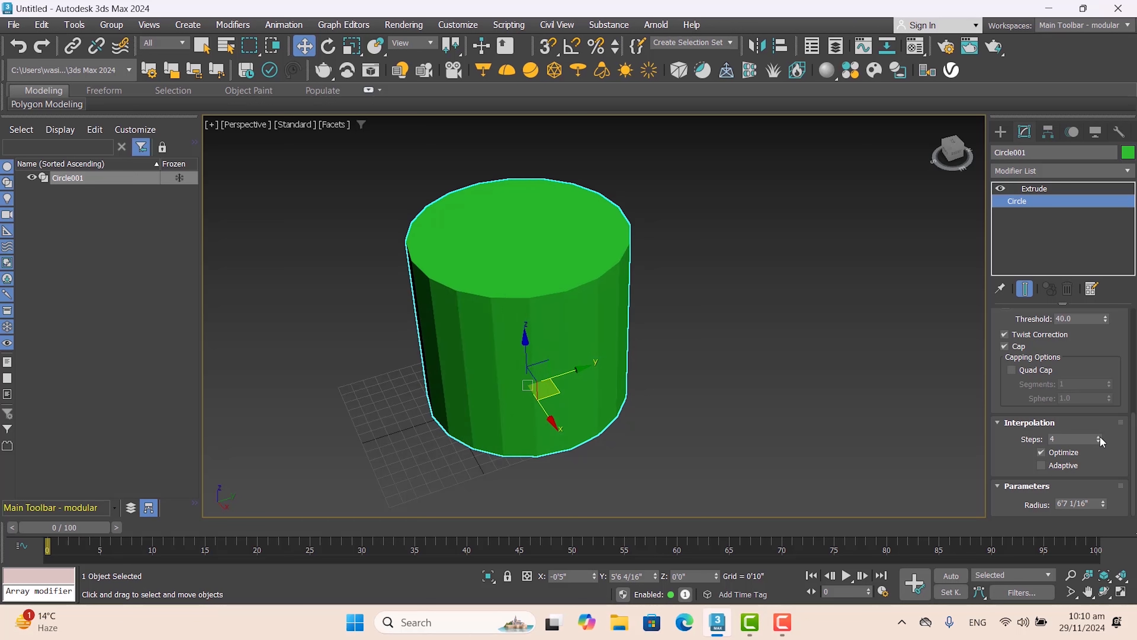
# Step: Raise the base circle's interpolation steps above 4 to smooth the sides, and return to the Extrude modifier
pyautogui.click(1099, 437)
pyautogui.click(1099, 437)
pyautogui.click(1053, 191)
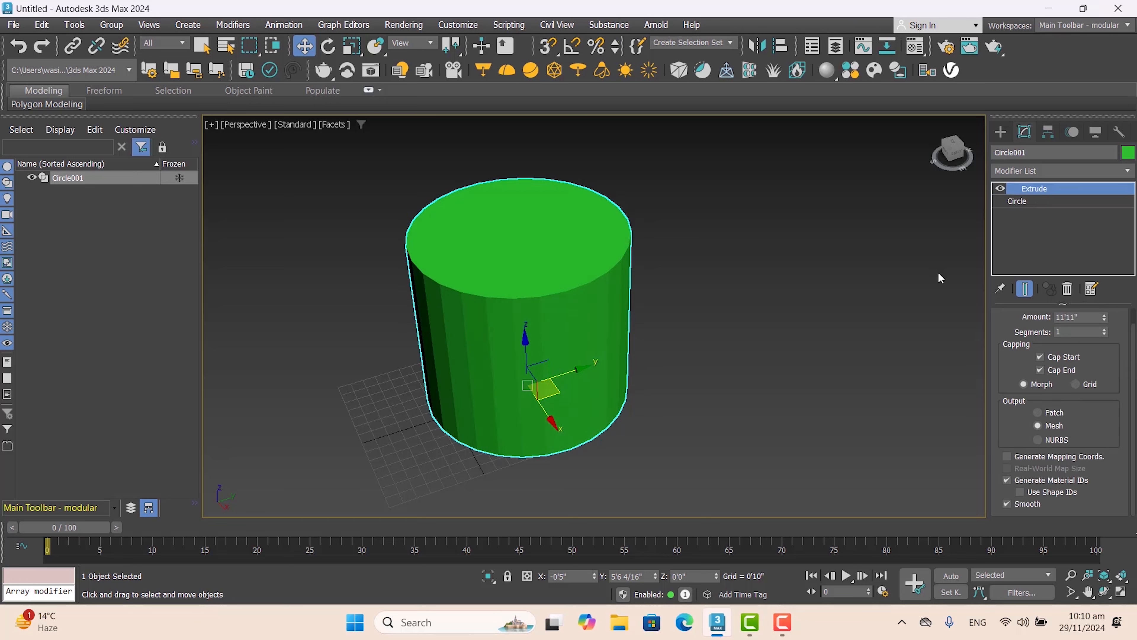
# Step: Delete the extruded circle
pyautogui.press('super+shift+s')
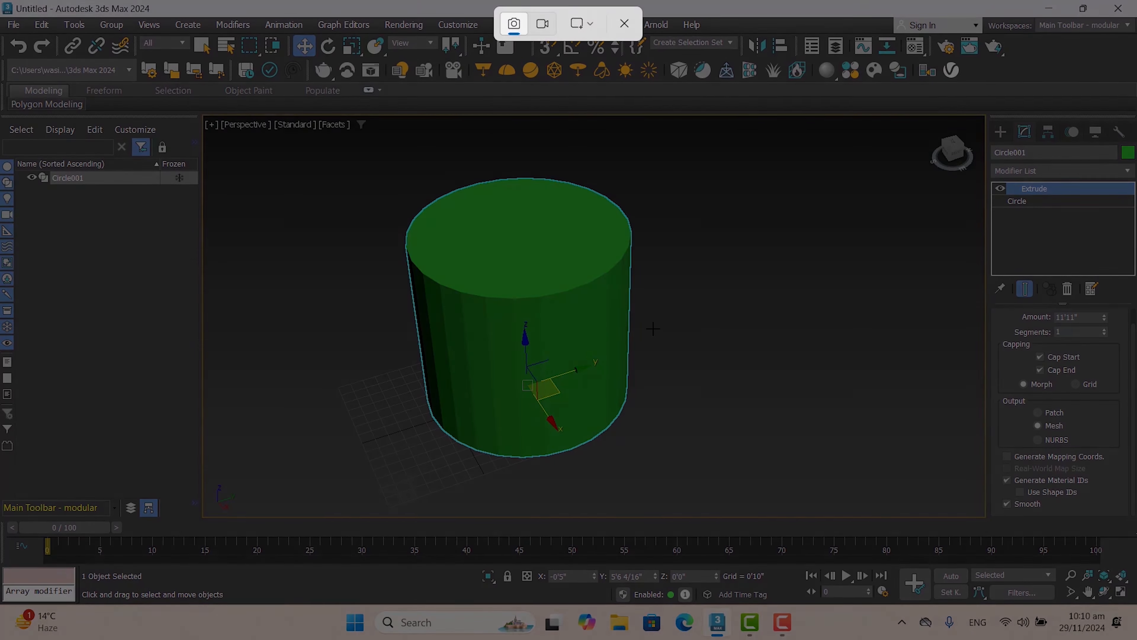
pyautogui.click(631, 27)
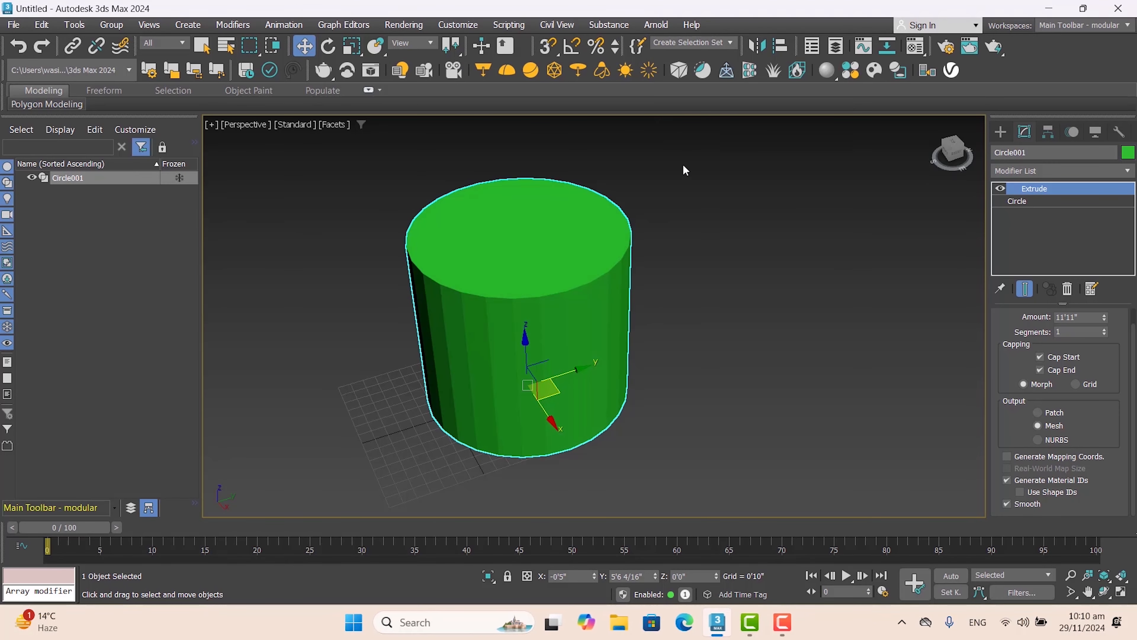
pyautogui.press('Delete')
# Step: Draw an ellipse spline about 13'10" long and 9'10" wide beside the grid
pyautogui.click(1000, 131)
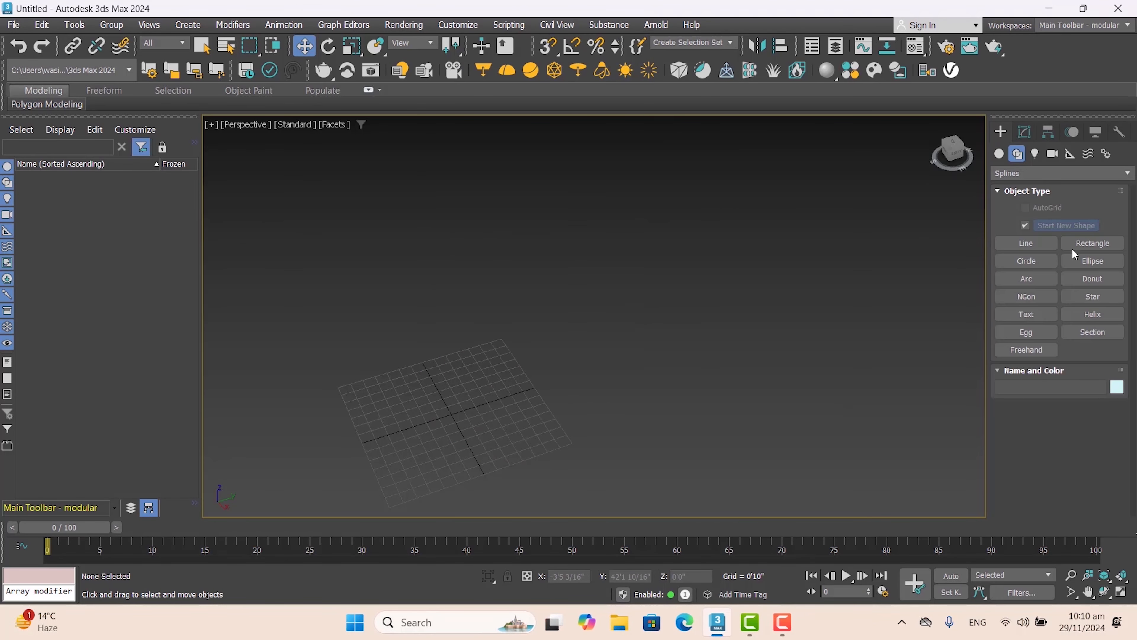
pyautogui.click(1077, 261)
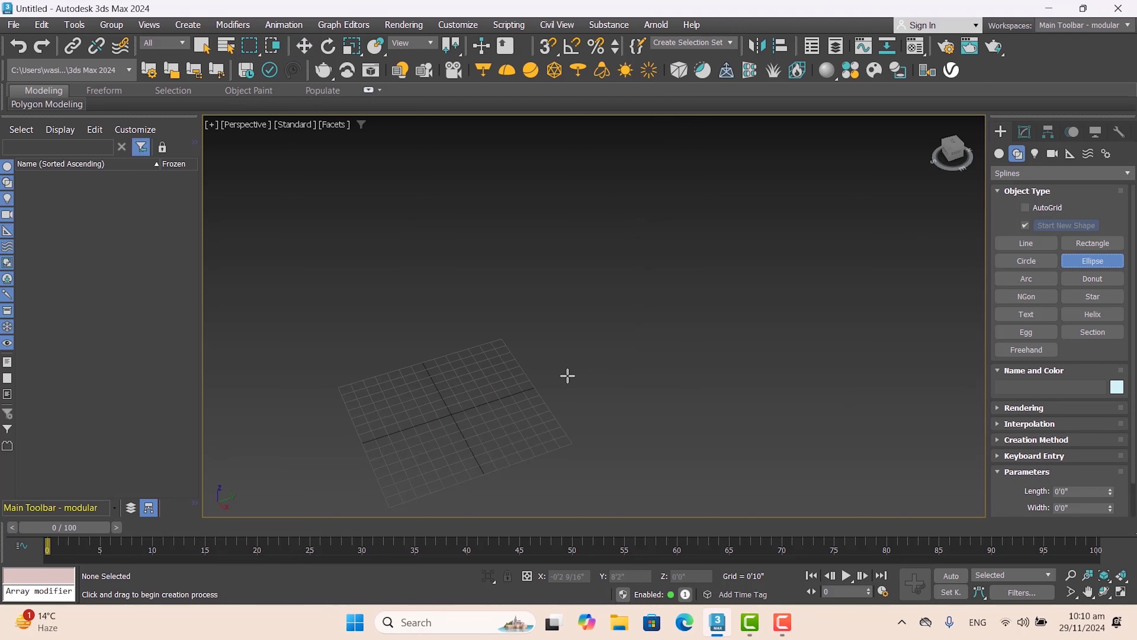
pyautogui.moveTo(566, 373); pyautogui.dragTo(820, 399)
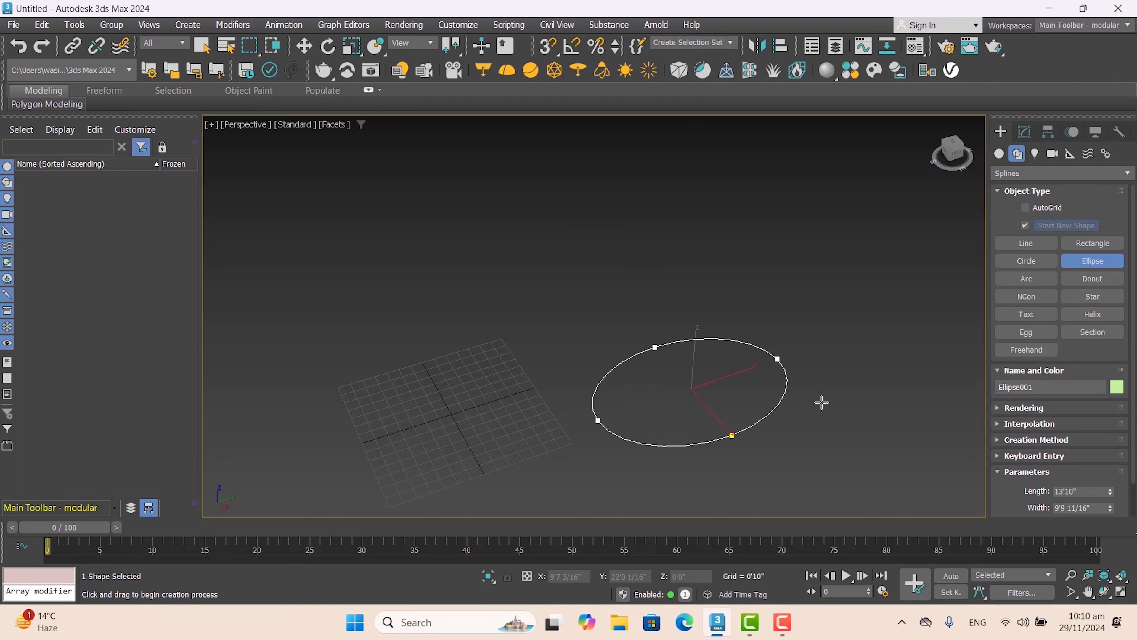
pyautogui.click(304, 45)
pyautogui.scroll(4, 701, 397)
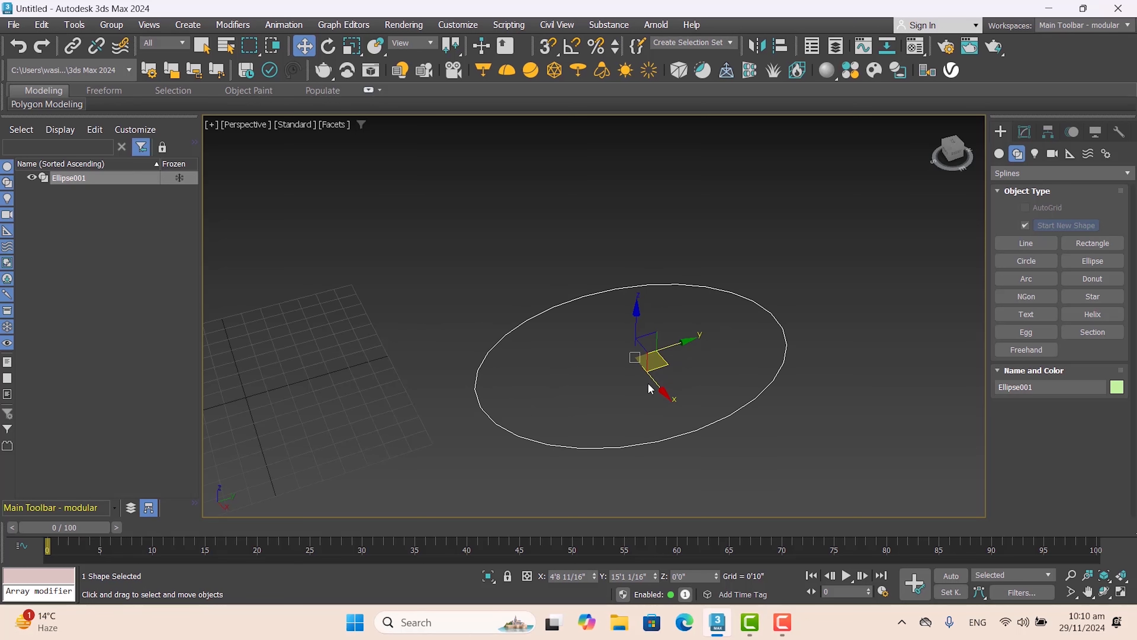
pyautogui.scroll(-2, 651, 378)
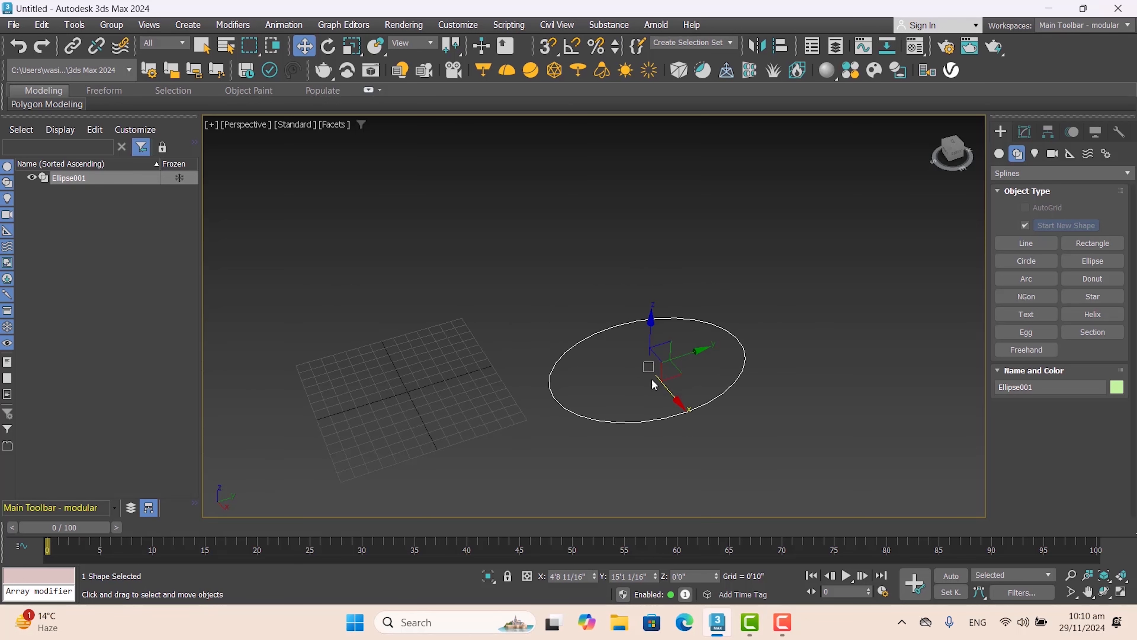
pyautogui.scroll(2, 652, 379)
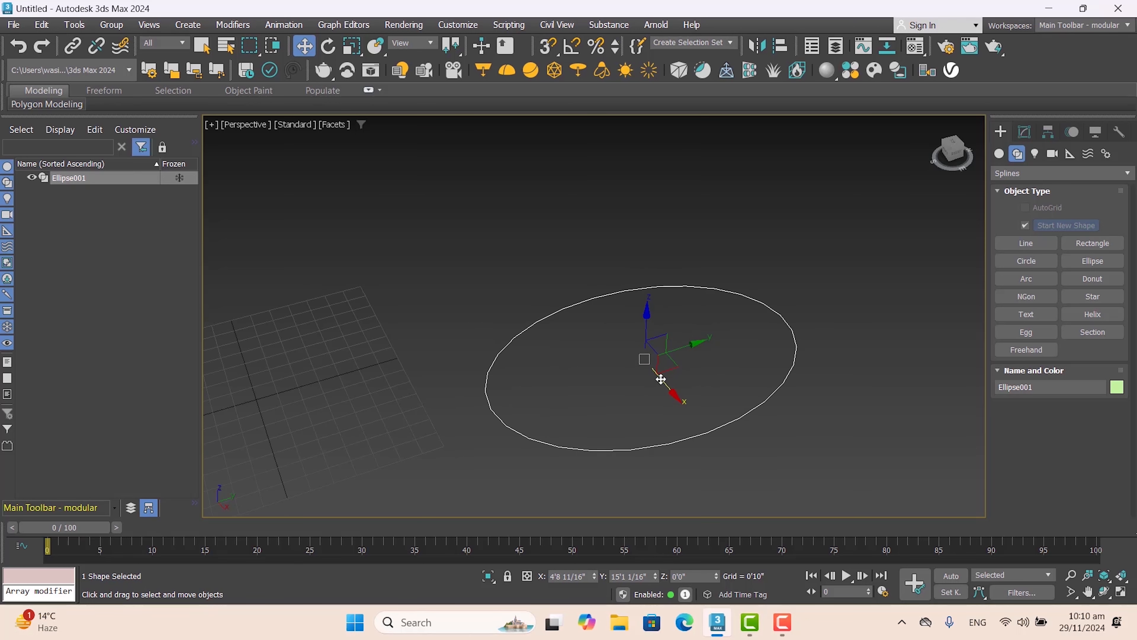
pyautogui.scroll(-2, 657, 365)
pyautogui.scroll(2, 658, 359)
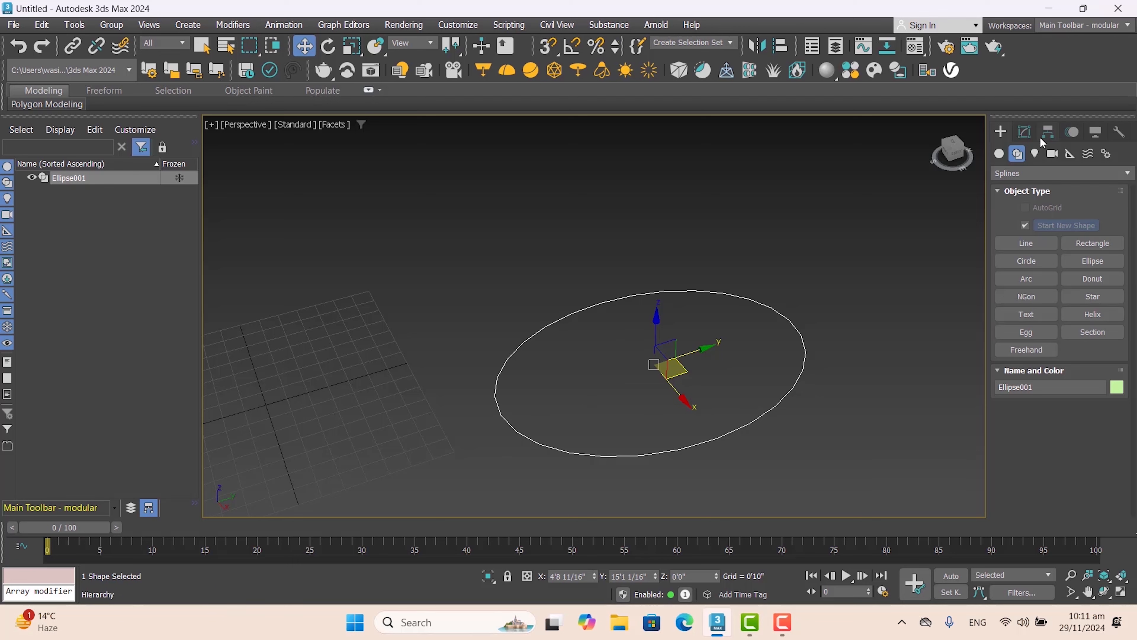
pyautogui.click(1026, 133)
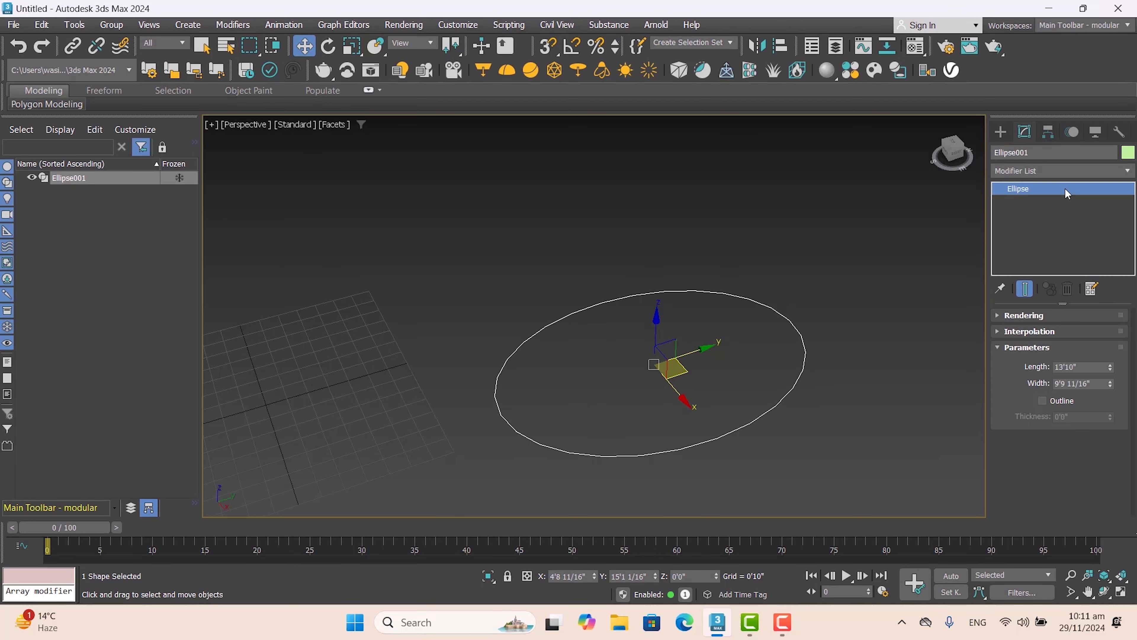
pyautogui.click(1076, 171)
pyautogui.click(1075, 169)
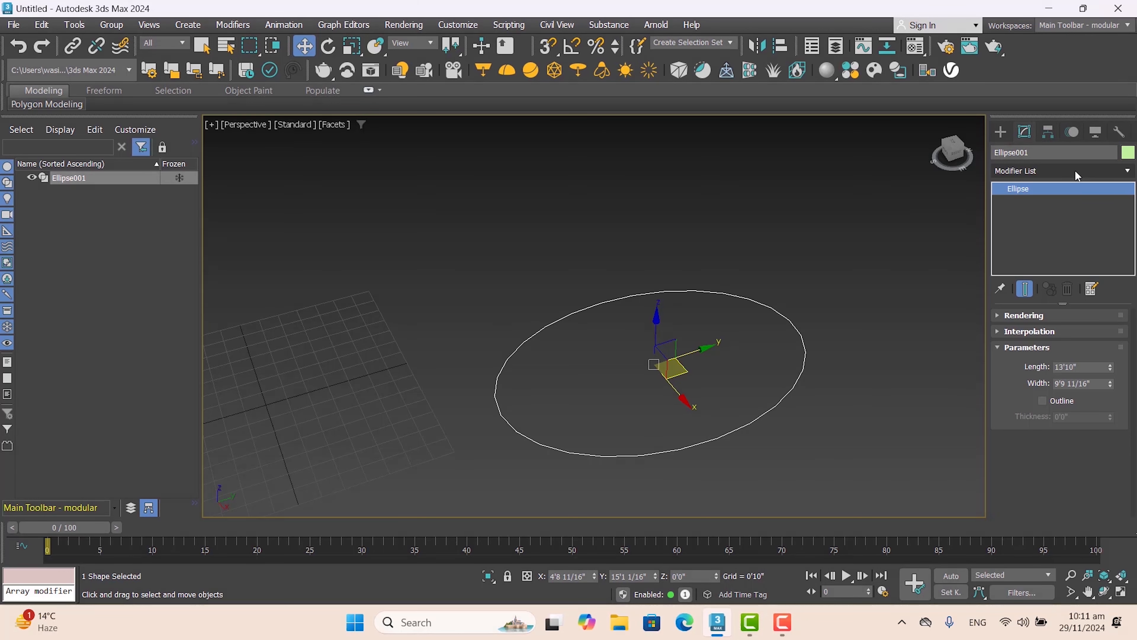
pyautogui.click(1076, 170)
pyautogui.write('e')
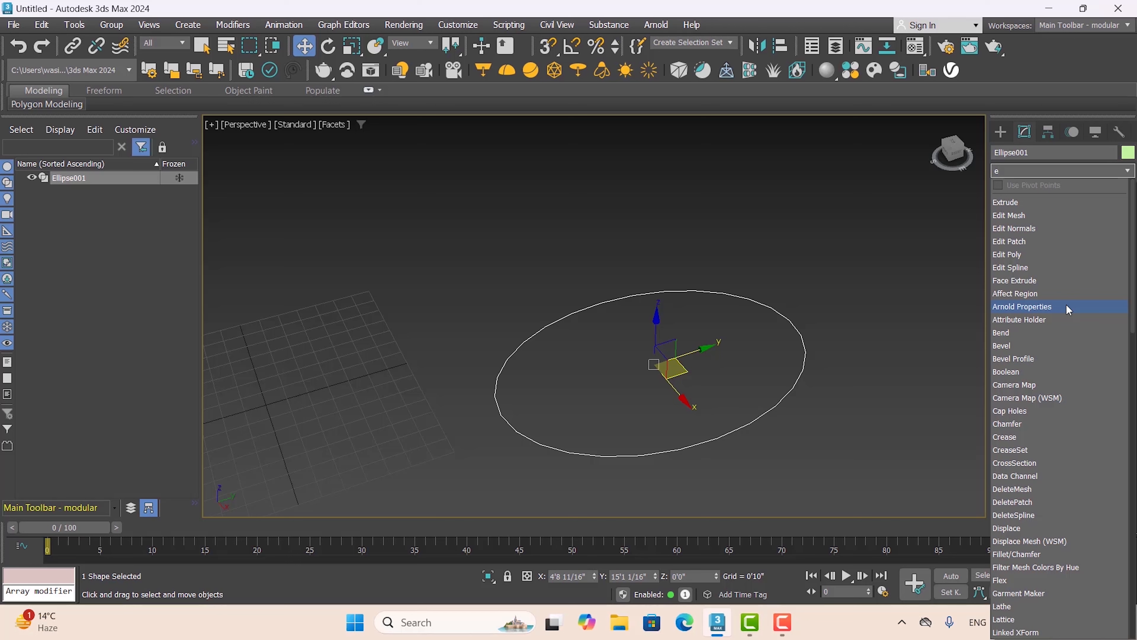
pyautogui.click(848, 385)
pyautogui.click(850, 382)
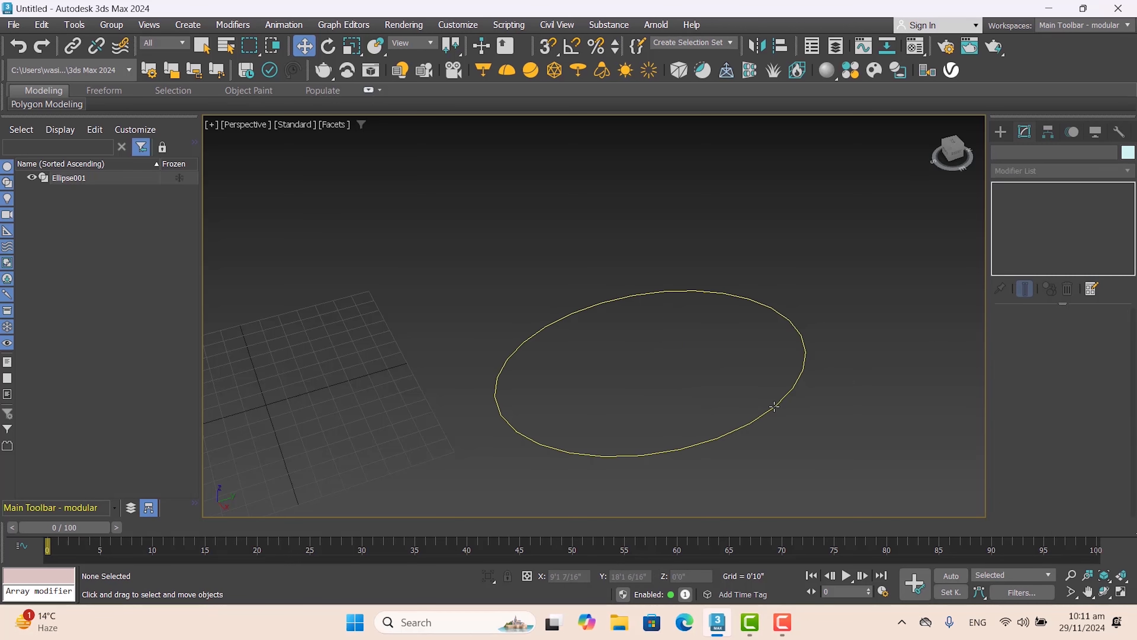
# Step: Apply an Extrude modifier to the ellipse with an amount of 11'11"
pyautogui.click(774, 406)
pyautogui.click(1032, 172)
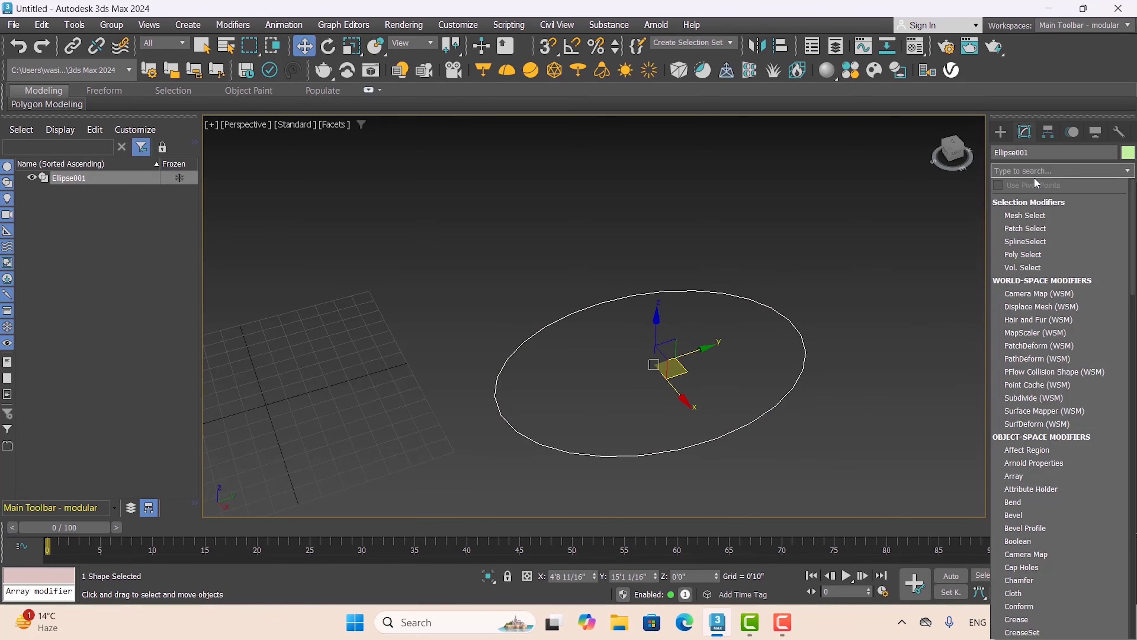
pyautogui.write('e')
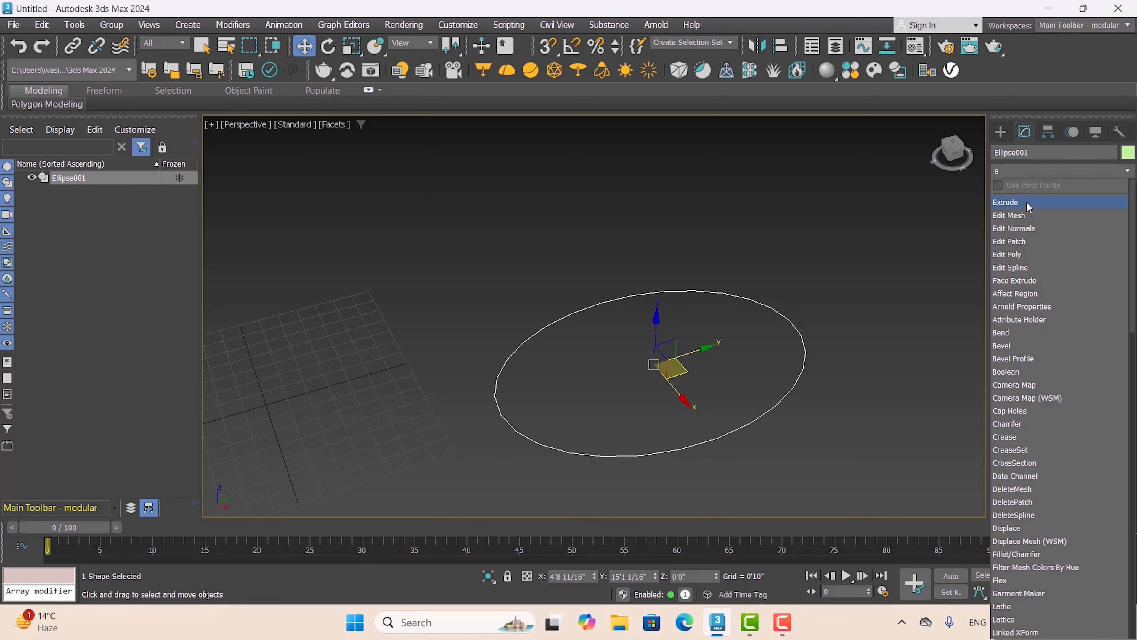
pyautogui.click(1007, 202)
# Step: Delete the extruded ellipse
pyautogui.scroll(-3, 823, 331)
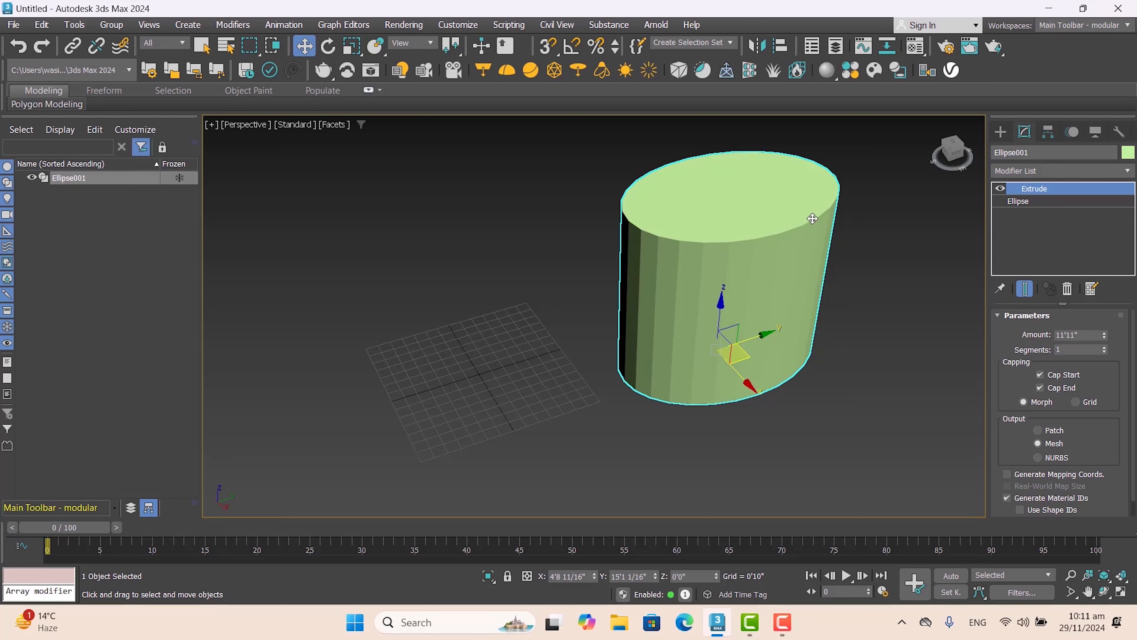
pyautogui.press('Delete')
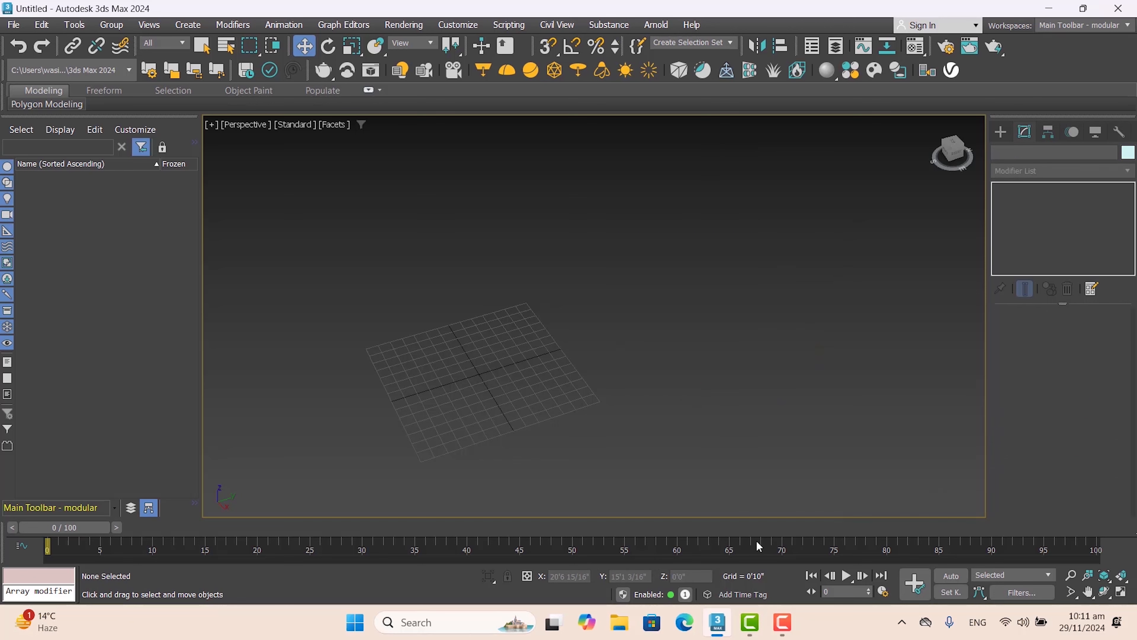
# Step: Draw an arc spline with a radius of about 2'3" on the grid
pyautogui.click(1001, 132)
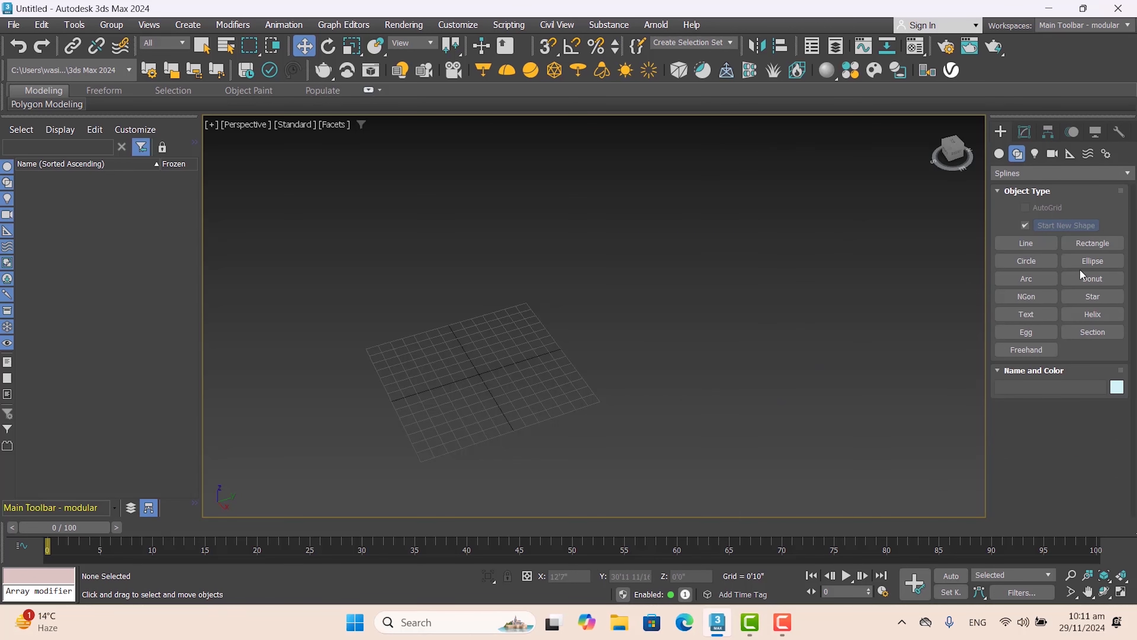
pyautogui.click(1044, 283)
pyautogui.moveTo(456, 384)
pyautogui.mouseDown()
pyautogui.moveTo(538, 376)
pyautogui.moveTo(579, 338)
pyautogui.moveTo(579, 349)
pyautogui.mouseUp()
pyautogui.click(598, 377)
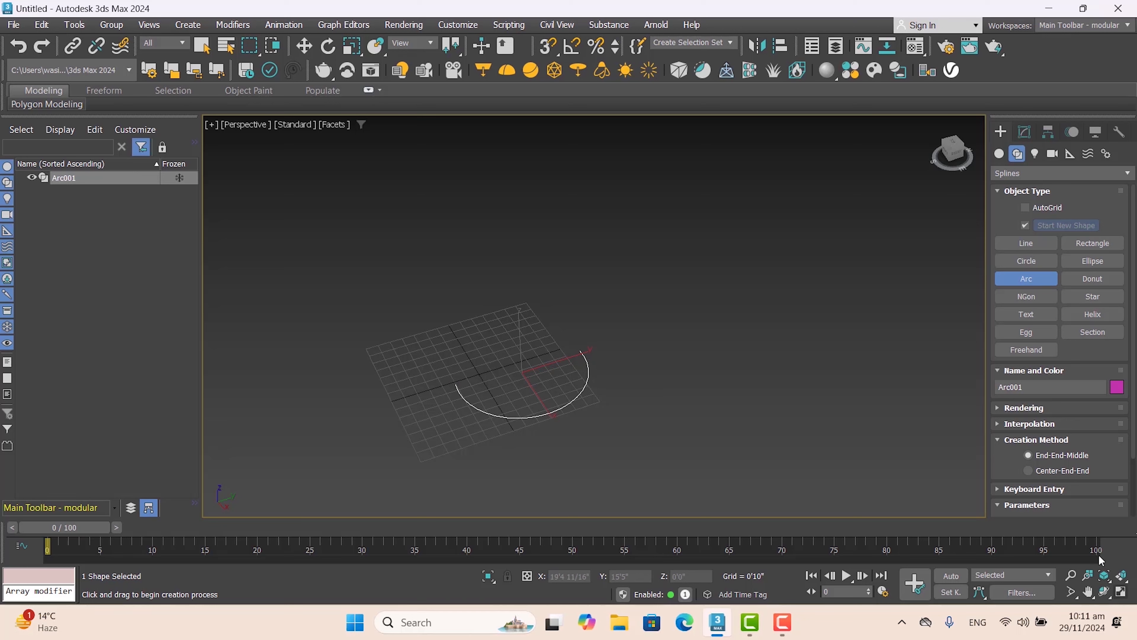
pyautogui.rightClick(743, 493)
pyautogui.moveTo(526, 421); pyautogui.dragTo(557, 396)
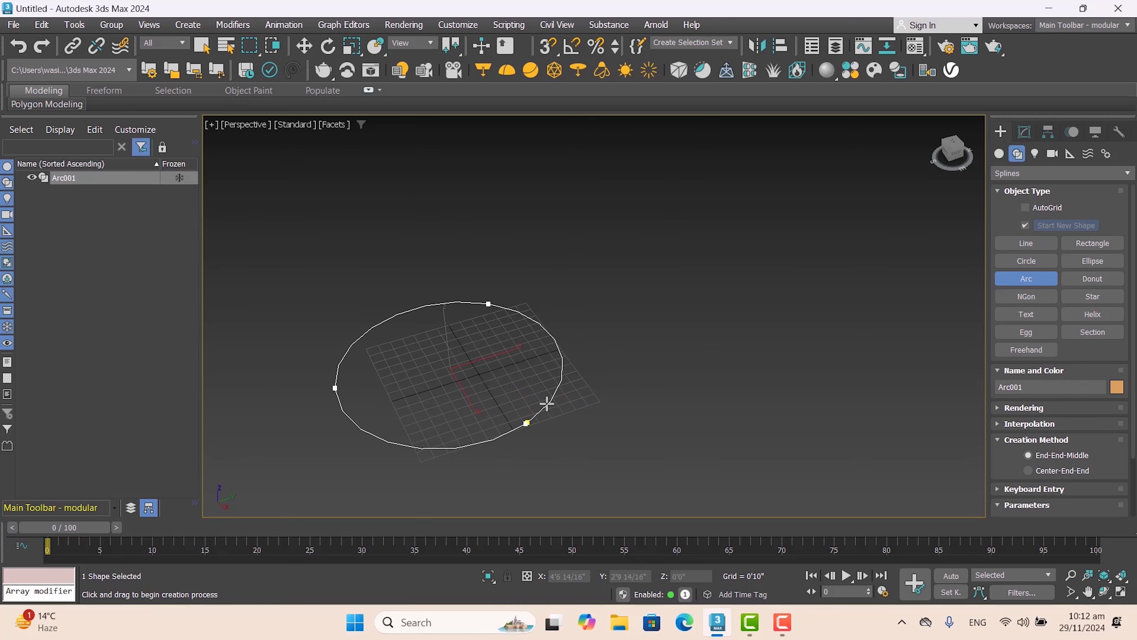
pyautogui.rightClick(561, 398)
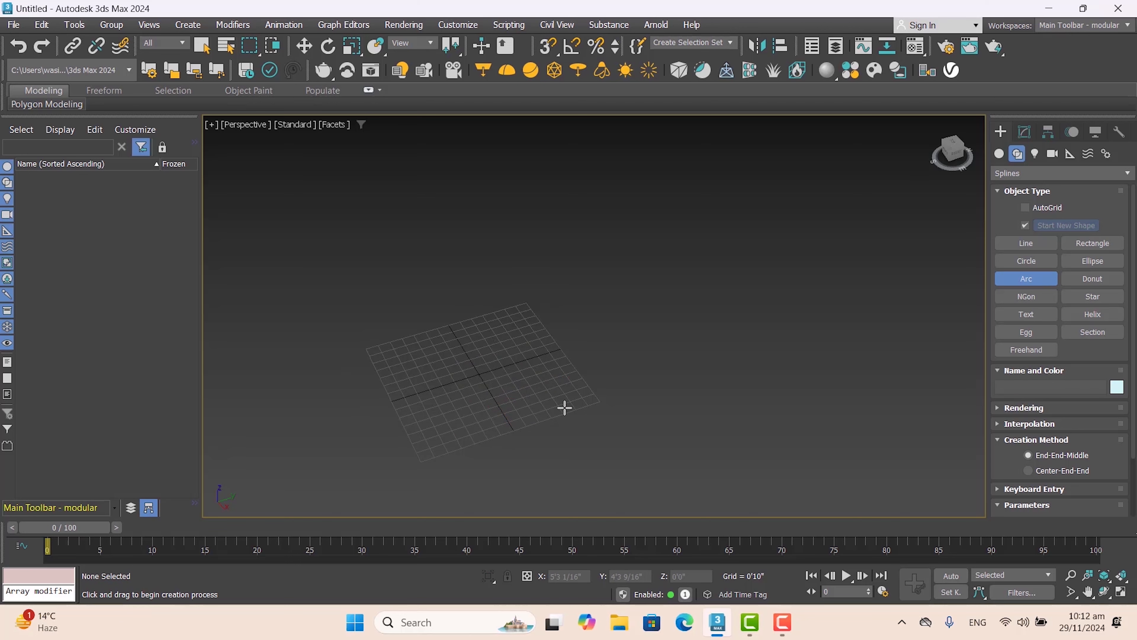
pyautogui.moveTo(487, 377); pyautogui.dragTo(545, 357)
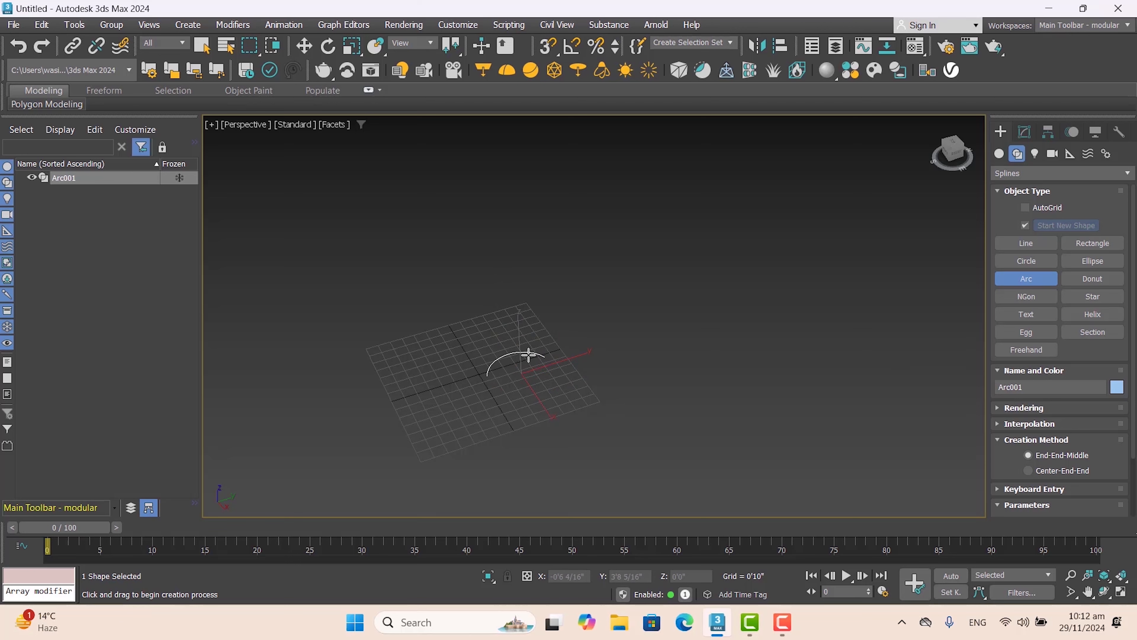
# Step: Apply an Extrude modifier to the arc with an amount of 11'11"
pyautogui.scroll(4, 529, 355)
pyautogui.click(1024, 131)
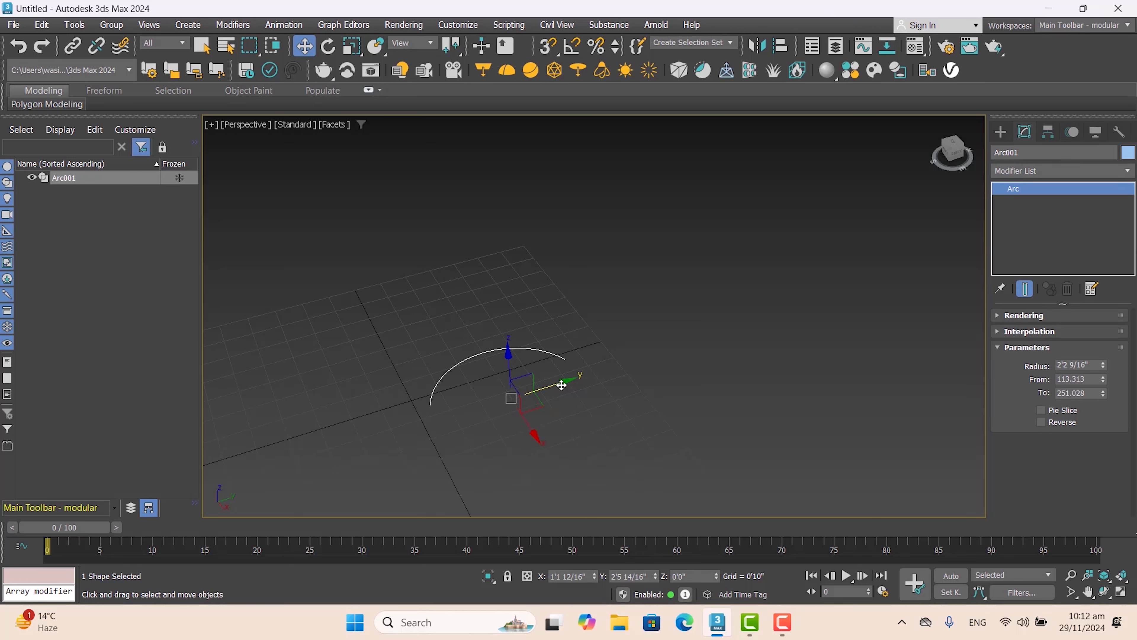
pyautogui.click(1127, 172)
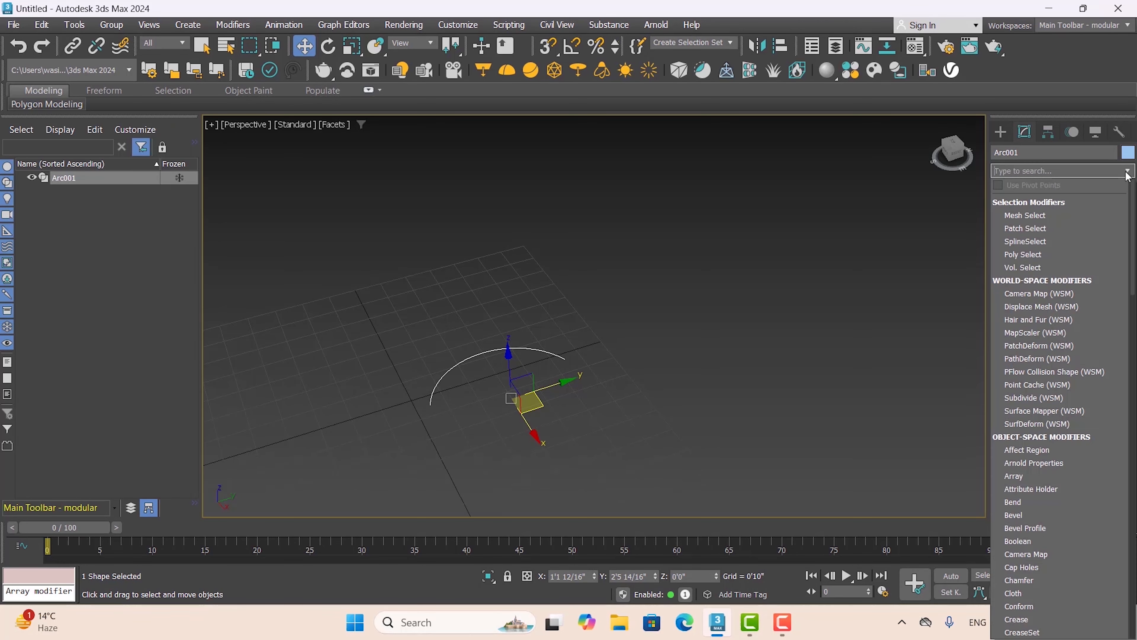
pyautogui.write('e')
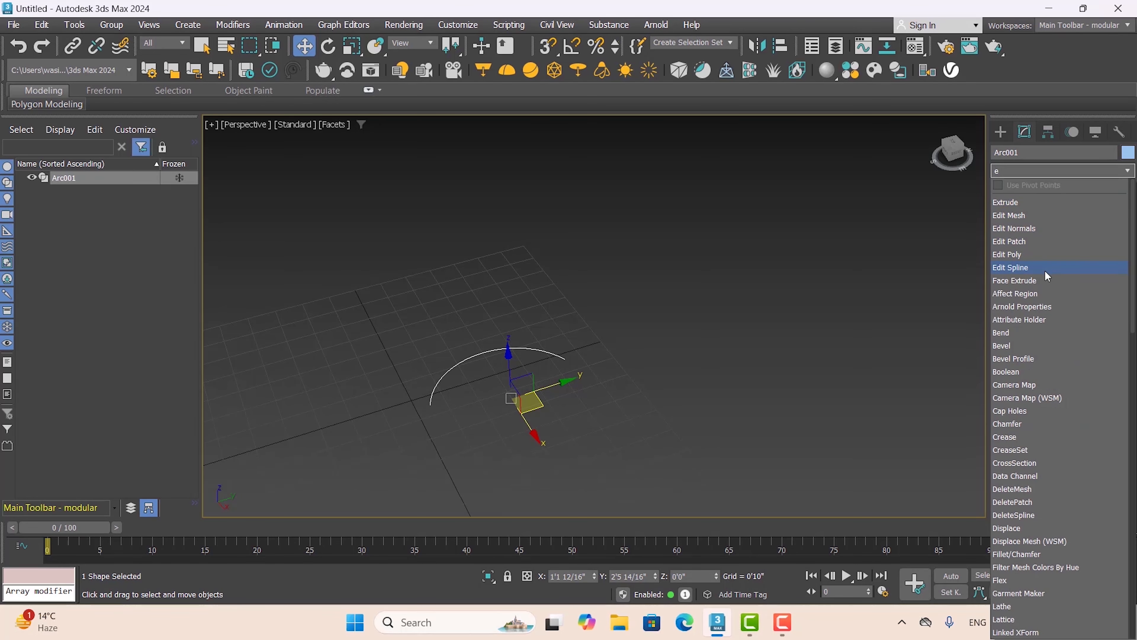
pyautogui.click(1013, 203)
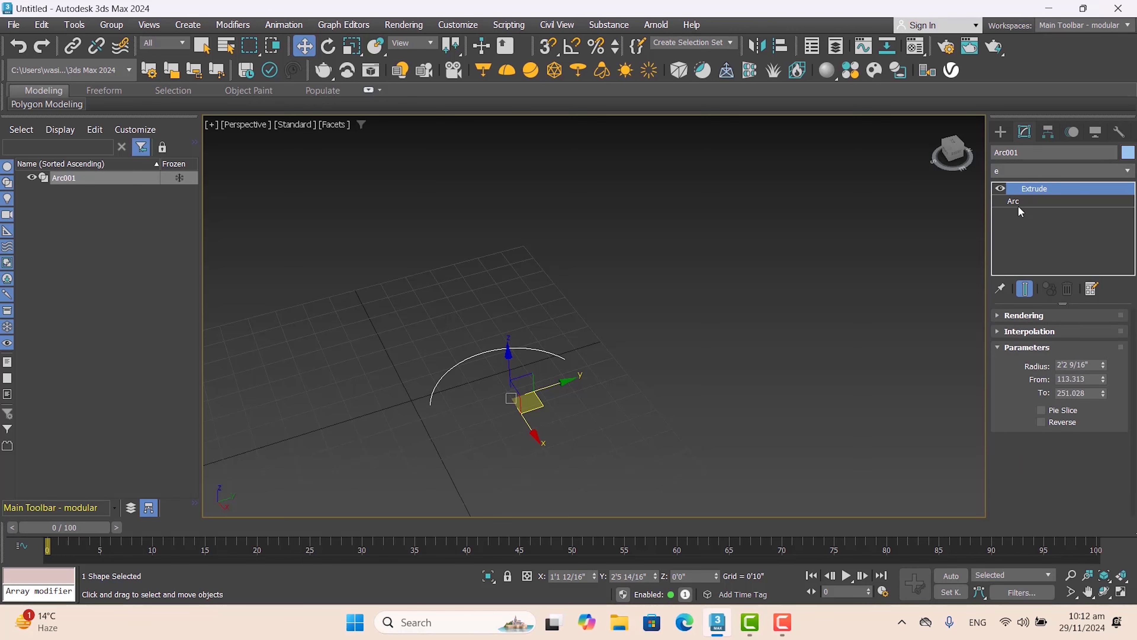
# Step: Examine the extruded arc up close and from several sides to check its curved surface and open back
pyautogui.scroll(-3, 505, 304)
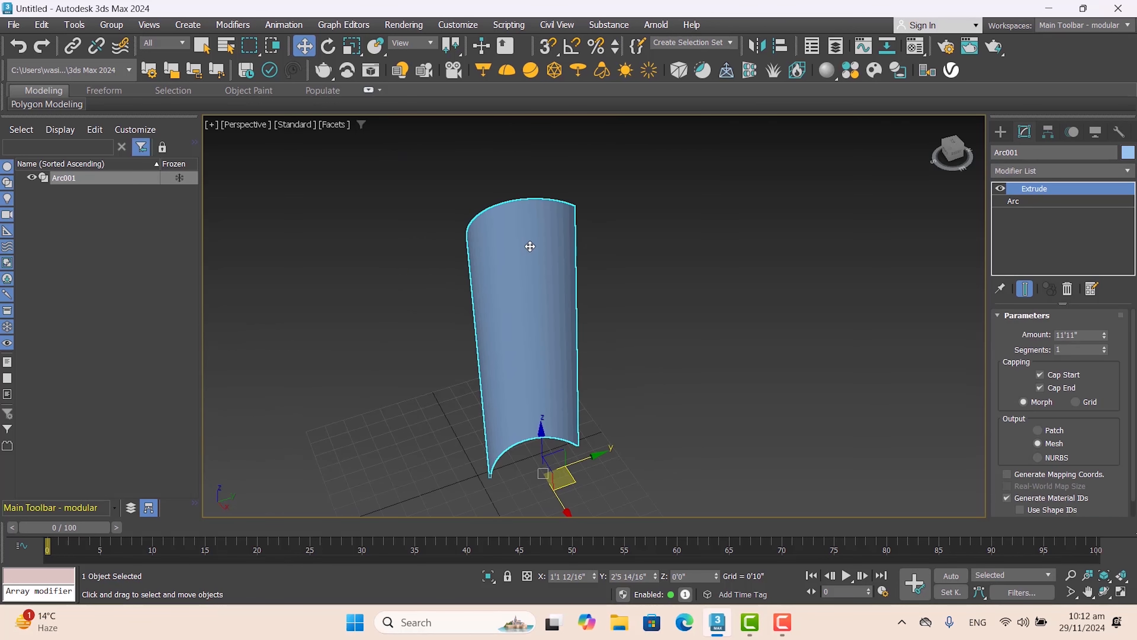
pyautogui.scroll(2, 529, 247)
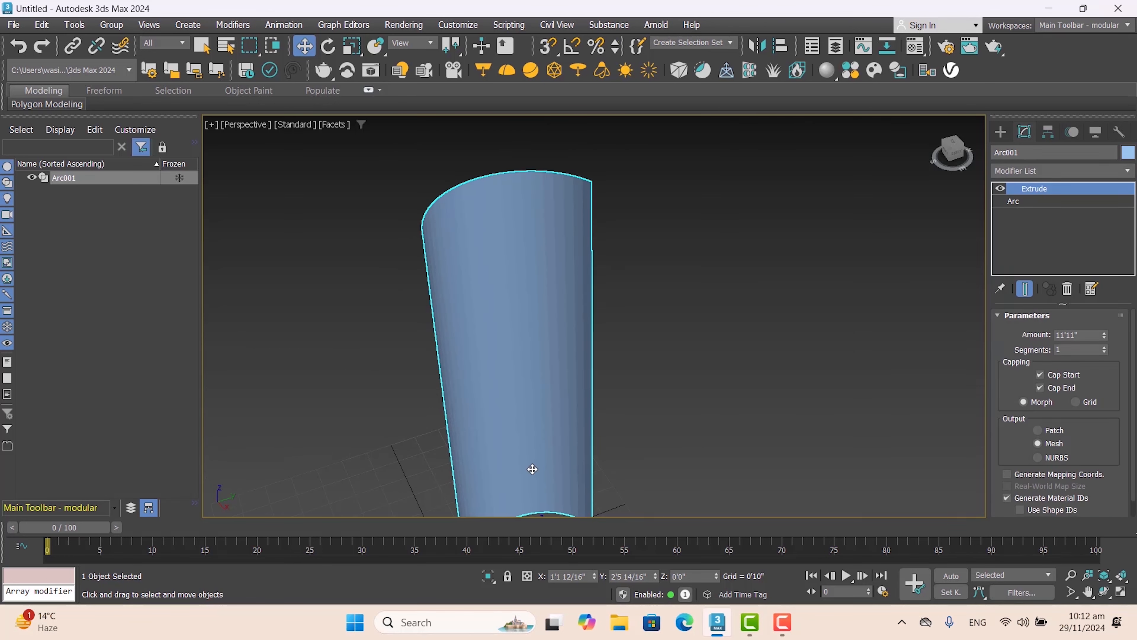
pyautogui.scroll(-2, 509, 347)
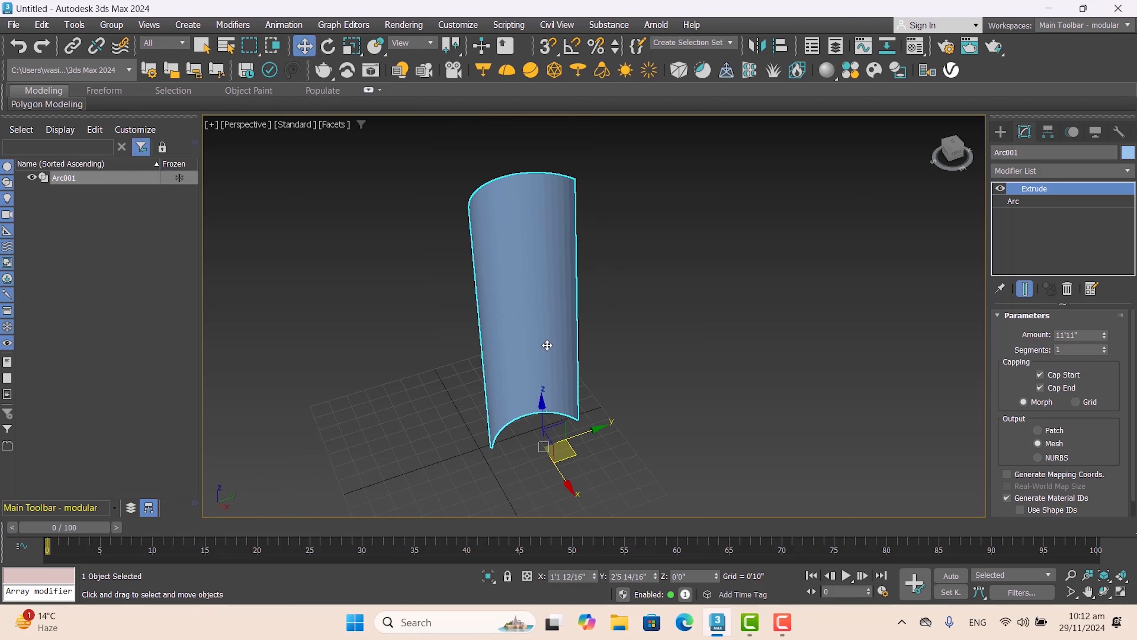
pyautogui.scroll(2, 496, 273)
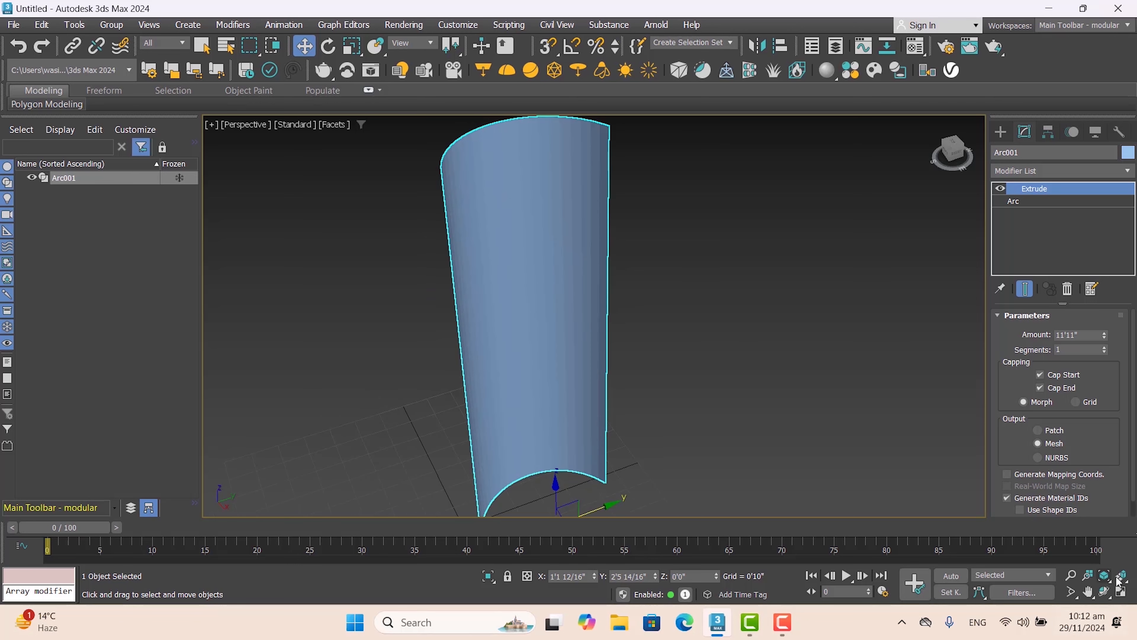
pyautogui.click(1105, 592)
pyautogui.moveTo(667, 368); pyautogui.dragTo(467, 240)
pyautogui.moveTo(497, 203); pyautogui.dragTo(521, 161)
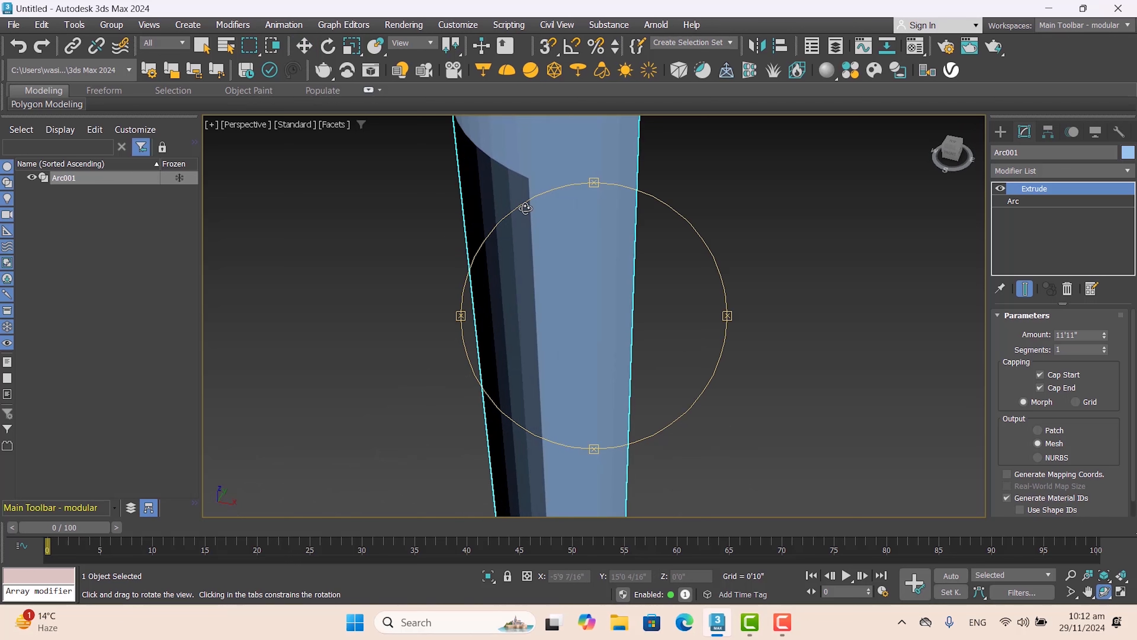
pyautogui.moveTo(520, 292); pyautogui.dragTo(553, 291)
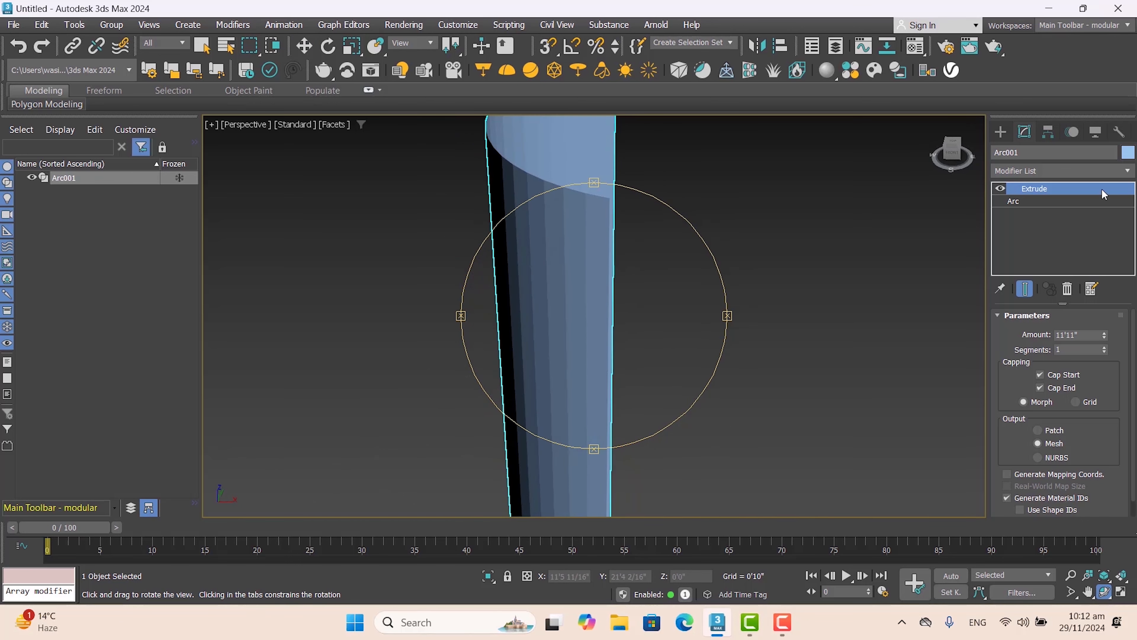
# Step: Add an Edit Poly modifier on top of the extruded arc
pyautogui.click(1097, 169)
pyautogui.click(1097, 169)
pyautogui.click(1097, 169)
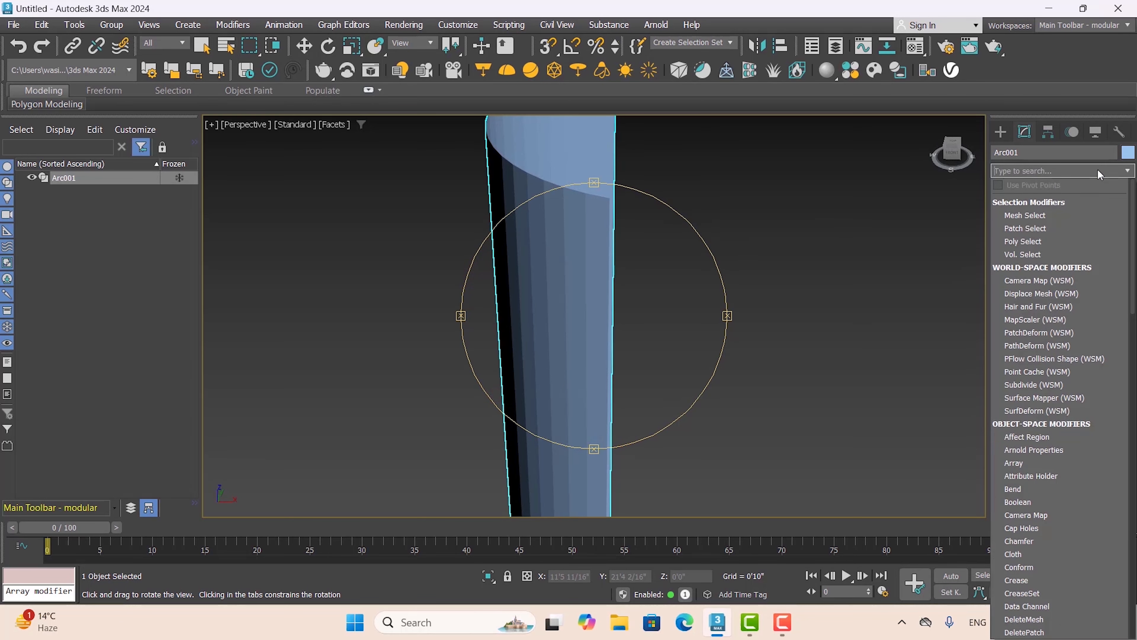
pyautogui.click(1098, 168)
pyautogui.click(1098, 169)
pyautogui.click(1098, 169)
pyautogui.click(1097, 169)
pyautogui.write('e')
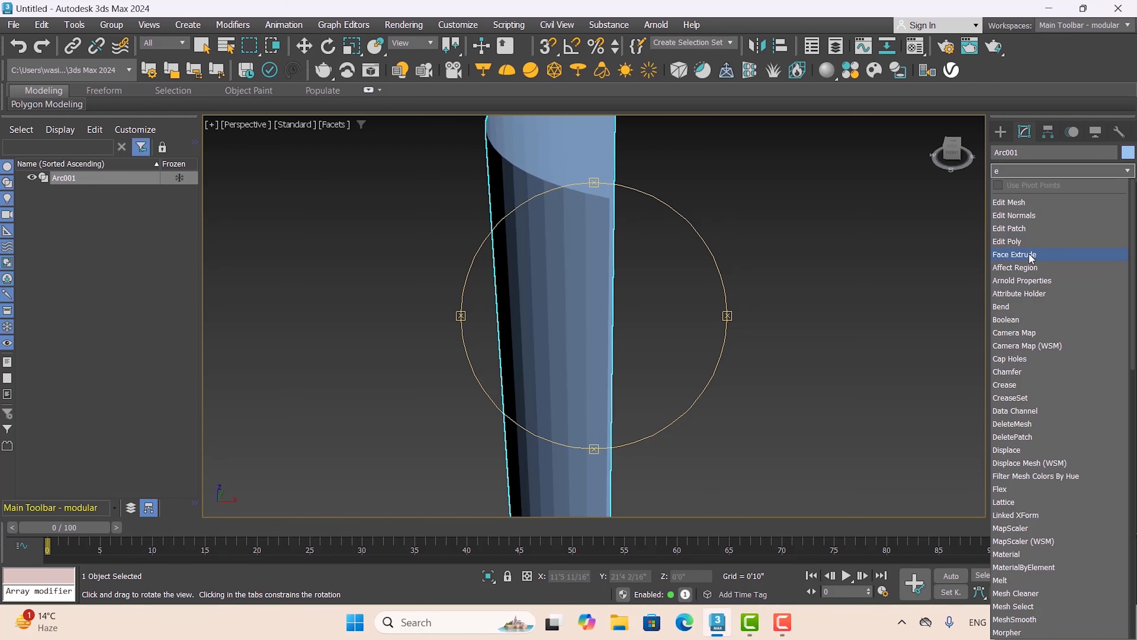
pyautogui.click(1008, 241)
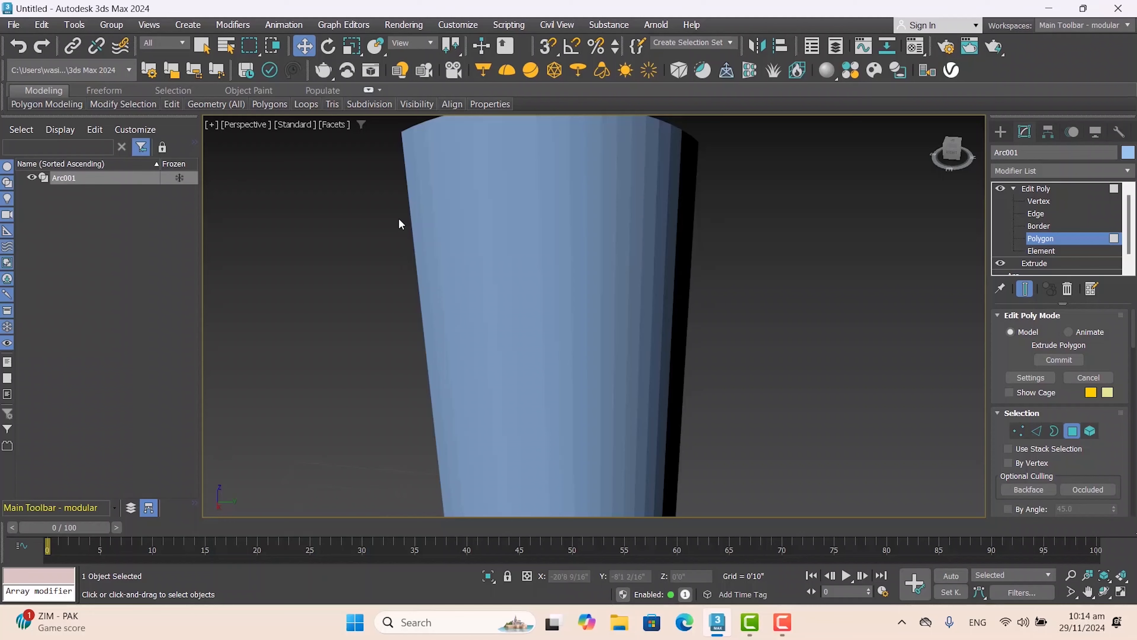
# Step: Extrude the outermost vertical polygon strip at one edge of the curved wall by a height of 0'2 8/16"
pyautogui.click(417, 221)
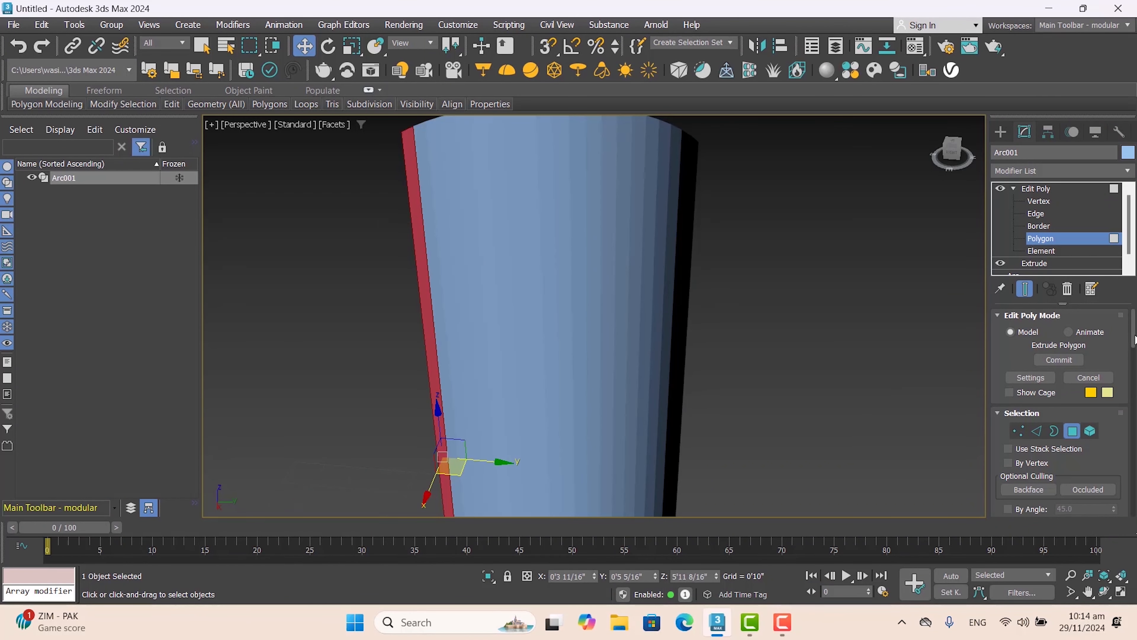
pyautogui.scroll(-5, 1117, 361)
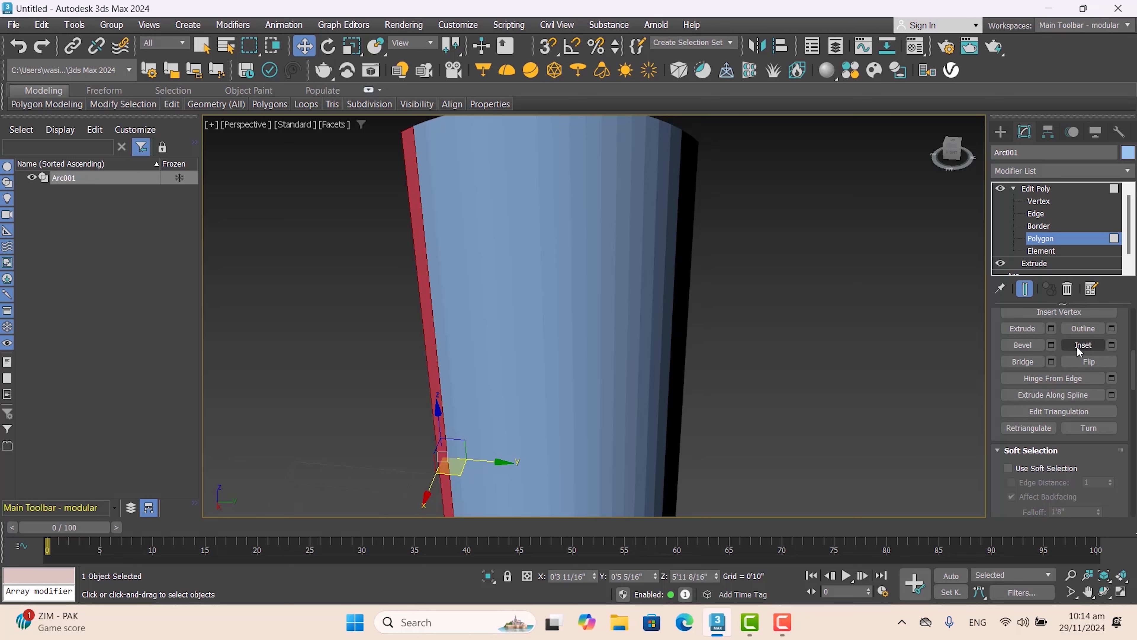
pyautogui.click(1052, 329)
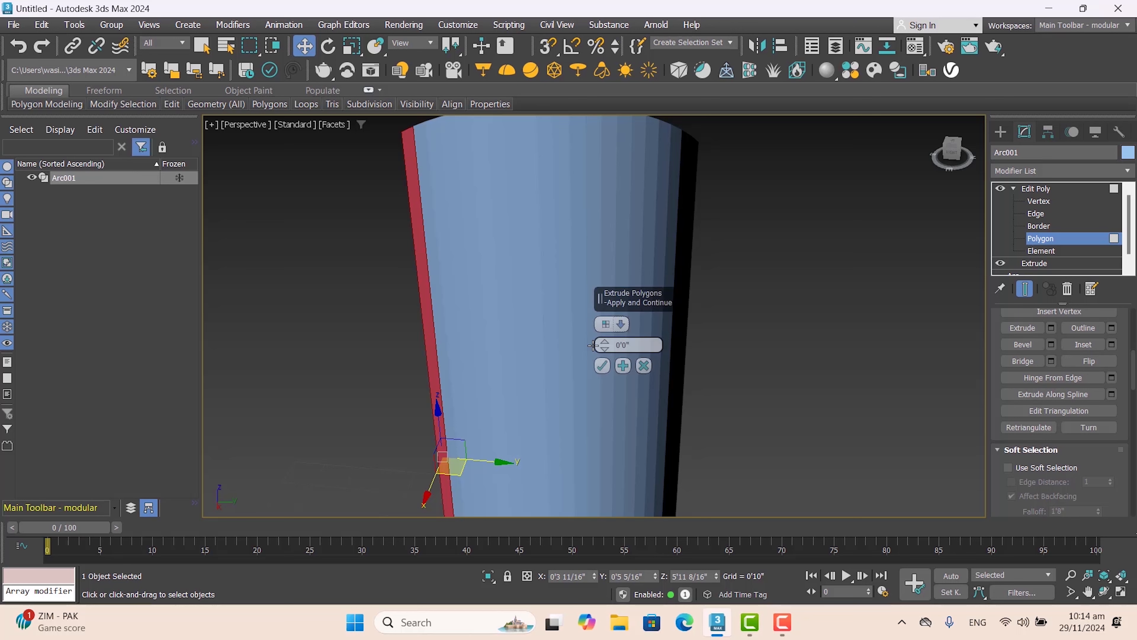
pyautogui.moveTo(605, 345); pyautogui.dragTo(616, 351)
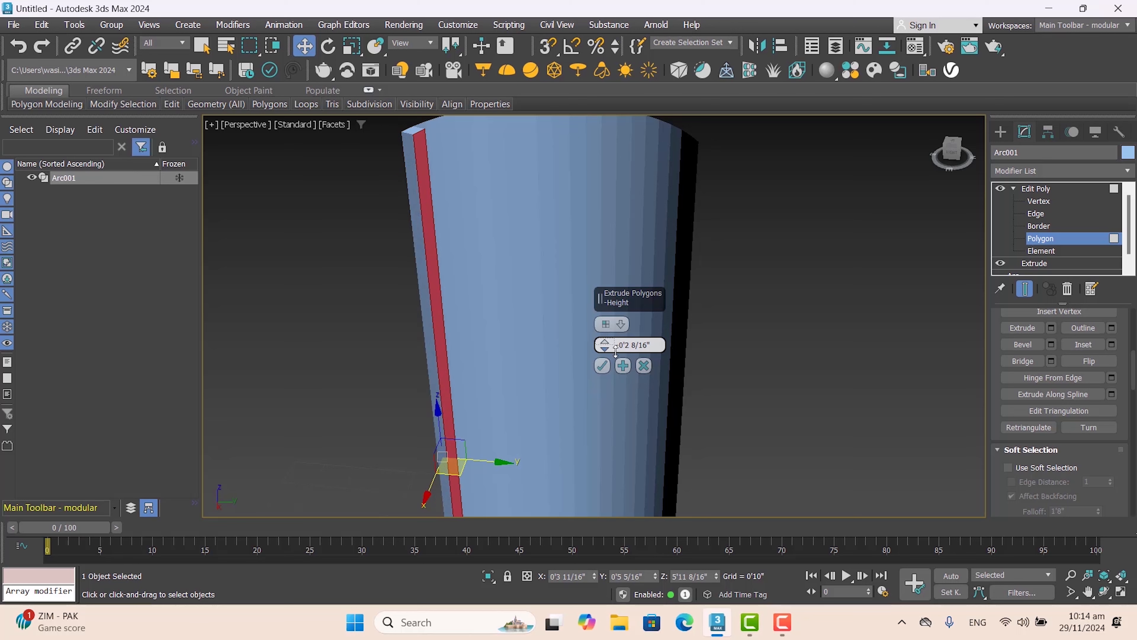
pyautogui.click(602, 365)
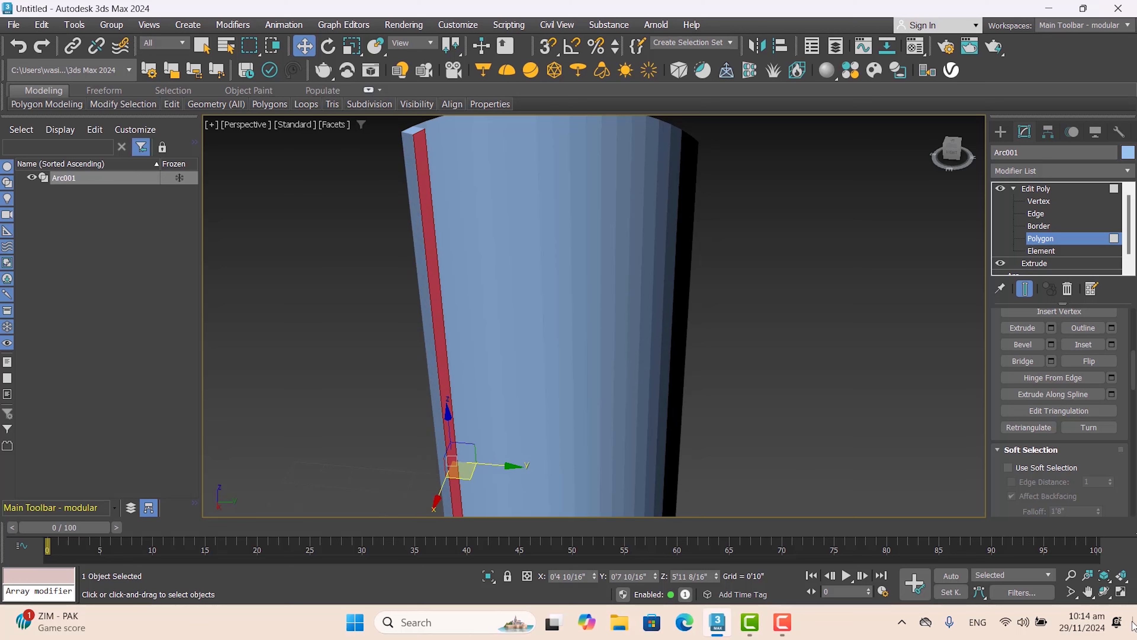
# Step: Select the open border around the curved wall at the Border sub-object level
pyautogui.click(1104, 592)
pyautogui.moveTo(851, 349); pyautogui.dragTo(779, 353)
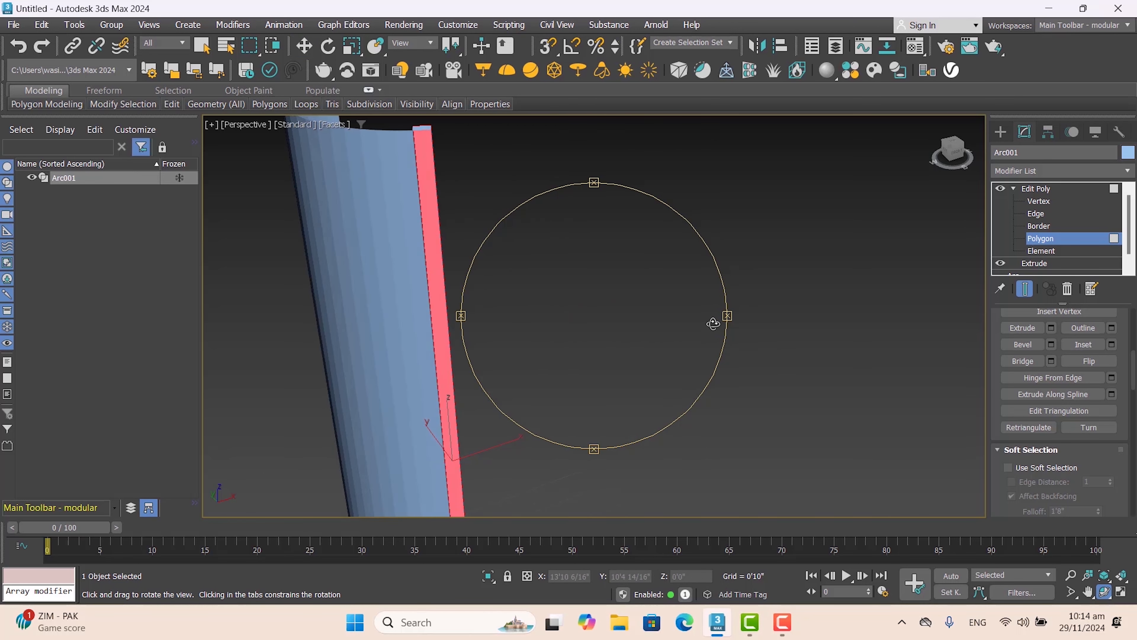
pyautogui.click(304, 47)
pyautogui.click(440, 171)
pyautogui.scroll(3, 429, 170)
pyautogui.click(438, 173)
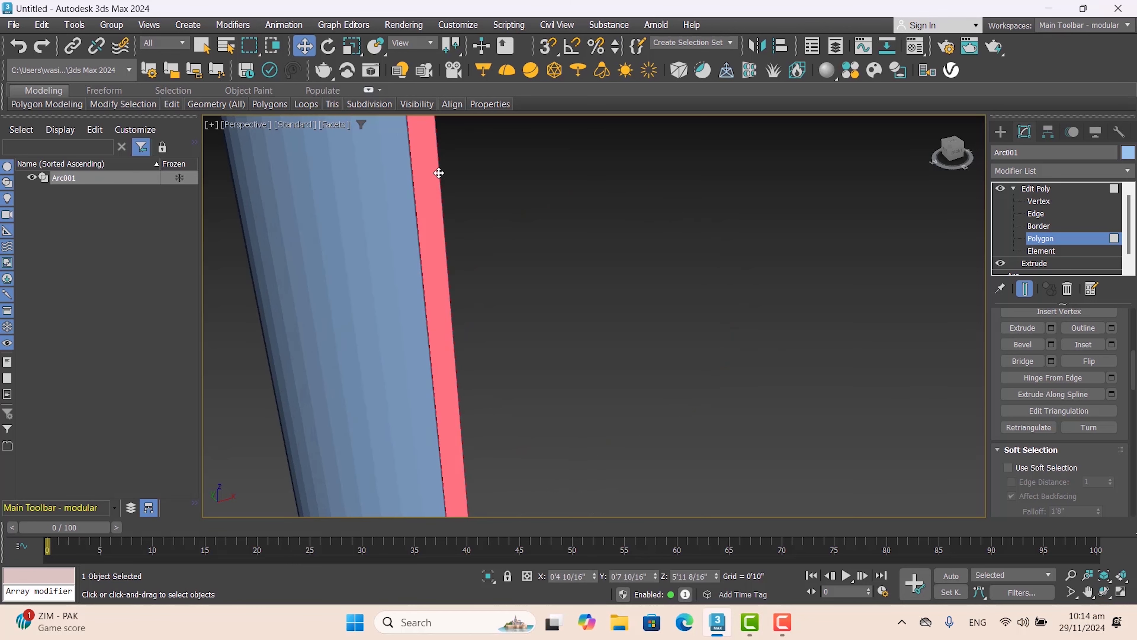
pyautogui.click(1064, 226)
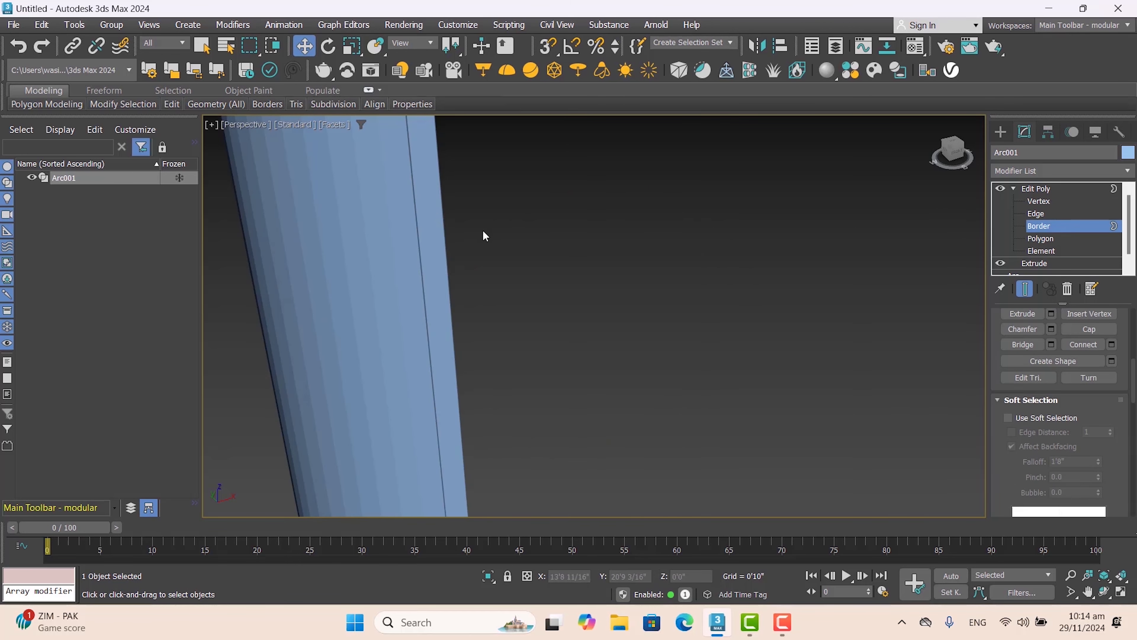
pyautogui.click(447, 225)
pyautogui.scroll(-5, 515, 243)
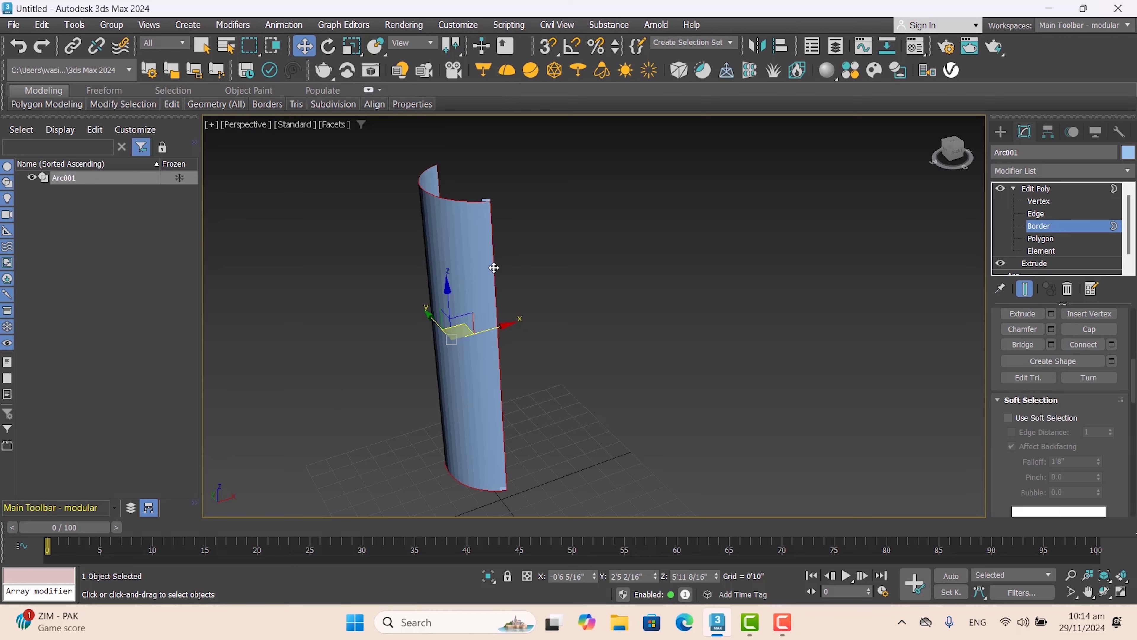
# Step: Examine the upper end of the extruded strip where it meets the edge of the curved wall
pyautogui.scroll(8, 473, 283)
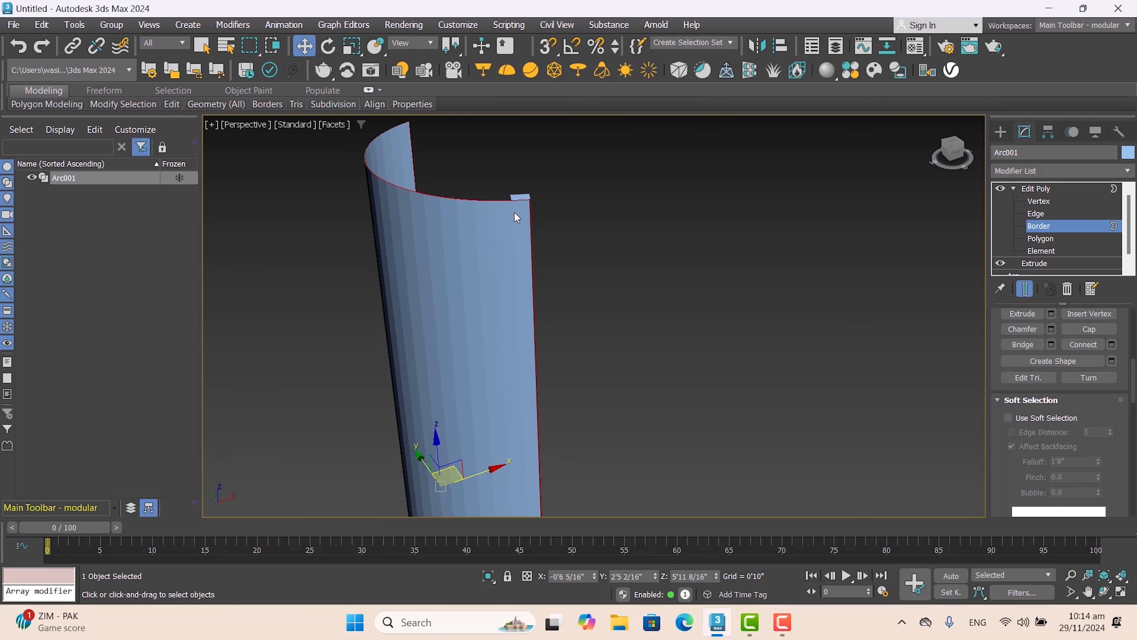
pyautogui.scroll(4, 529, 197)
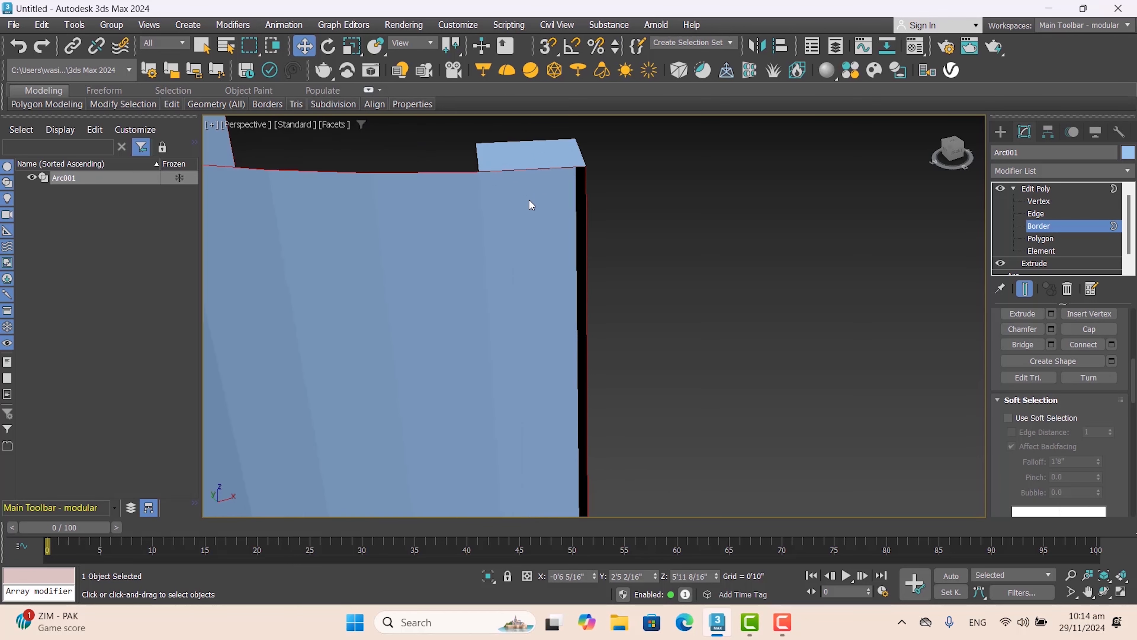
pyautogui.scroll(-2, 515, 194)
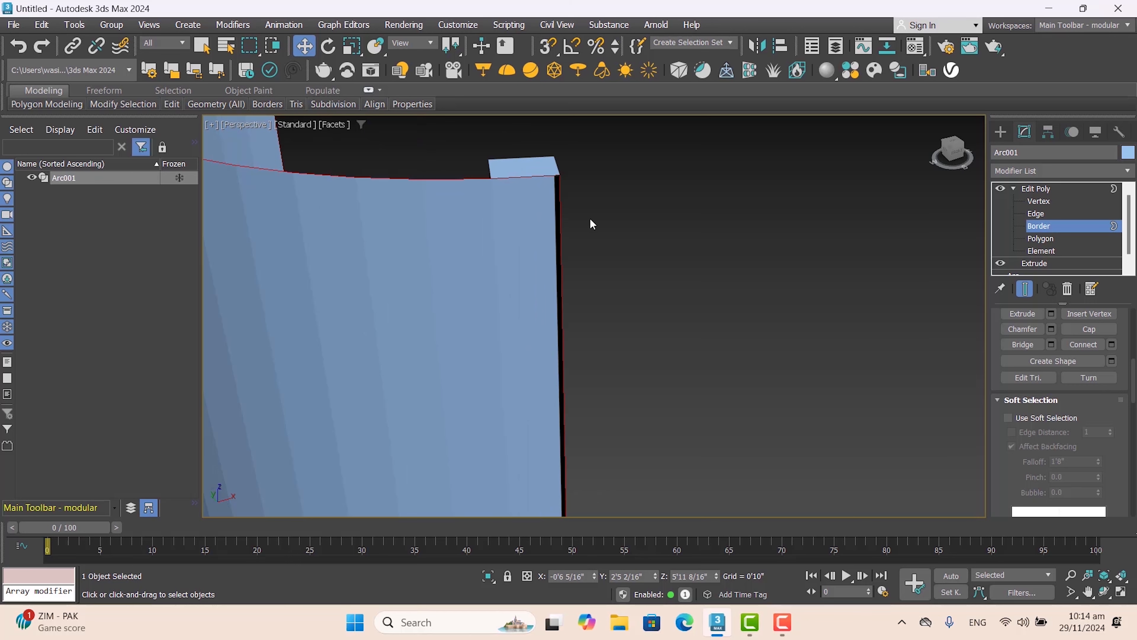
pyautogui.scroll(2, 524, 197)
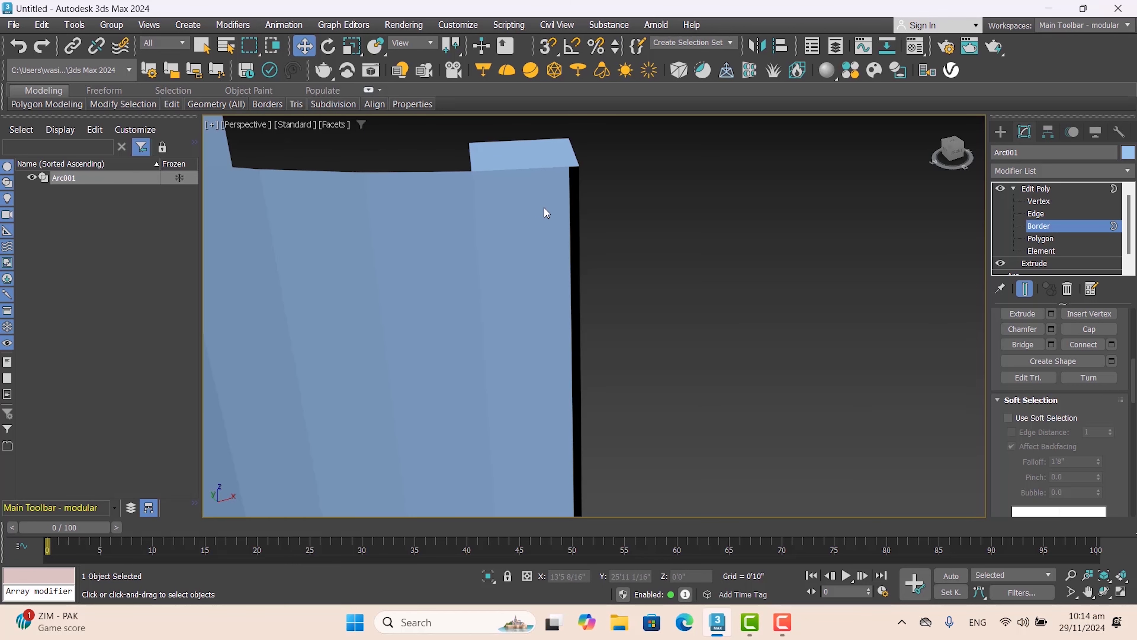
pyautogui.scroll(-2, 549, 206)
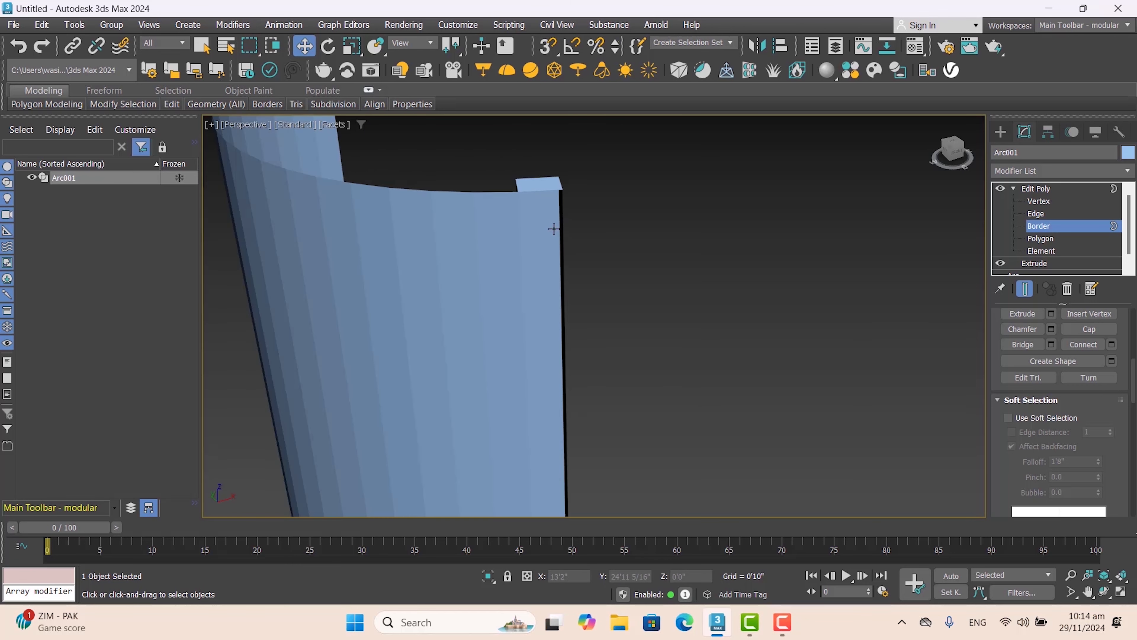
pyautogui.scroll(-5, 554, 229)
pyautogui.scroll(6, 530, 231)
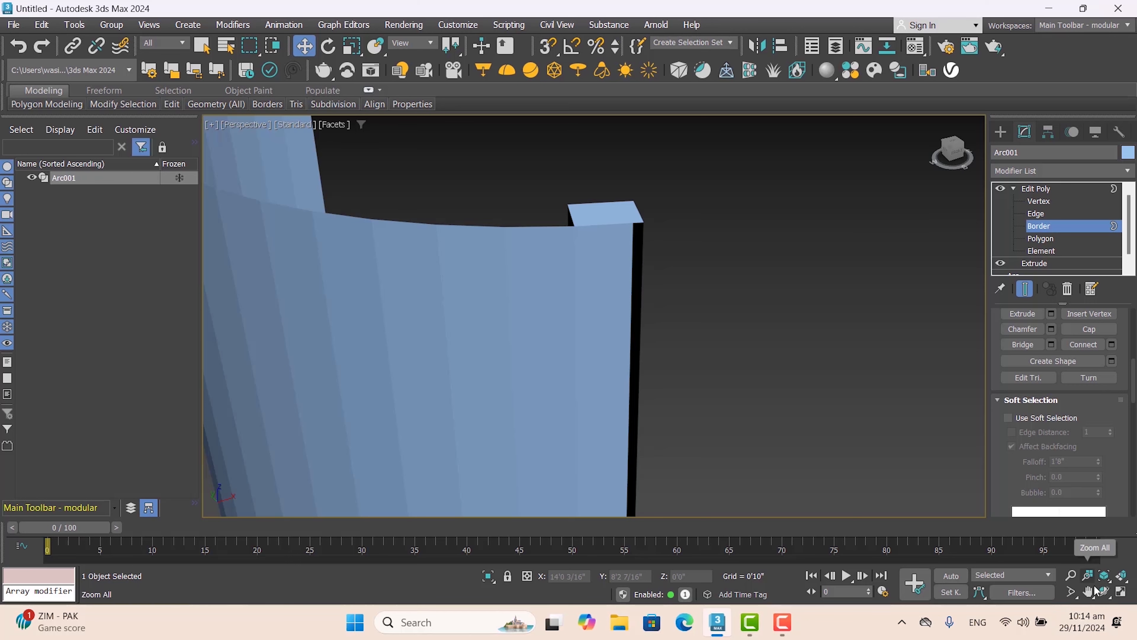
pyautogui.click(1104, 593)
pyautogui.moveTo(598, 343); pyautogui.dragTo(570, 245)
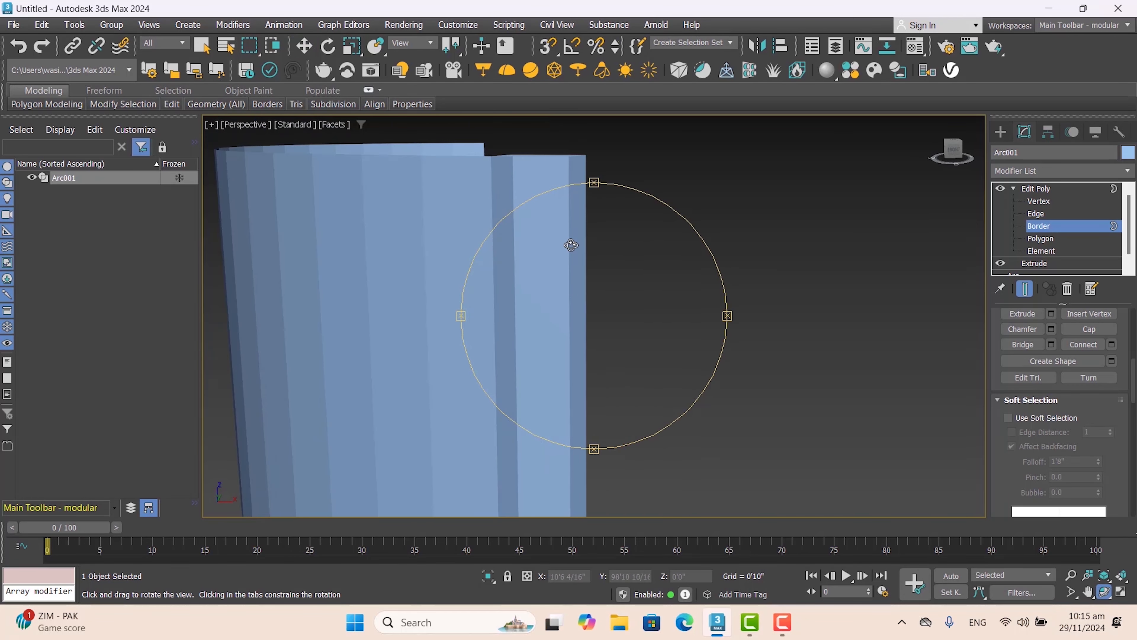
# Step: Bridge the upper and lower edges across the open side of the extruded end strip, using 22 segments
pyautogui.click(1050, 214)
pyautogui.moveTo(601, 341); pyautogui.dragTo(636, 305)
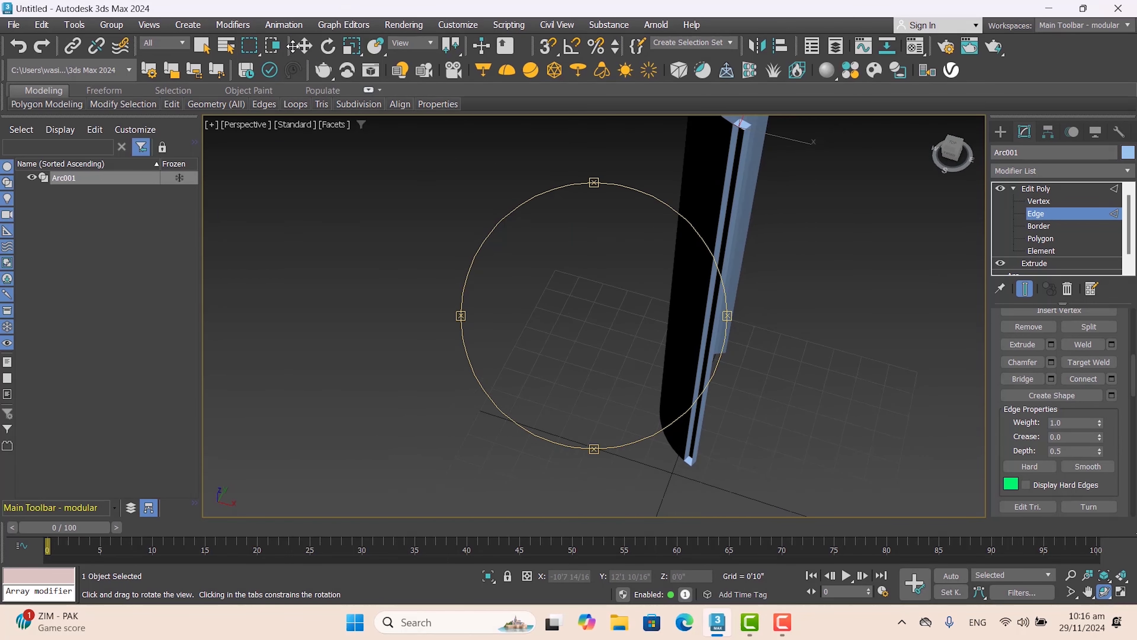
pyautogui.click(305, 46)
pyautogui.scroll(4, 715, 475)
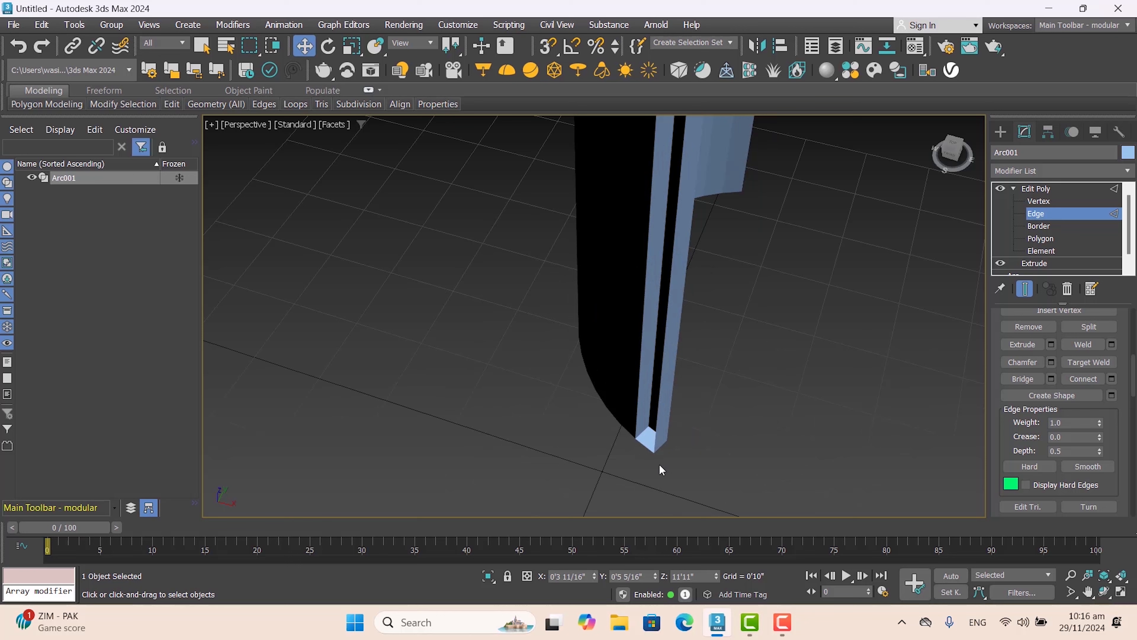
pyautogui.click(641, 443)
pyautogui.scroll(-5, 706, 407)
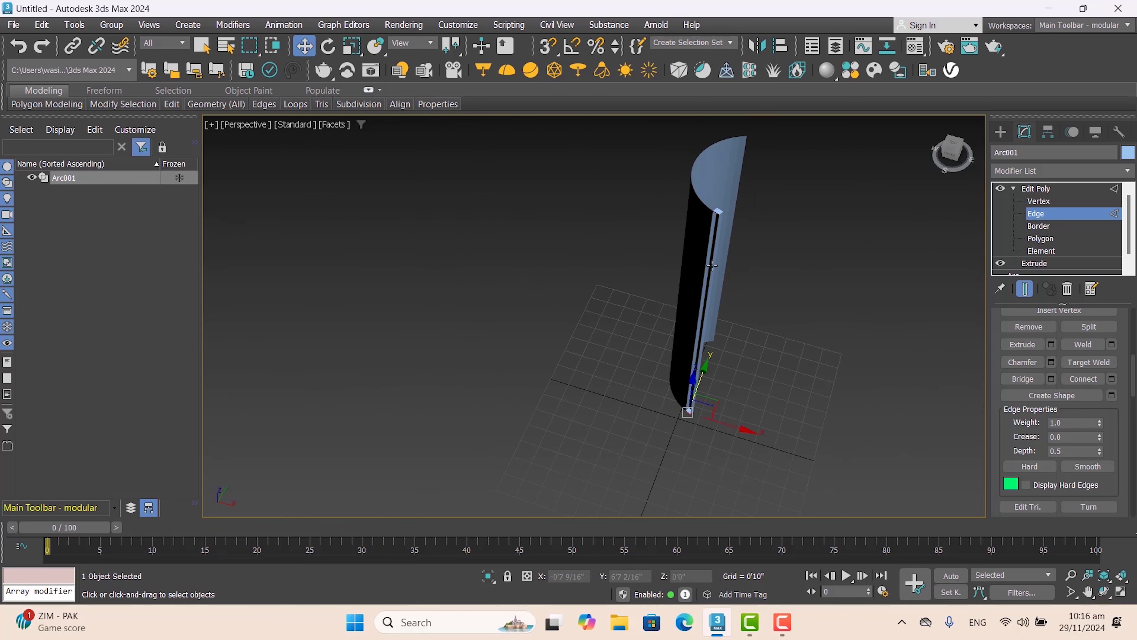
pyautogui.scroll(2, 720, 243)
pyautogui.click(719, 238)
pyautogui.scroll(5, 721, 242)
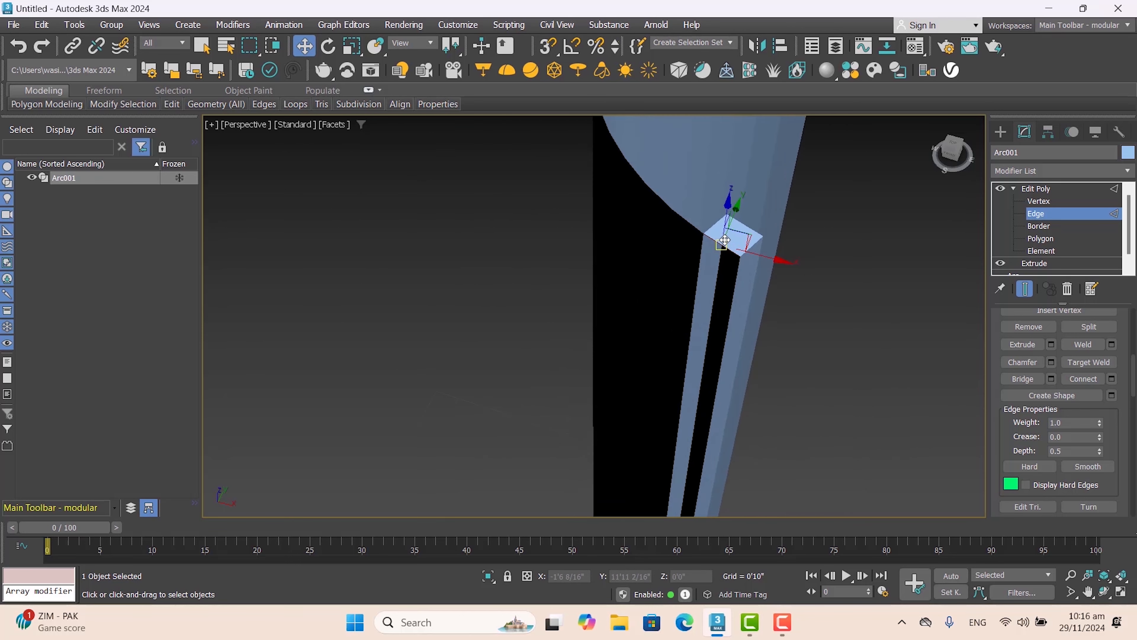
pyautogui.scroll(3, 733, 249)
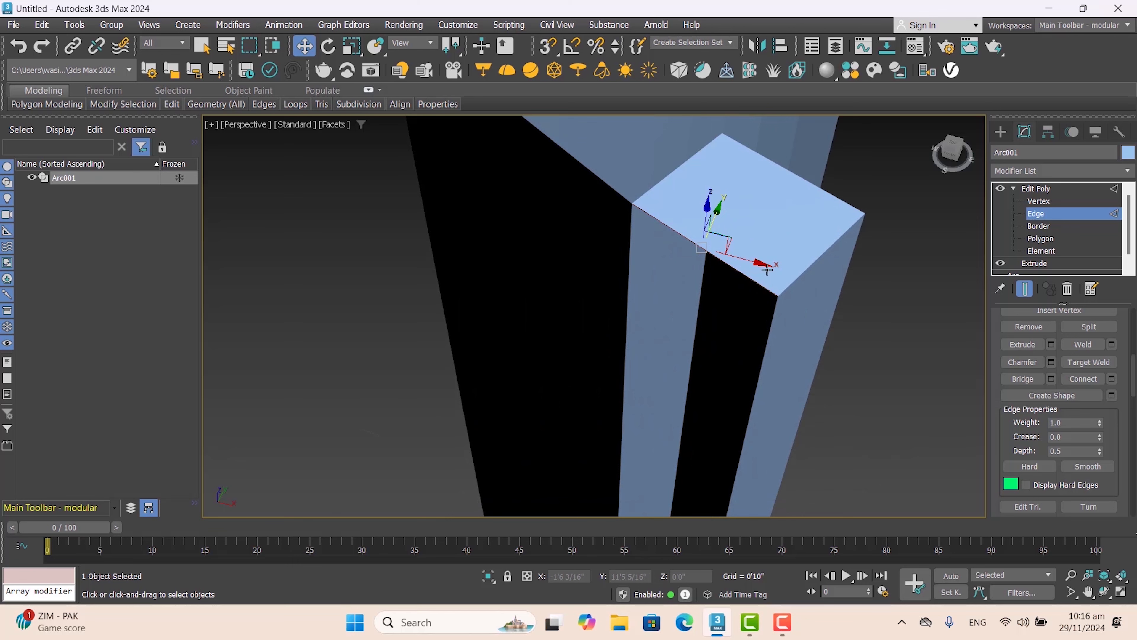
pyautogui.click(1052, 379)
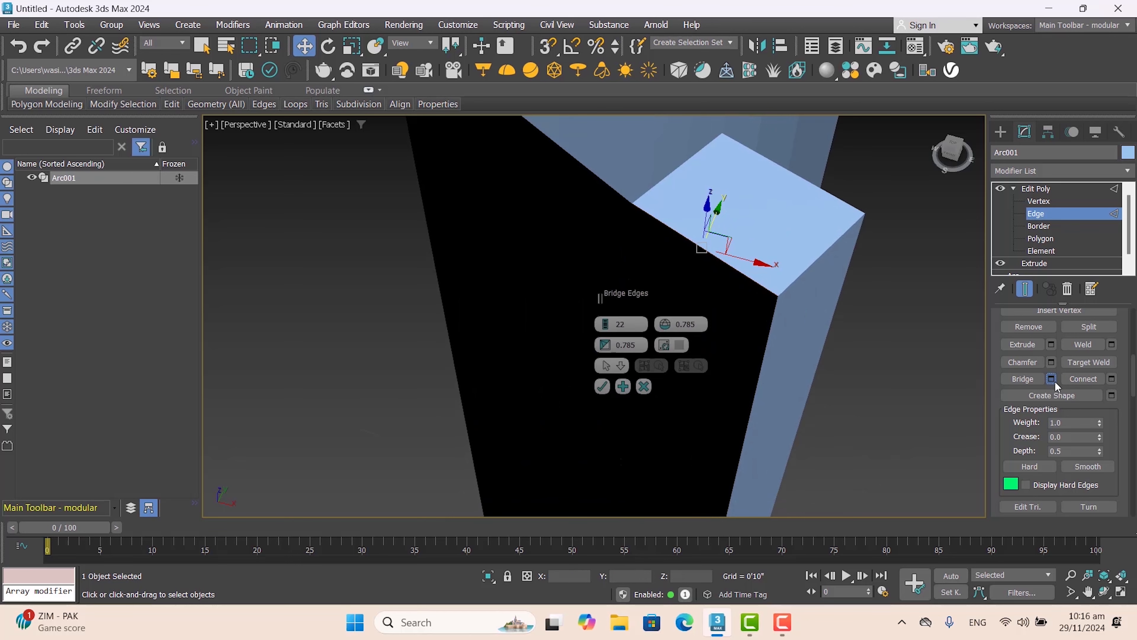
pyautogui.click(602, 386)
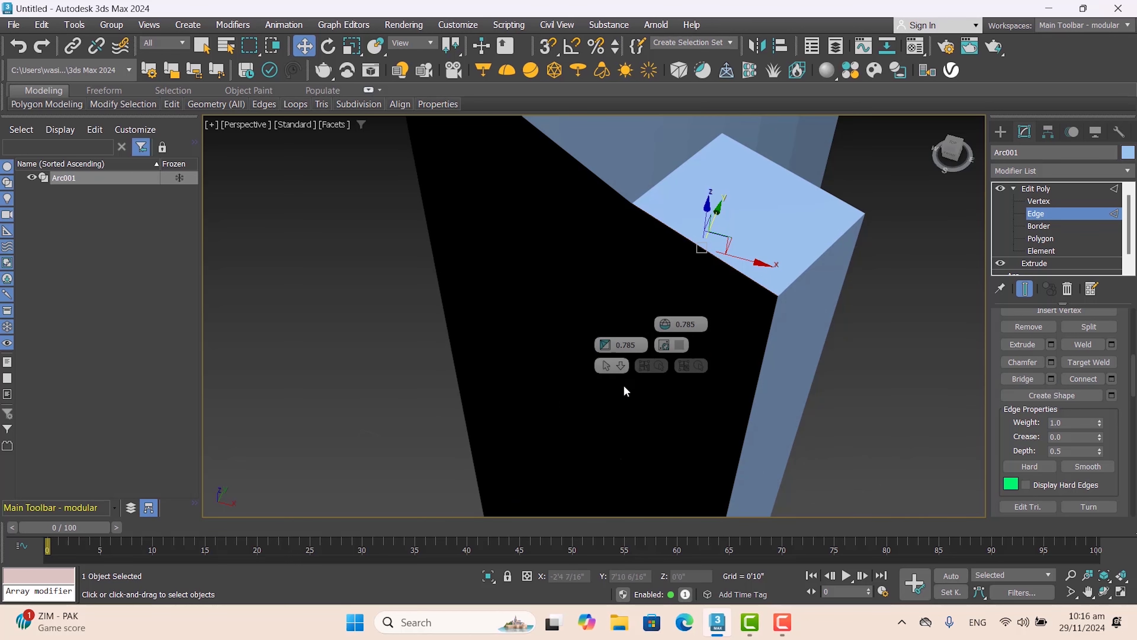
pyautogui.scroll(-6, 753, 390)
pyautogui.scroll(5, 742, 400)
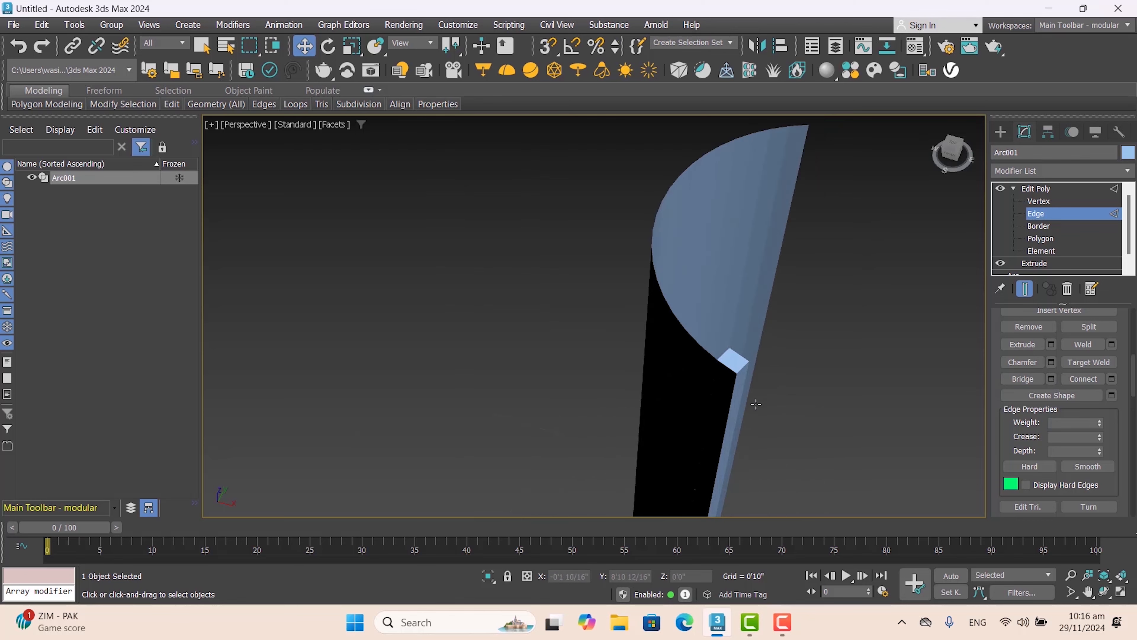
pyautogui.scroll(-4, 828, 462)
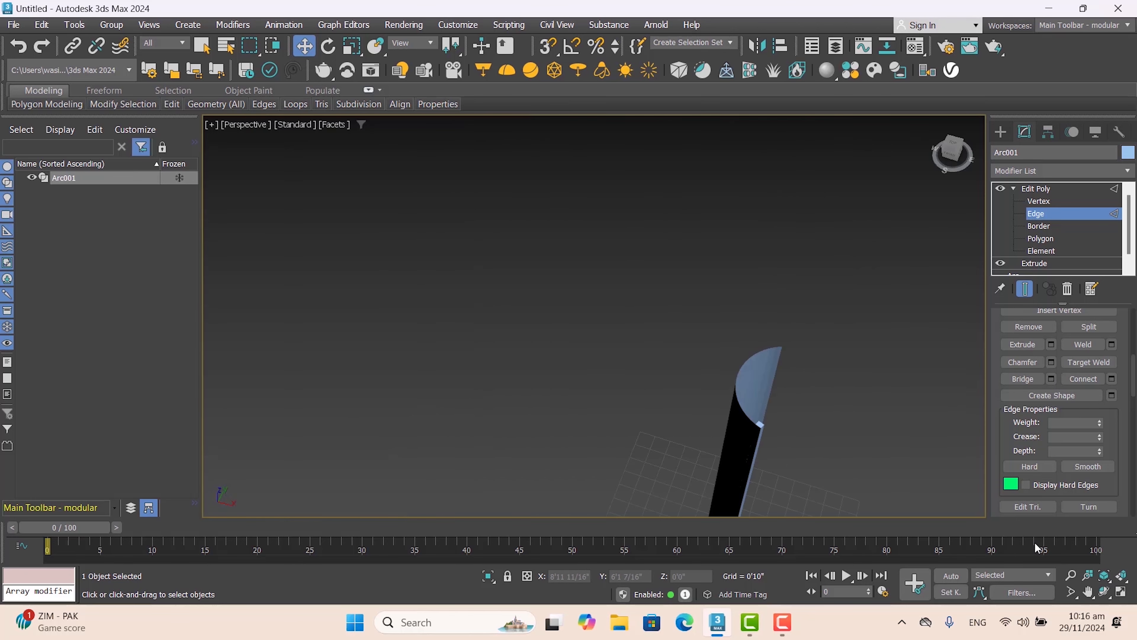
pyautogui.click(1104, 591)
pyautogui.moveTo(650, 387); pyautogui.dragTo(678, 344)
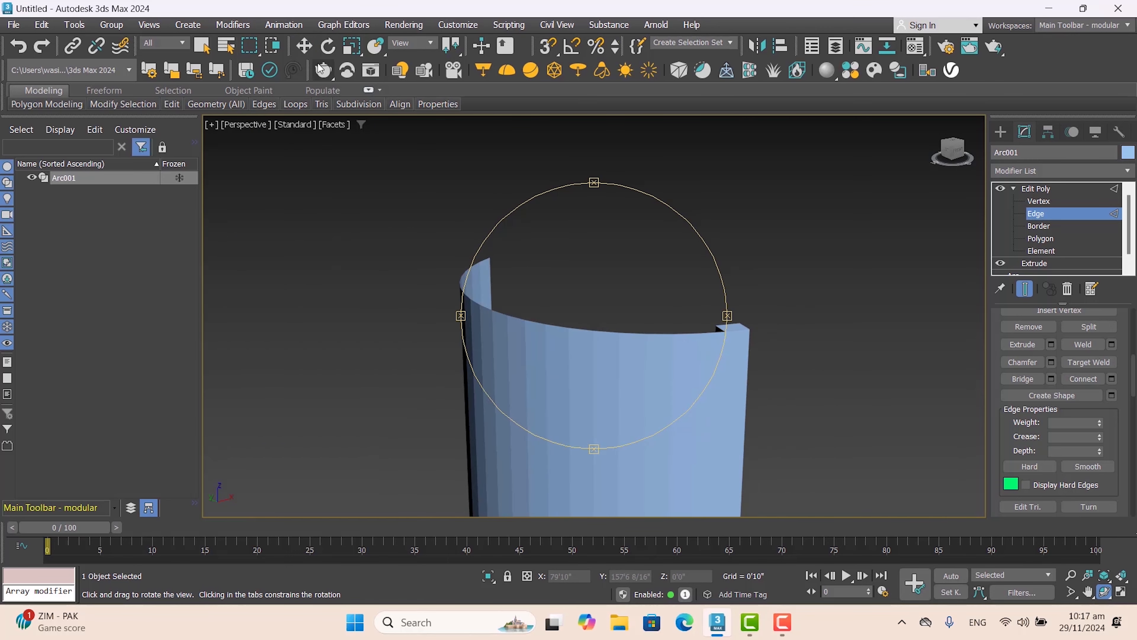
pyautogui.click(305, 46)
pyautogui.moveTo(736, 344); pyautogui.dragTo(744, 333, button='middle')
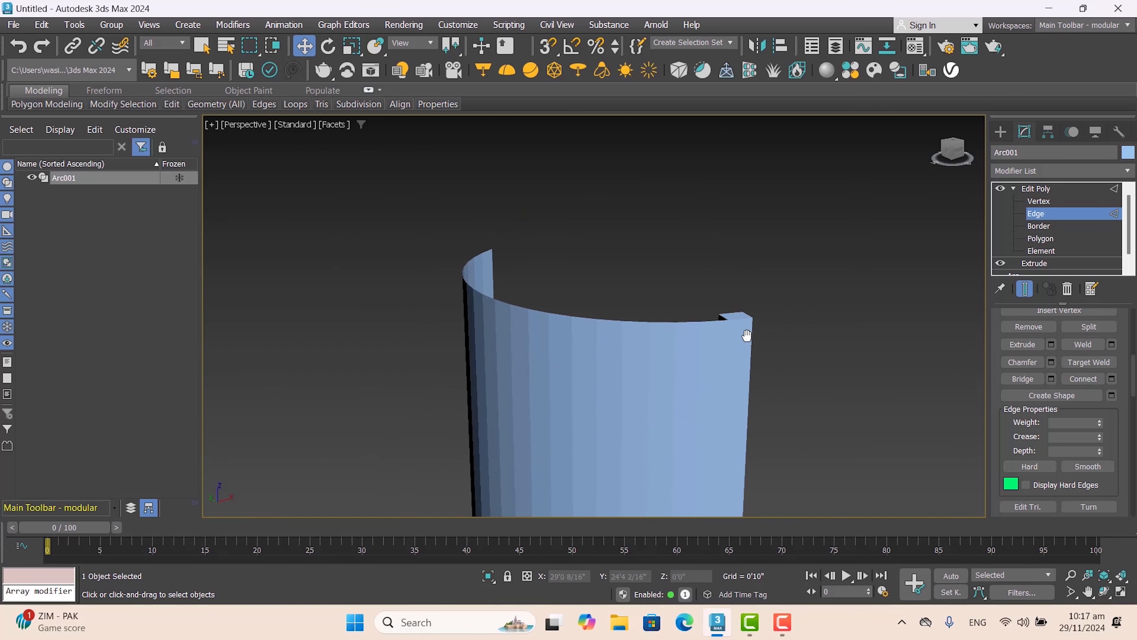
pyautogui.click(1044, 238)
pyautogui.click(734, 351)
pyautogui.click(711, 352)
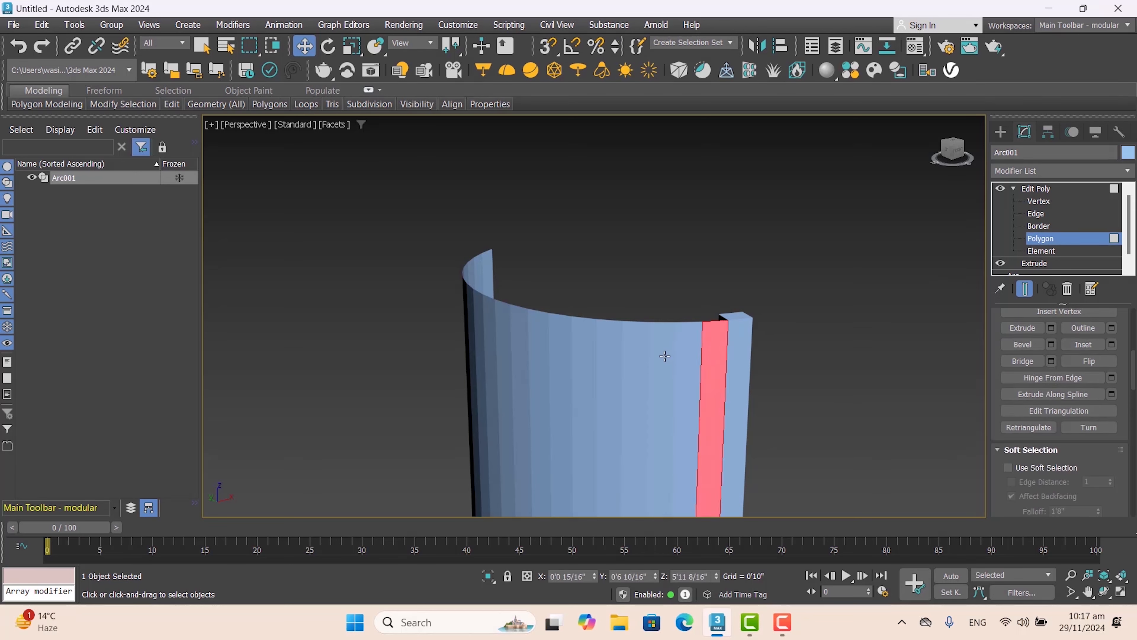
pyautogui.keyDown('ctrl'); pyautogui.click(684, 359); pyautogui.keyUp('ctrl')
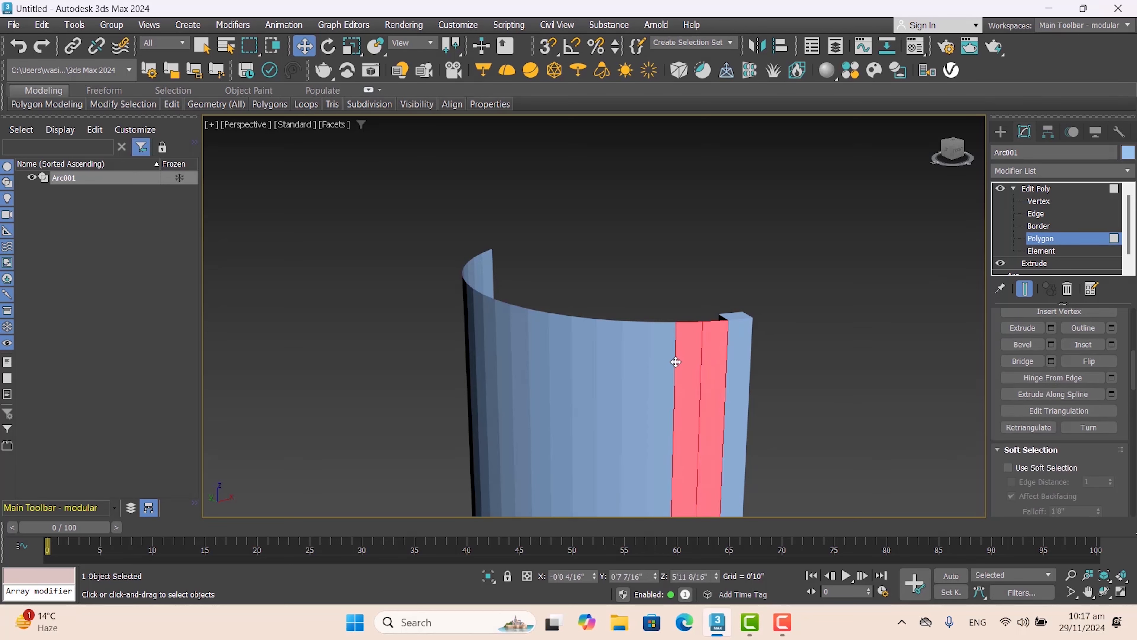
pyautogui.keyDown('ctrl'); pyautogui.click(665, 359); pyautogui.keyUp('ctrl')
pyautogui.keyDown('ctrl'); pyautogui.click(633, 365); pyautogui.keyUp('ctrl')
pyautogui.keyDown('ctrl'); pyautogui.click(609, 366); pyautogui.keyUp('ctrl')
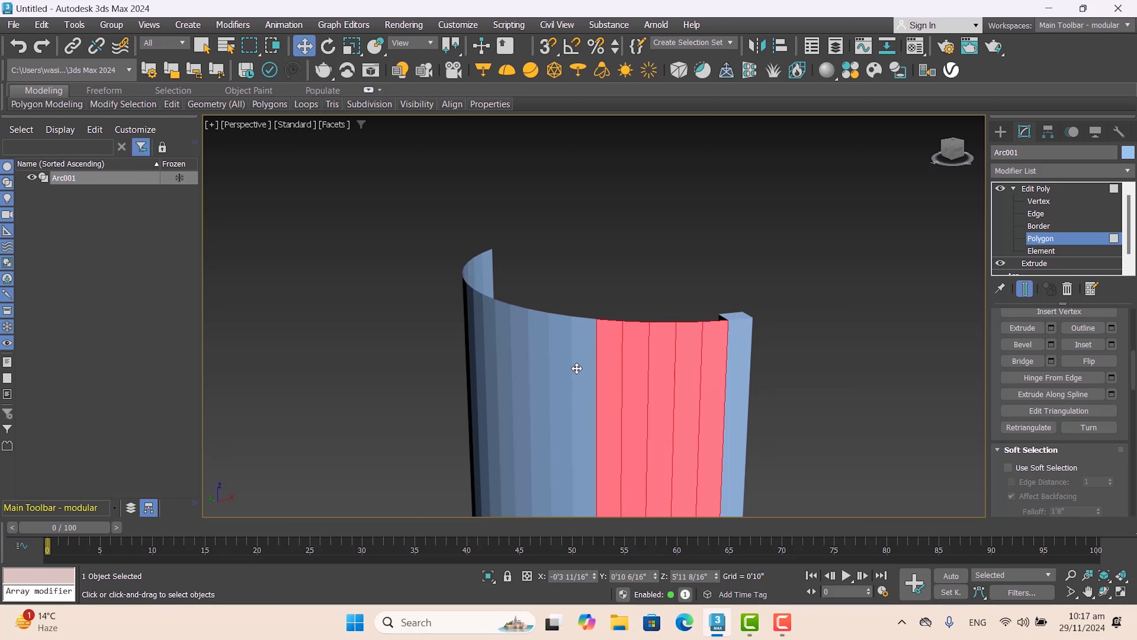
pyautogui.keyDown('ctrl'); pyautogui.click(580, 371); pyautogui.keyUp('ctrl')
pyautogui.keyDown('ctrl'); pyautogui.click(542, 373); pyautogui.keyUp('ctrl')
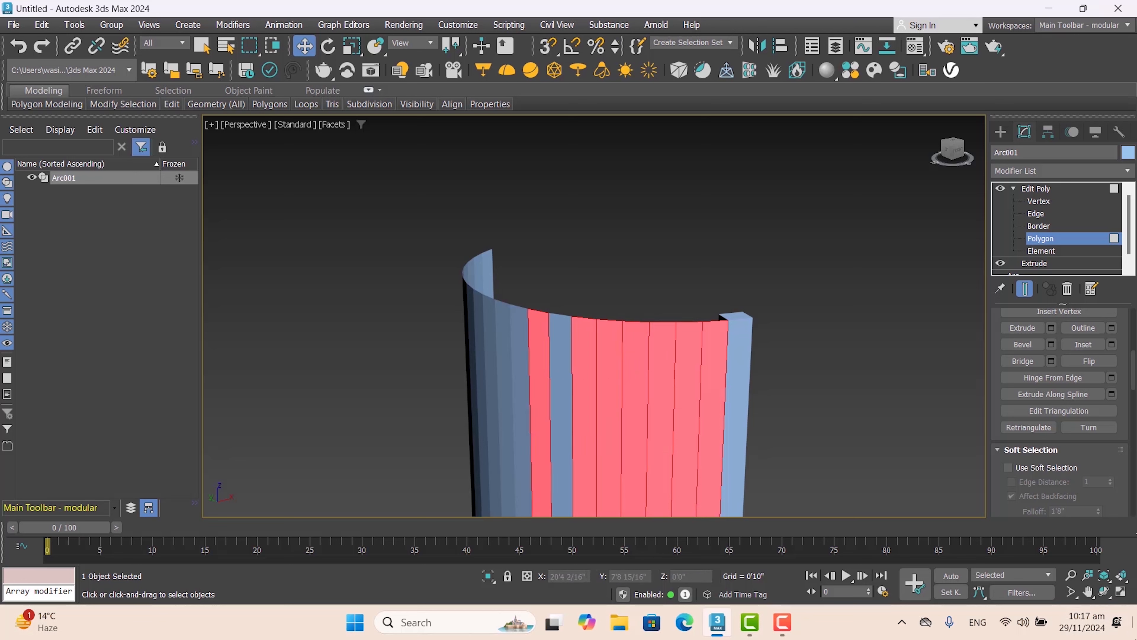
pyautogui.keyDown('alt'); pyautogui.click(541, 374); pyautogui.keyUp('alt')
pyautogui.hotkey('ctrl', 'z')
pyautogui.hotkey('ctrl', 'z')
pyautogui.hotkey('ctrl', 'z')
pyautogui.hotkey('ctrl', 'z')
pyautogui.hotkey('ctrl', 'z')
pyautogui.hotkey('ctrl', 'z')
pyautogui.hotkey('ctrl', 'z')
pyautogui.hotkey('ctrl', 'z')
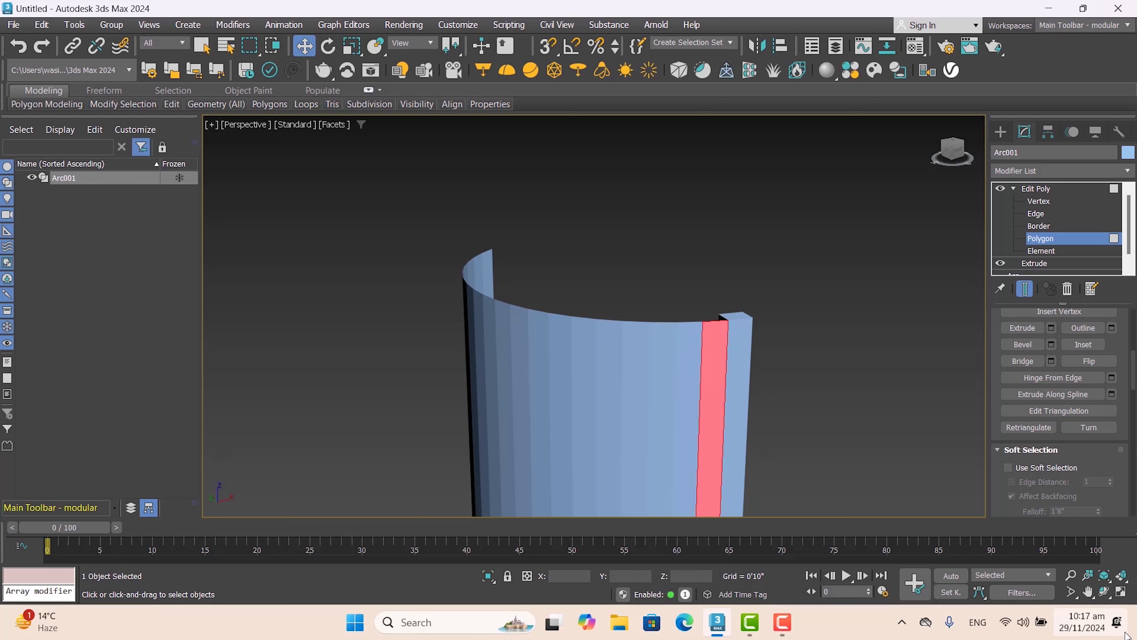
pyautogui.hotkey('ctrl', 'z')
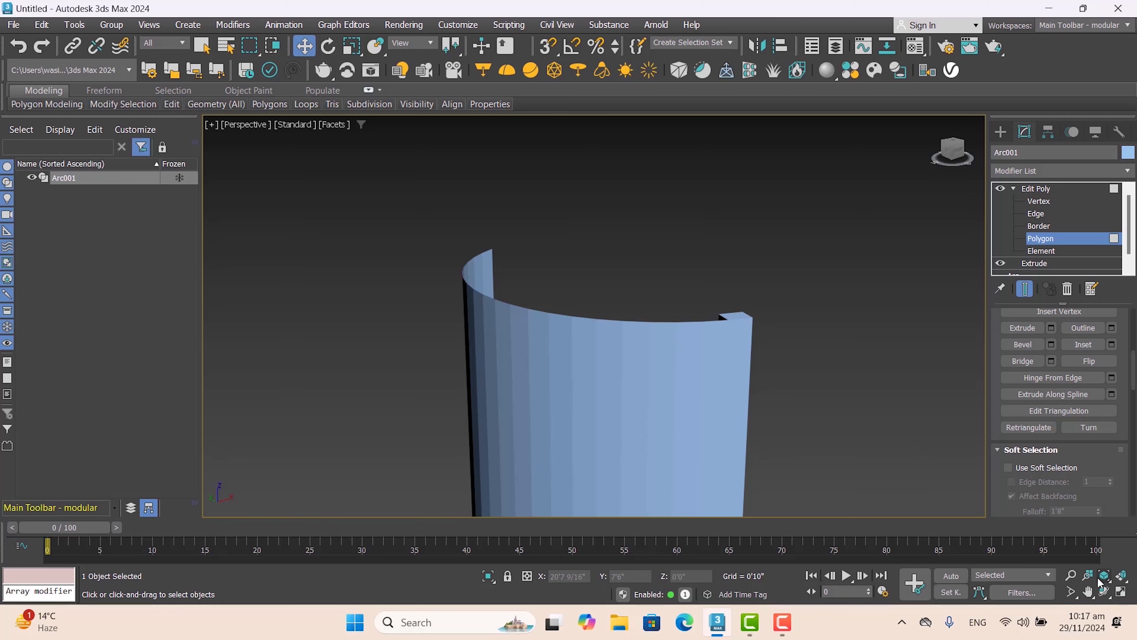
# Step: Select all remaining vertical polygons of the curved wall, excluding the extruded end strip, and extrude them by a height of -0'2 8/16"
pyautogui.click(1104, 592)
pyautogui.moveTo(607, 344); pyautogui.dragTo(512, 355)
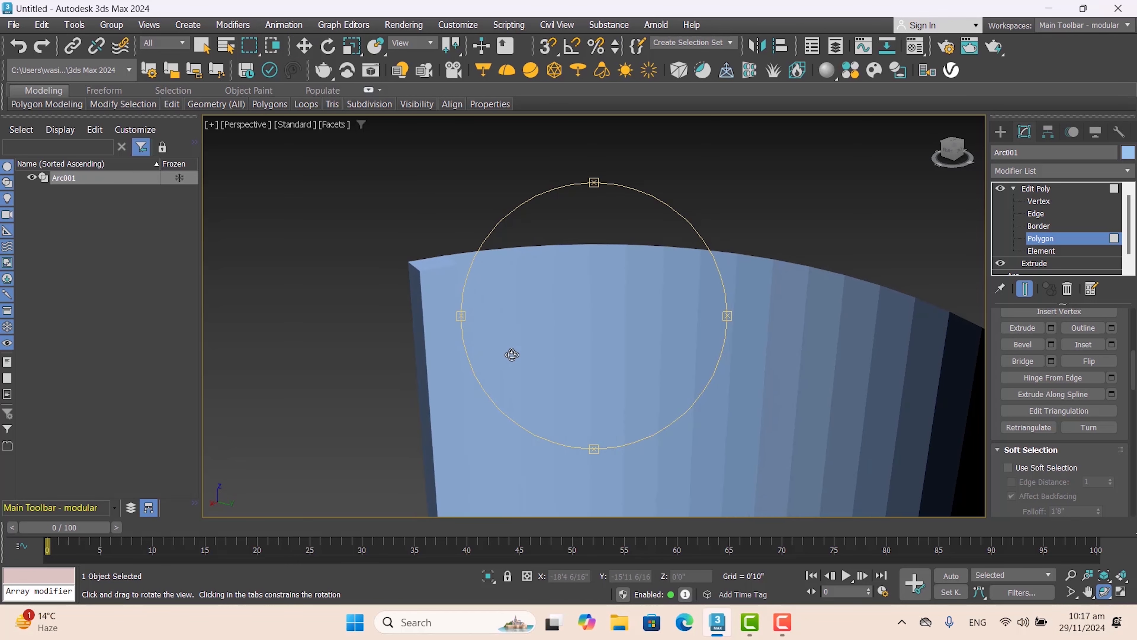
pyautogui.press('w')
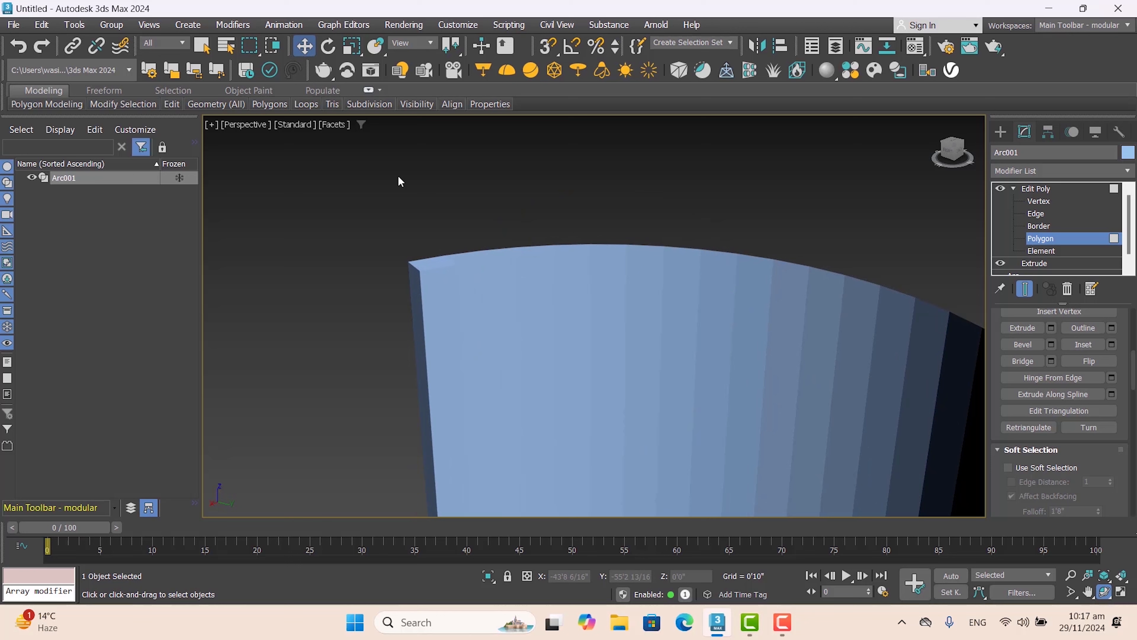
pyautogui.click(465, 287)
pyautogui.keyDown('ctrl'); pyautogui.click(495, 285); pyautogui.keyUp('ctrl')
pyautogui.keyDown('ctrl'); pyautogui.click(536, 292); pyautogui.keyUp('ctrl')
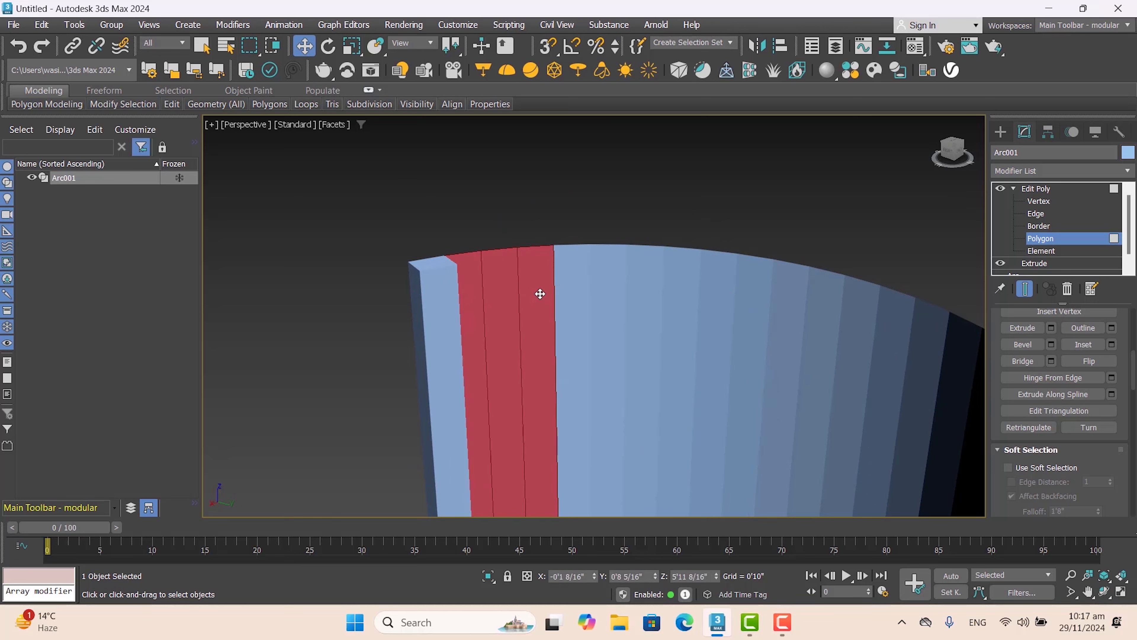
pyautogui.keyDown('ctrl'); pyautogui.click(568, 299); pyautogui.keyUp('ctrl')
pyautogui.keyDown('ctrl'); pyautogui.click(605, 305); pyautogui.keyUp('ctrl')
pyautogui.keyDown('ctrl'); pyautogui.click(638, 309); pyautogui.keyUp('ctrl')
pyautogui.keyDown('ctrl'); pyautogui.click(673, 314); pyautogui.keyUp('ctrl')
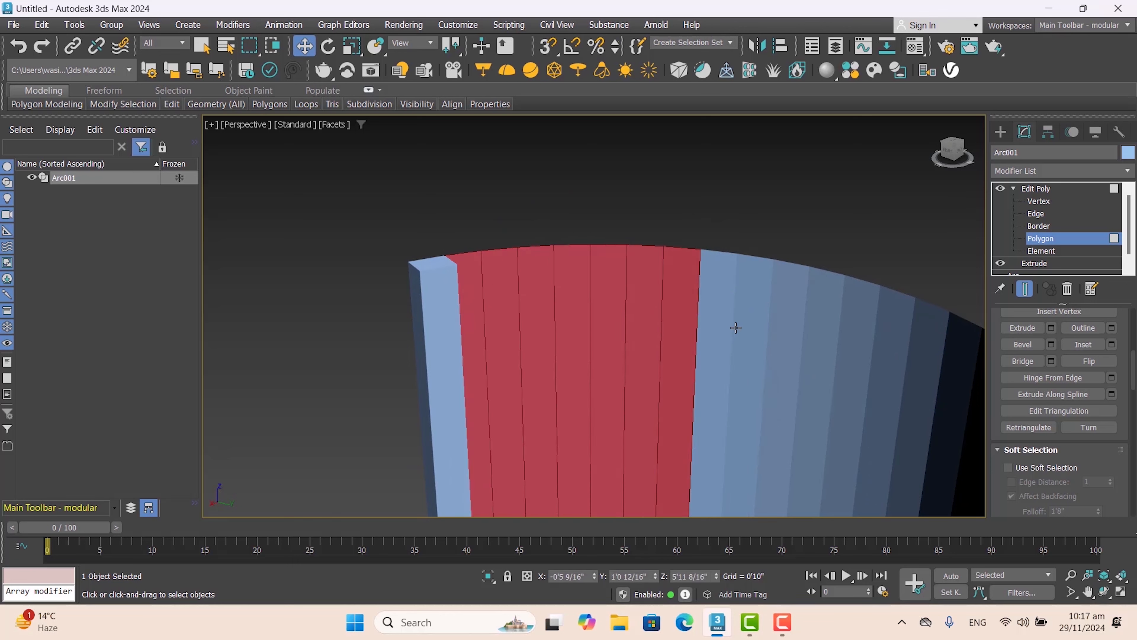
pyautogui.keyDown('ctrl'); pyautogui.click(735, 327); pyautogui.keyUp('ctrl')
pyautogui.keyDown('ctrl'); pyautogui.click(726, 327); pyautogui.keyUp('ctrl')
pyautogui.keyDown('ctrl'); pyautogui.click(787, 348); pyautogui.keyUp('ctrl')
pyautogui.keyDown('ctrl'); pyautogui.click(811, 351); pyautogui.keyUp('ctrl')
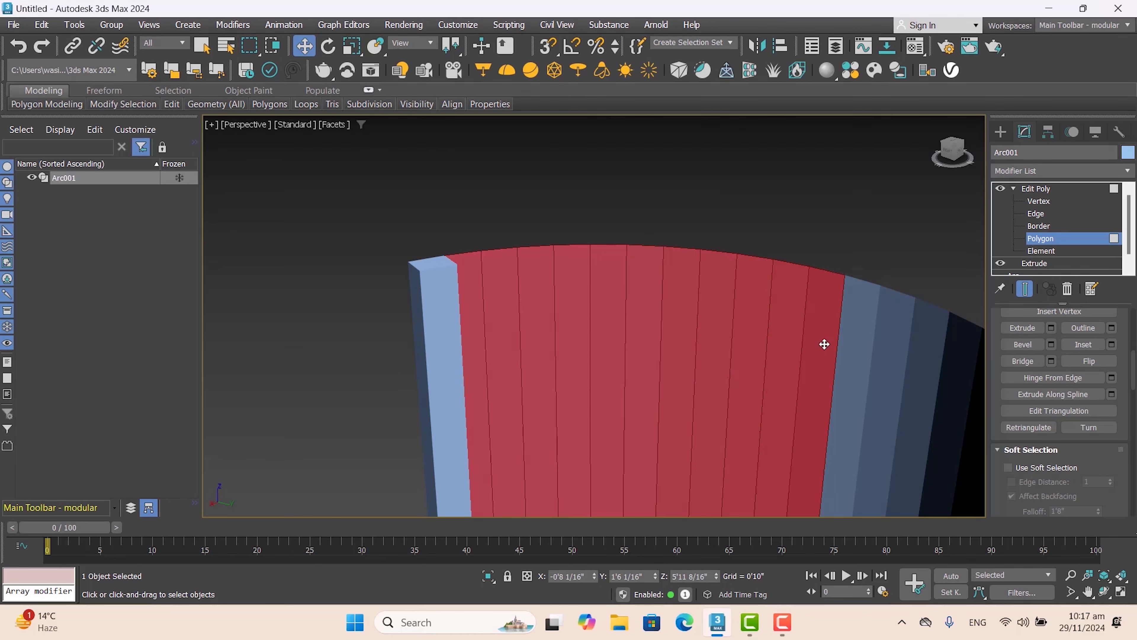
pyautogui.moveTo(825, 344); pyautogui.dragTo(807, 308, button='middle')
pyautogui.scroll(-2, 808, 308)
pyautogui.keyDown('ctrl'); pyautogui.click(828, 325); pyautogui.keyUp('ctrl')
pyautogui.keyDown('ctrl'); pyautogui.click(850, 335); pyautogui.keyUp('ctrl')
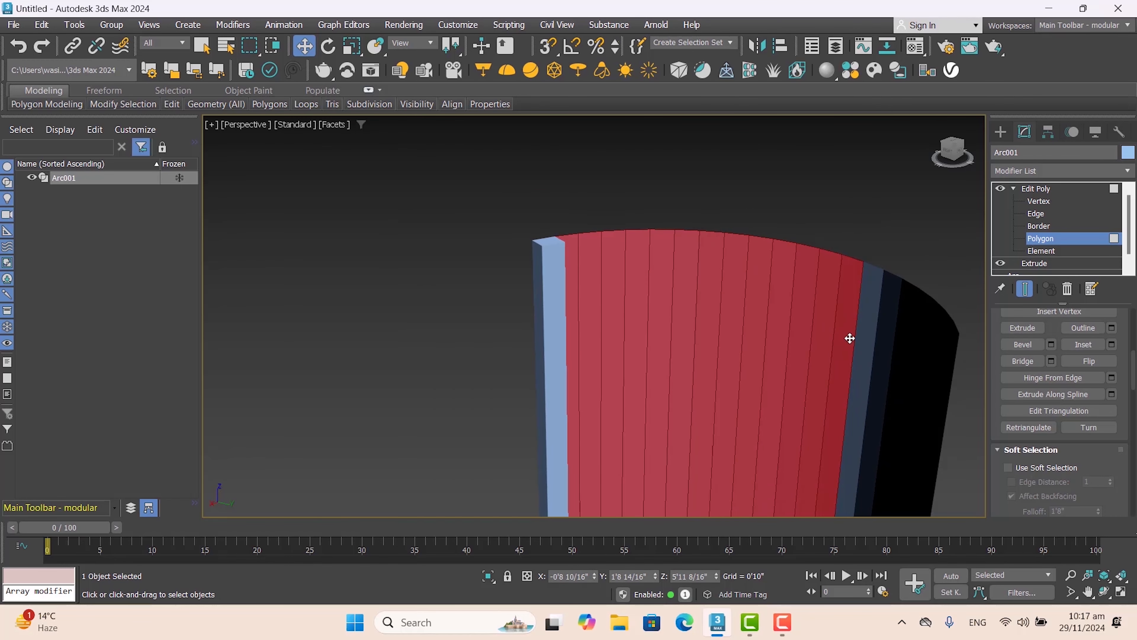
pyautogui.keyDown('ctrl'); pyautogui.click(873, 348); pyautogui.keyUp('ctrl')
pyautogui.keyDown('ctrl'); pyautogui.click(891, 355); pyautogui.keyUp('ctrl')
pyautogui.keyDown('ctrl'); pyautogui.click(899, 358); pyautogui.keyUp('ctrl')
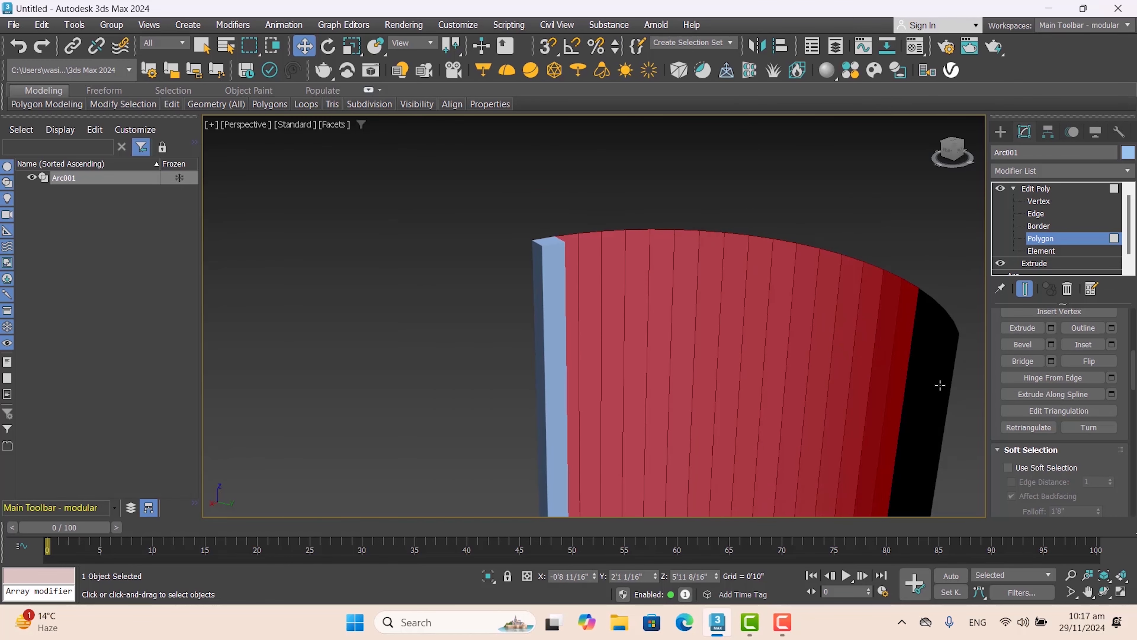
pyautogui.keyDown('ctrl'); pyautogui.click(922, 372); pyautogui.keyUp('ctrl')
pyautogui.keyDown('ctrl'); pyautogui.click(939, 381); pyautogui.keyUp('ctrl')
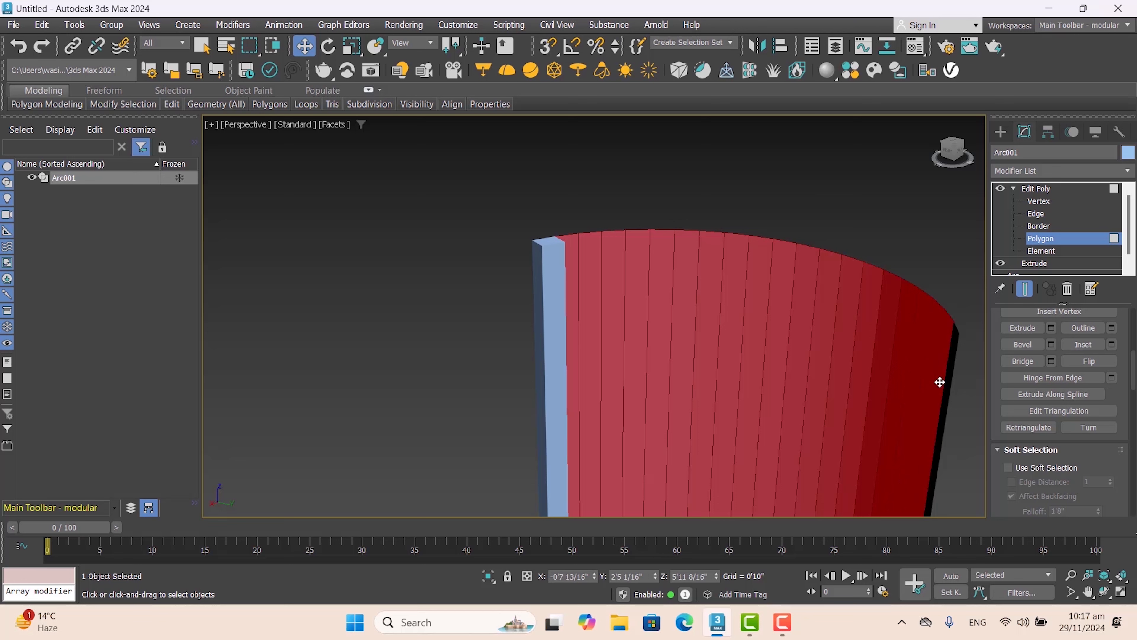
pyautogui.keyDown('ctrl'); pyautogui.click(948, 388); pyautogui.keyUp('ctrl')
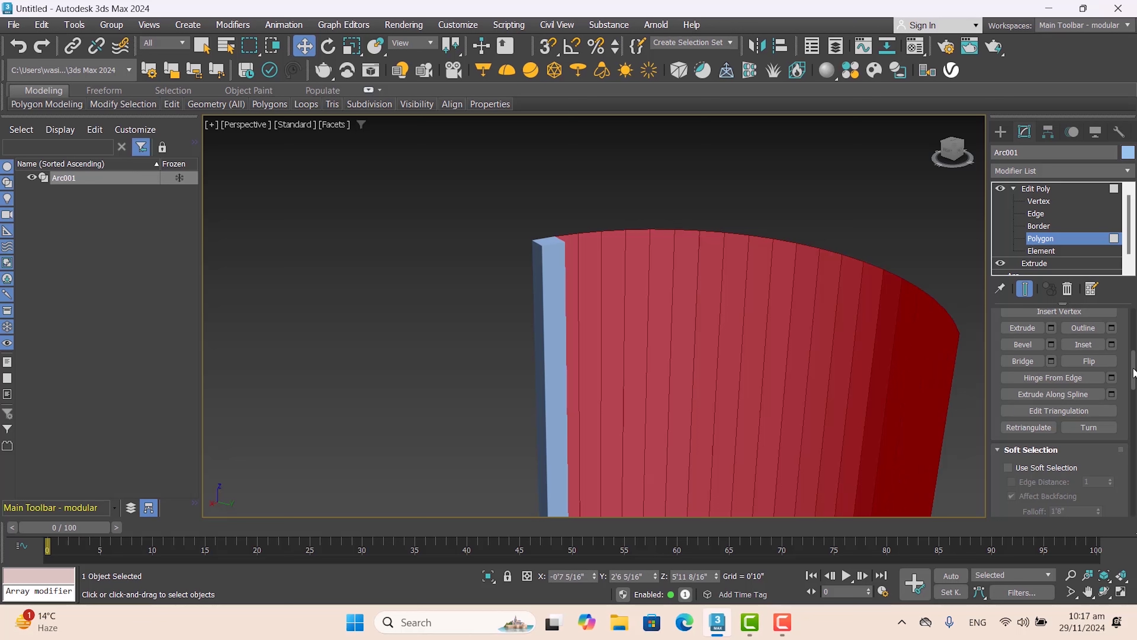
pyautogui.click(1052, 327)
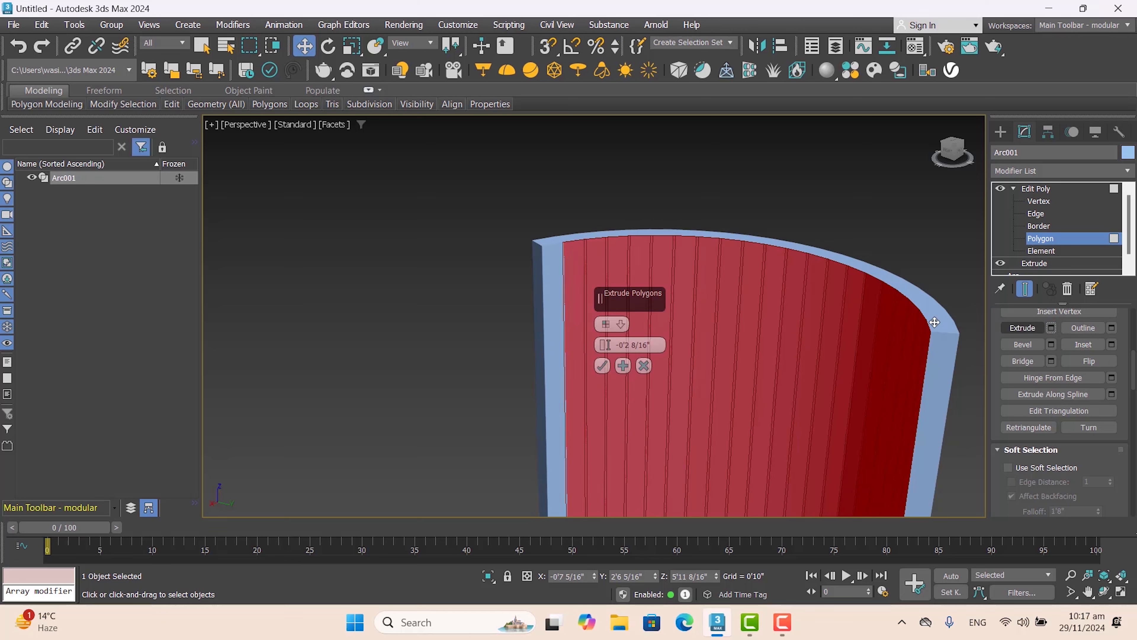
pyautogui.click(602, 366)
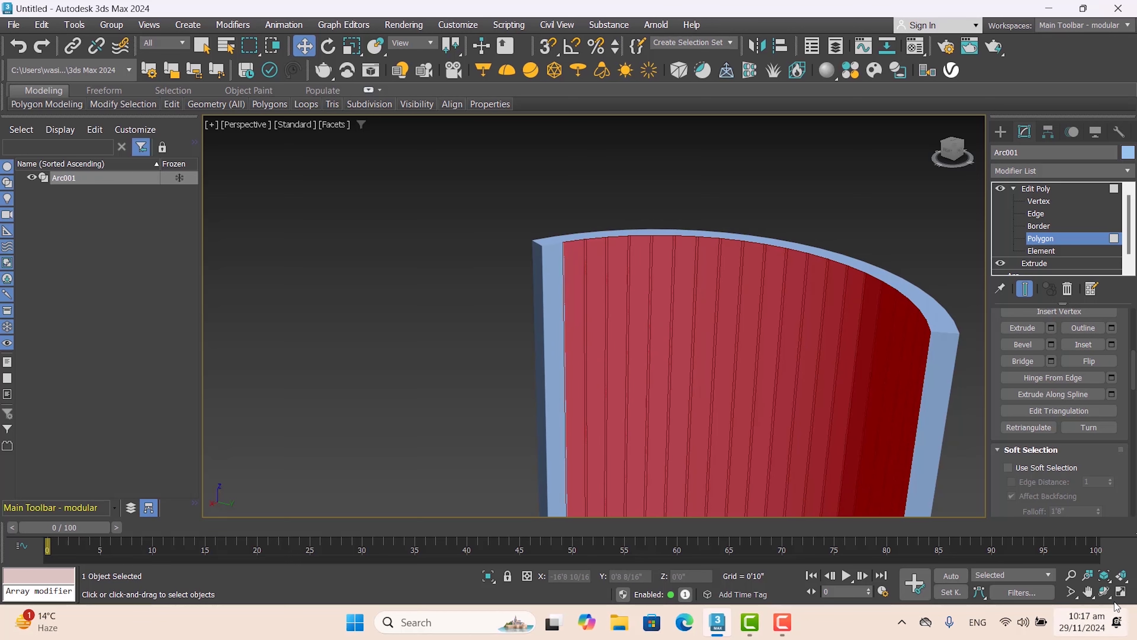
pyautogui.scroll(-4, 660, 375)
pyautogui.moveTo(642, 379); pyautogui.dragTo(815, 392)
pyautogui.moveTo(815, 392); pyautogui.dragTo(708, 359, button='middle')
pyautogui.scroll(5, 708, 359)
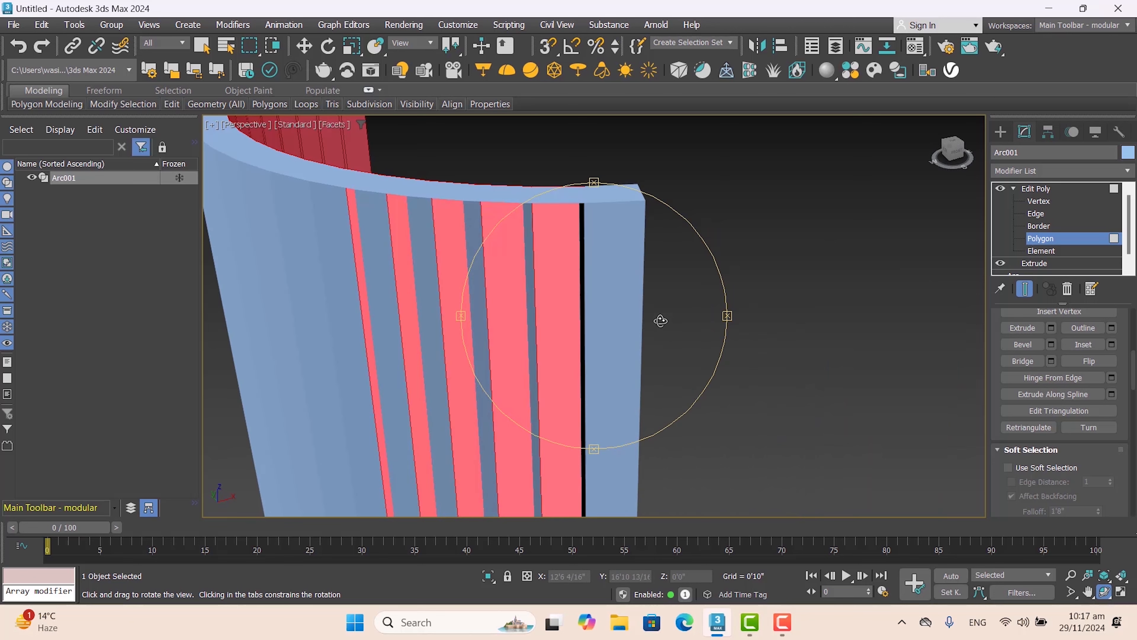
# Step: Select the upper and lower edges of the wall segment beside the narrow gap next to the end strip, at the Edge sub-object level
pyautogui.click(304, 46)
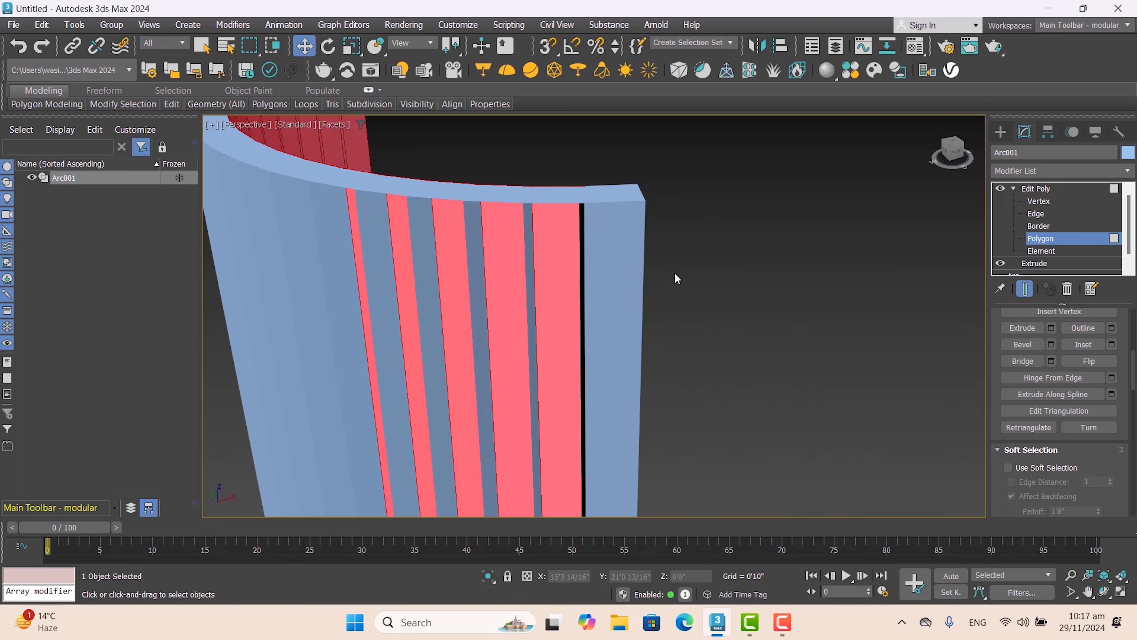
pyautogui.click(565, 210)
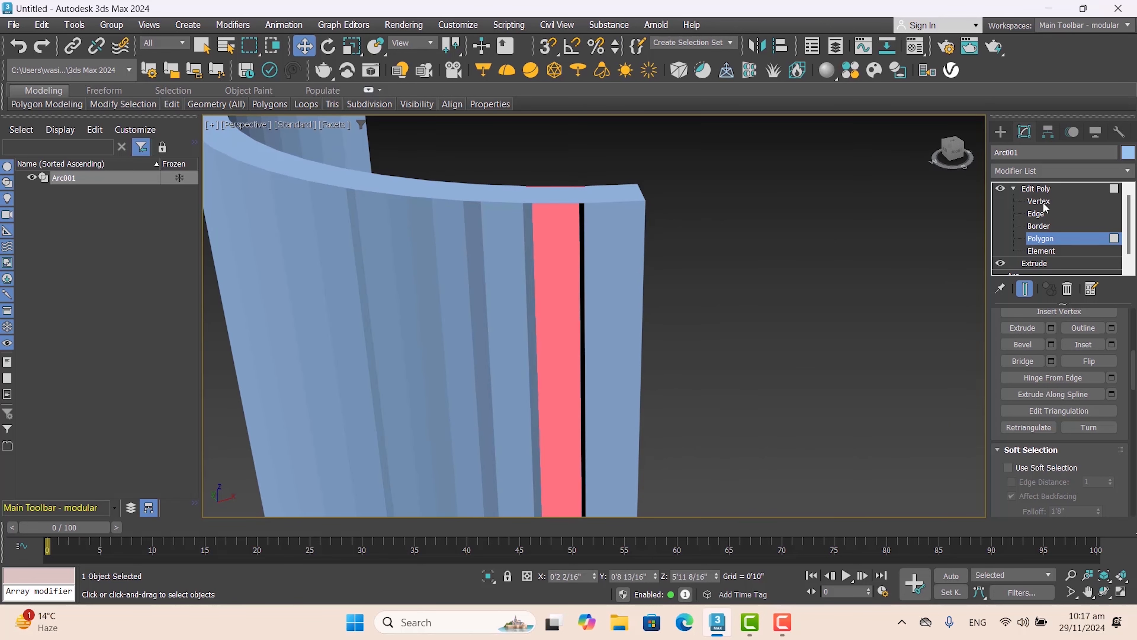
pyautogui.click(1037, 214)
pyautogui.click(600, 193)
pyautogui.scroll(-5, 625, 223)
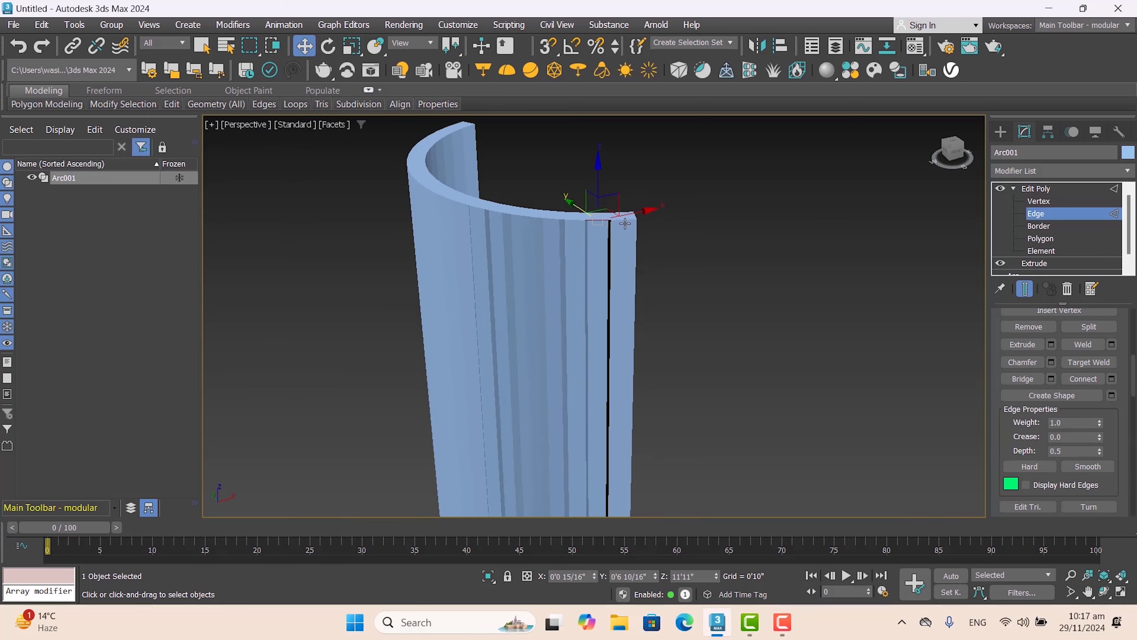
pyautogui.scroll(-4, 624, 223)
pyautogui.scroll(3, 624, 383)
pyautogui.scroll(-4, 625, 394)
pyautogui.scroll(4, 616, 398)
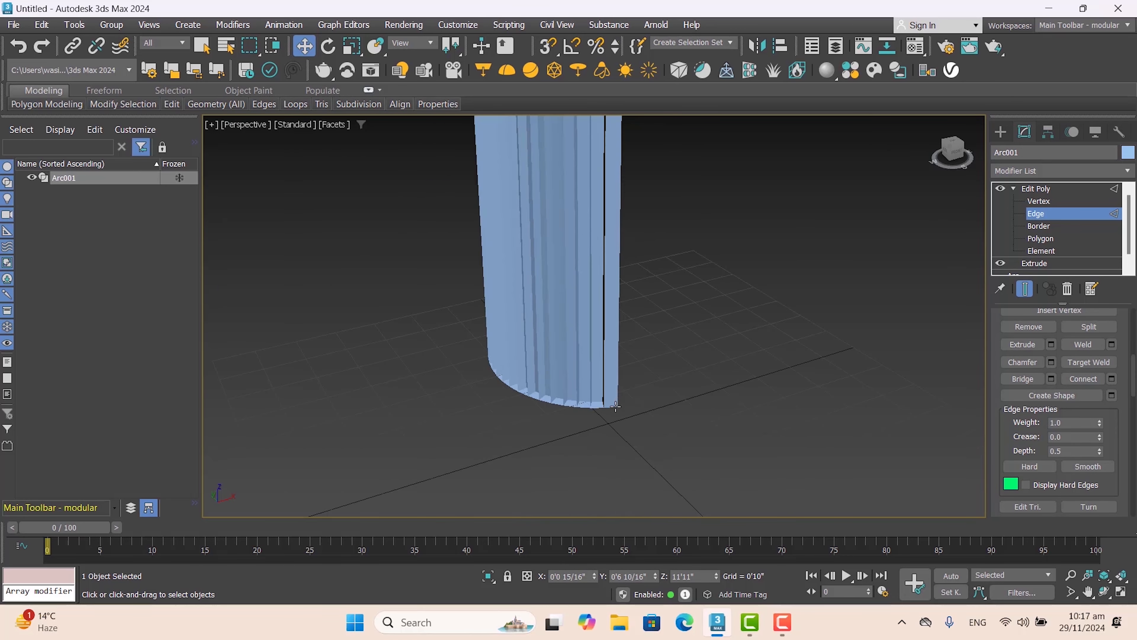
pyautogui.scroll(2, 613, 404)
pyautogui.click(589, 390)
pyautogui.scroll(-5, 631, 301)
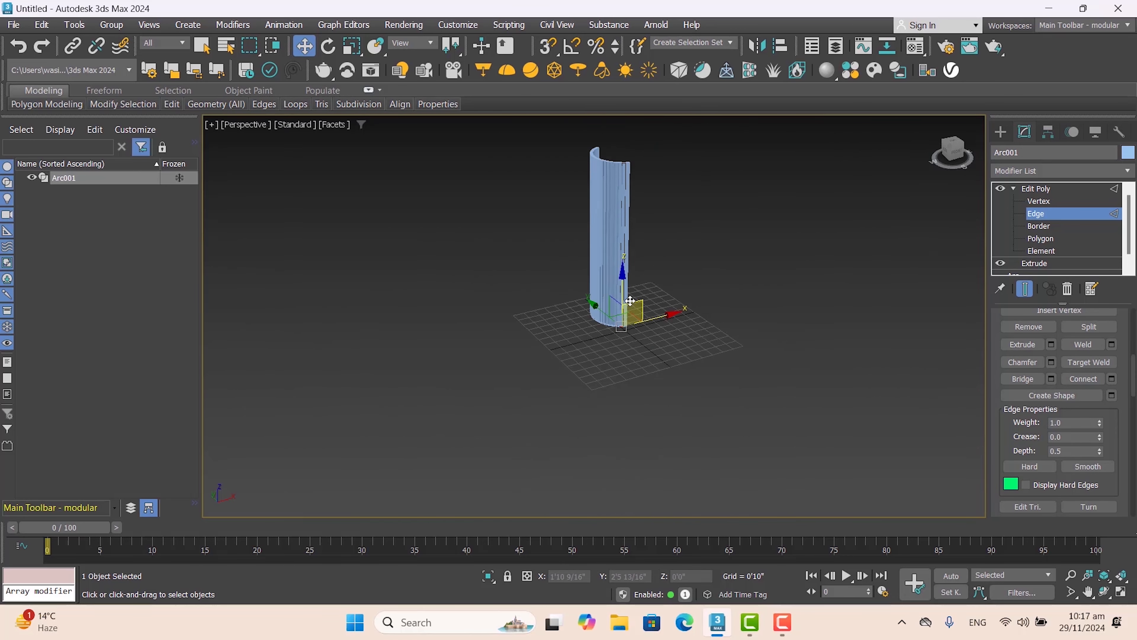
pyautogui.scroll(6, 630, 301)
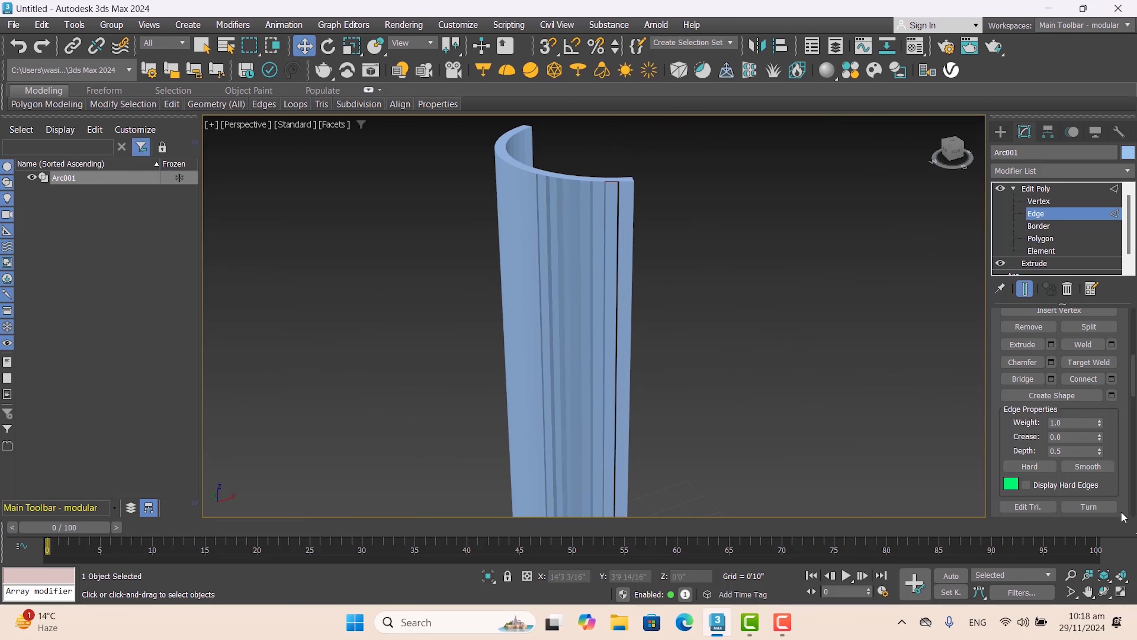
# Step: Bridge the selected upper and lower edges beside the end strip with 22 segments to close the narrow gap
pyautogui.click(1051, 379)
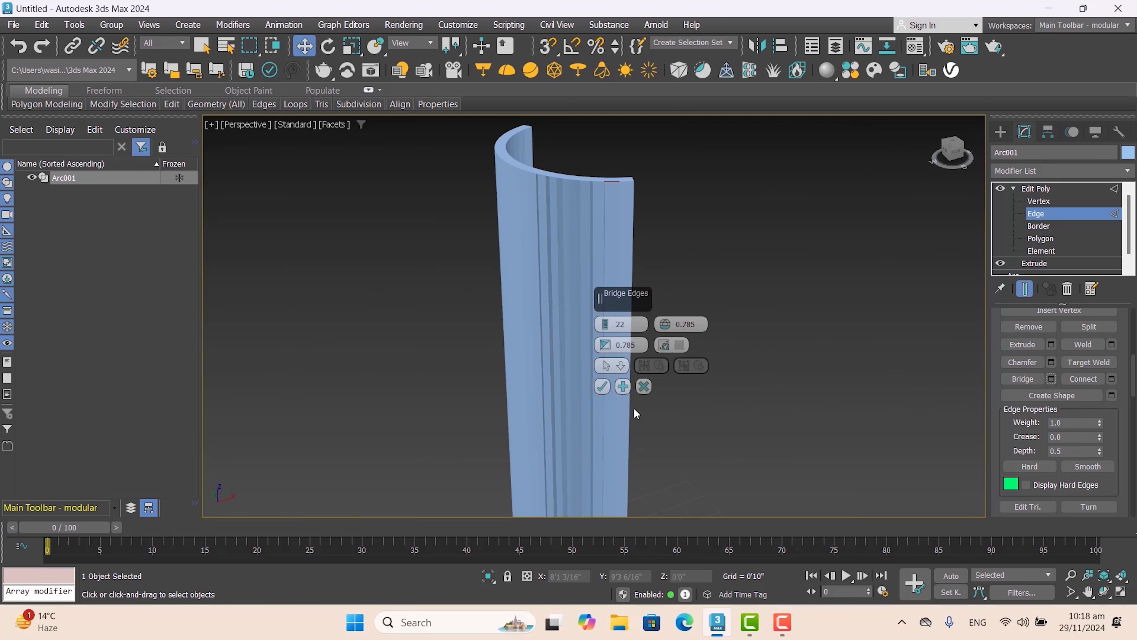
pyautogui.click(602, 386)
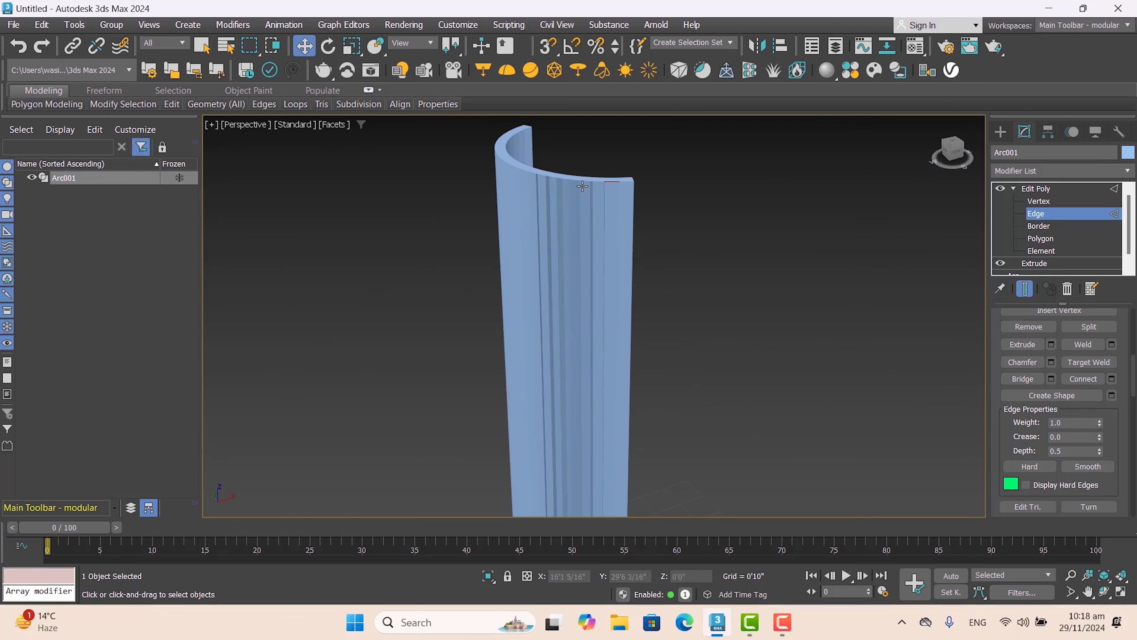
# Step: Select the upper and lower edges of the next wall segment along the curved wall and bridge them with 22 segments
pyautogui.click(597, 183)
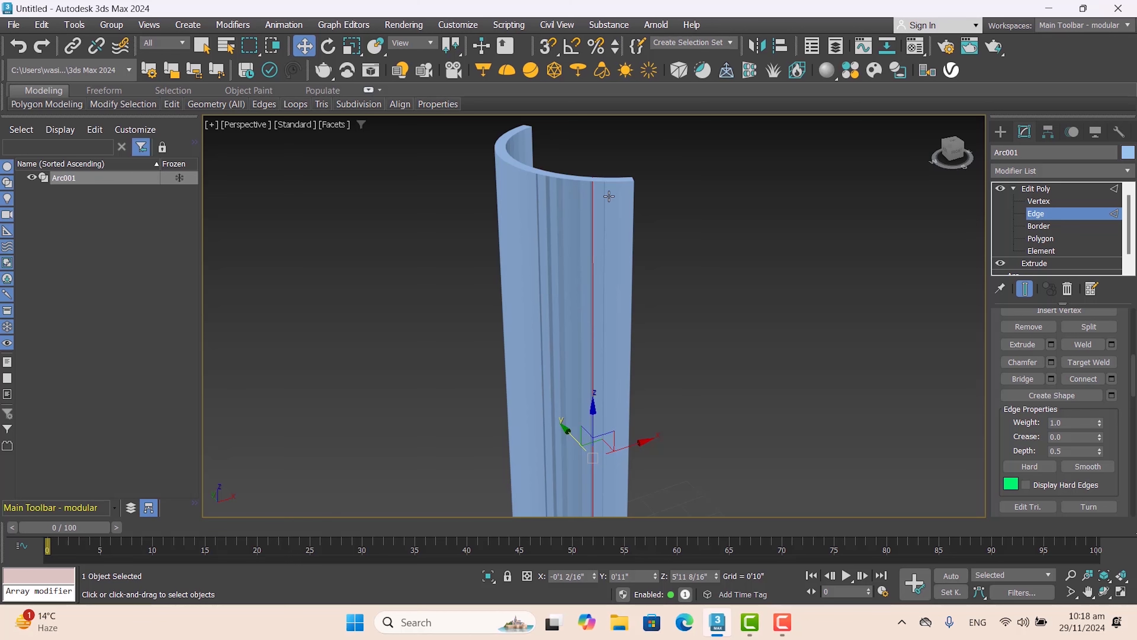
pyautogui.scroll(4, 627, 185)
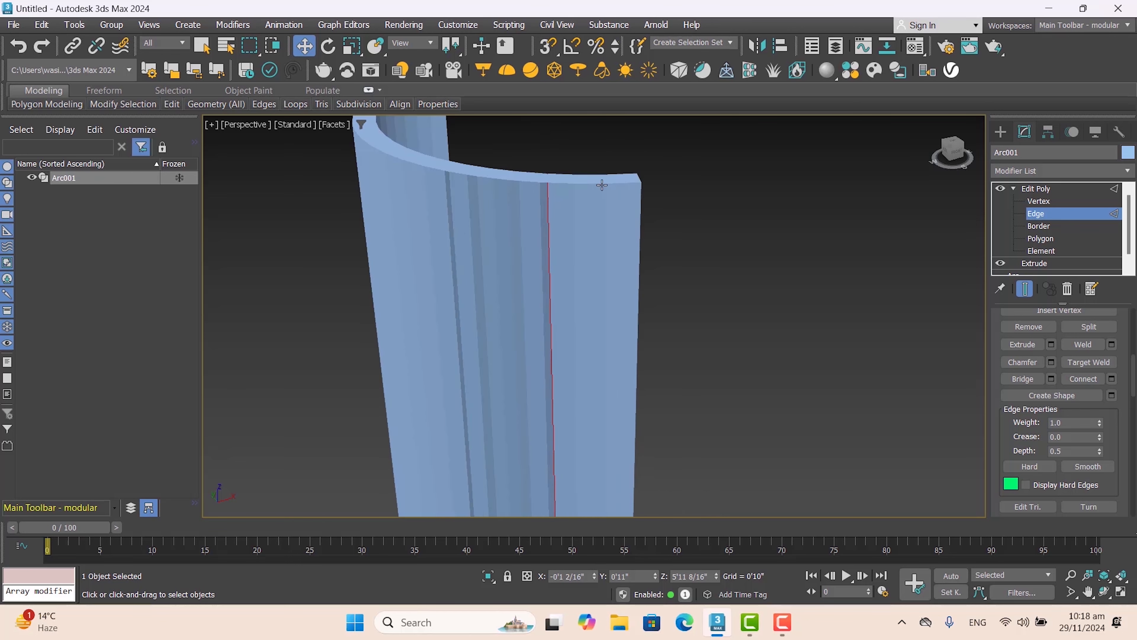
pyautogui.click(539, 185)
pyautogui.click(554, 187)
pyautogui.scroll(4, 554, 182)
pyautogui.click(557, 183)
pyautogui.scroll(-8, 576, 190)
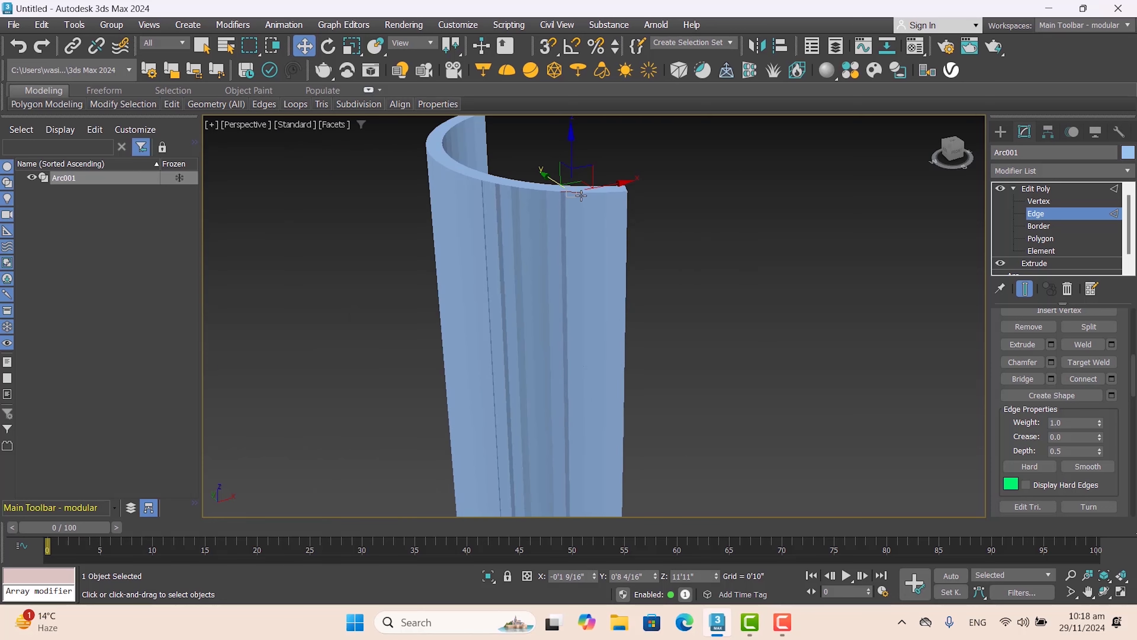
pyautogui.scroll(6, 592, 381)
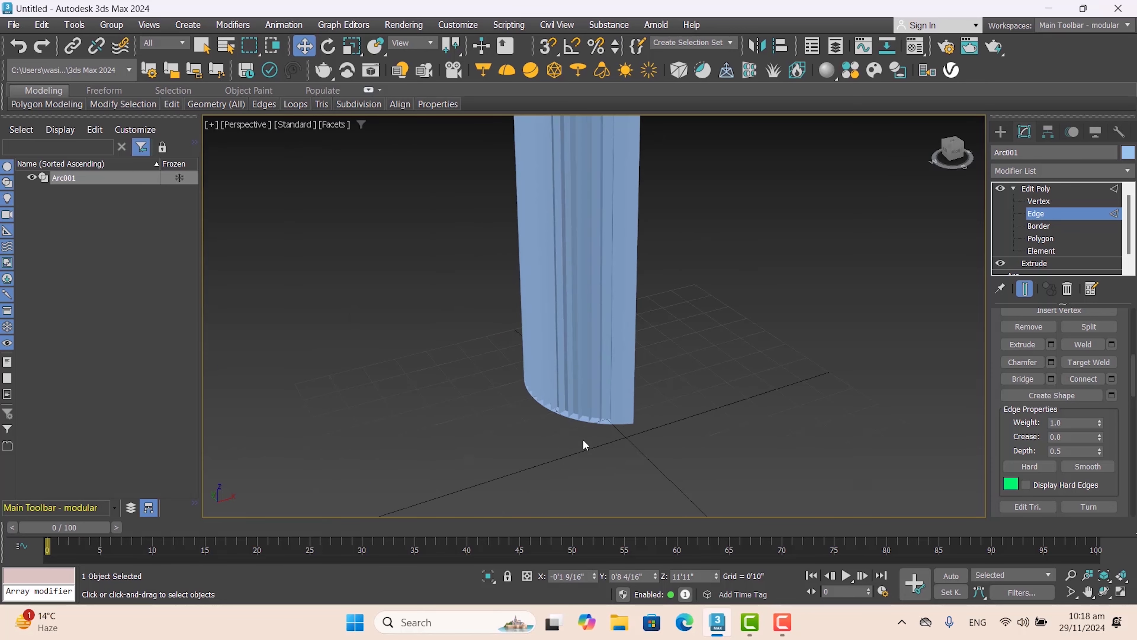
pyautogui.click(622, 408)
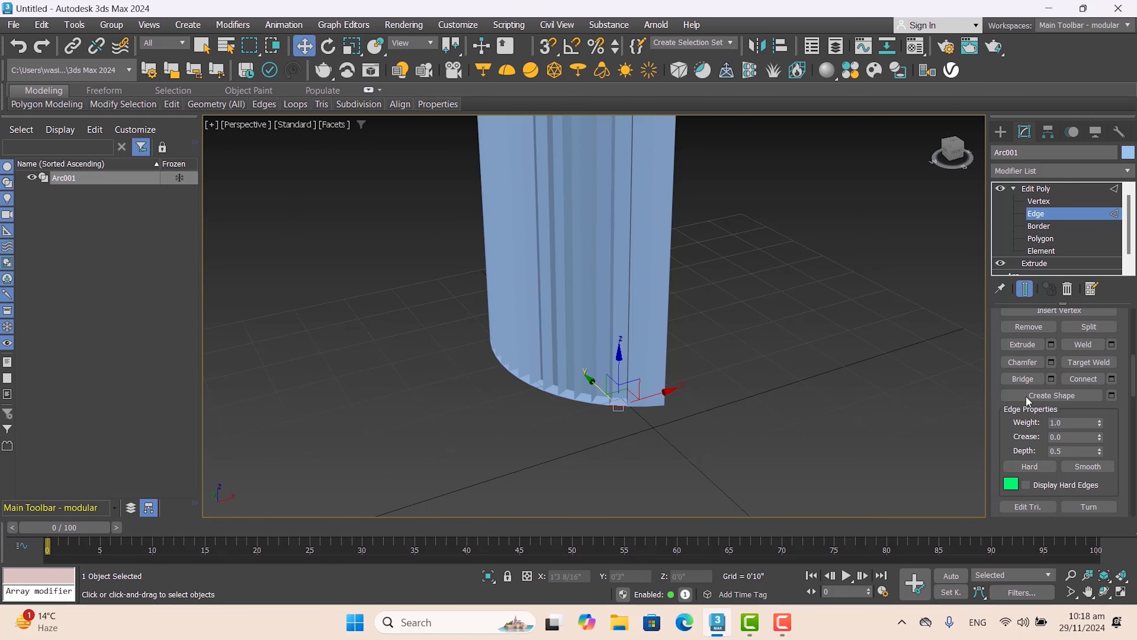
pyautogui.click(1052, 380)
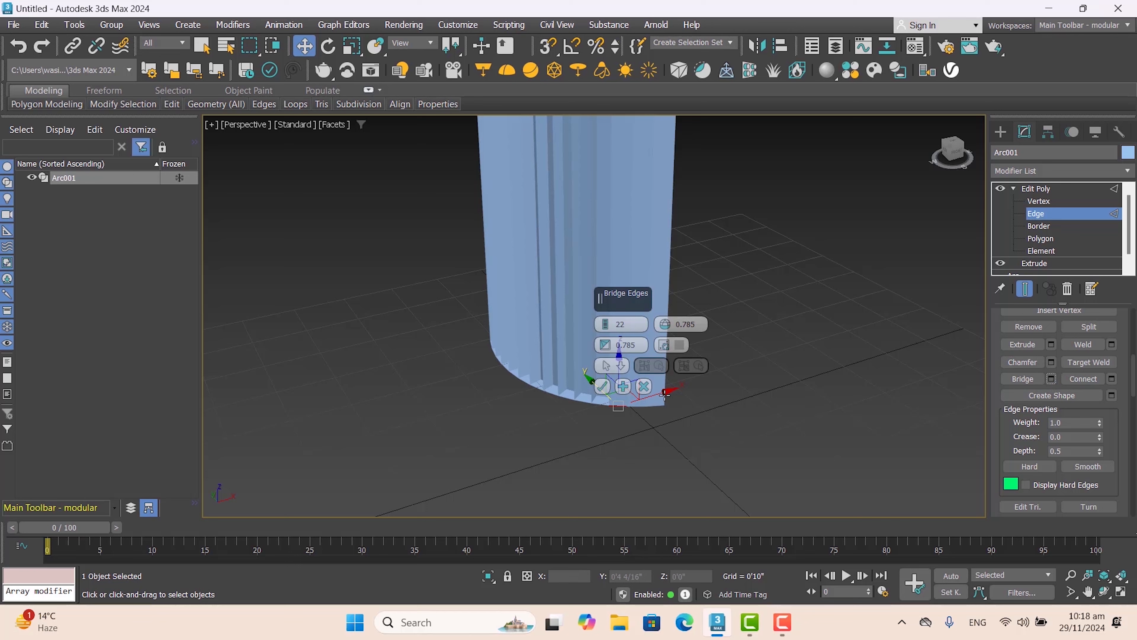
pyautogui.click(603, 386)
# Step: Select the upper edge of the wall segment at the next open gap, nearest the already closed part of the wall
pyautogui.scroll(-4, 582, 236)
pyautogui.moveTo(586, 234); pyautogui.dragTo(565, 343, button='middle')
pyautogui.scroll(5, 577, 198)
pyautogui.scroll(-3, 561, 247)
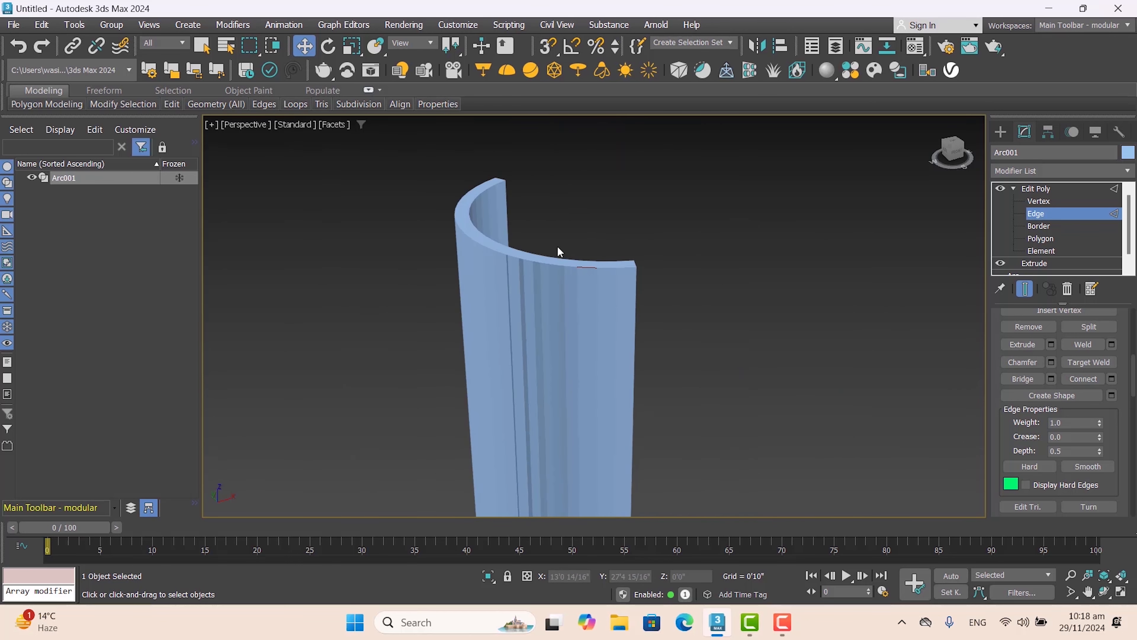
pyautogui.scroll(2, 557, 269)
pyautogui.click(562, 291)
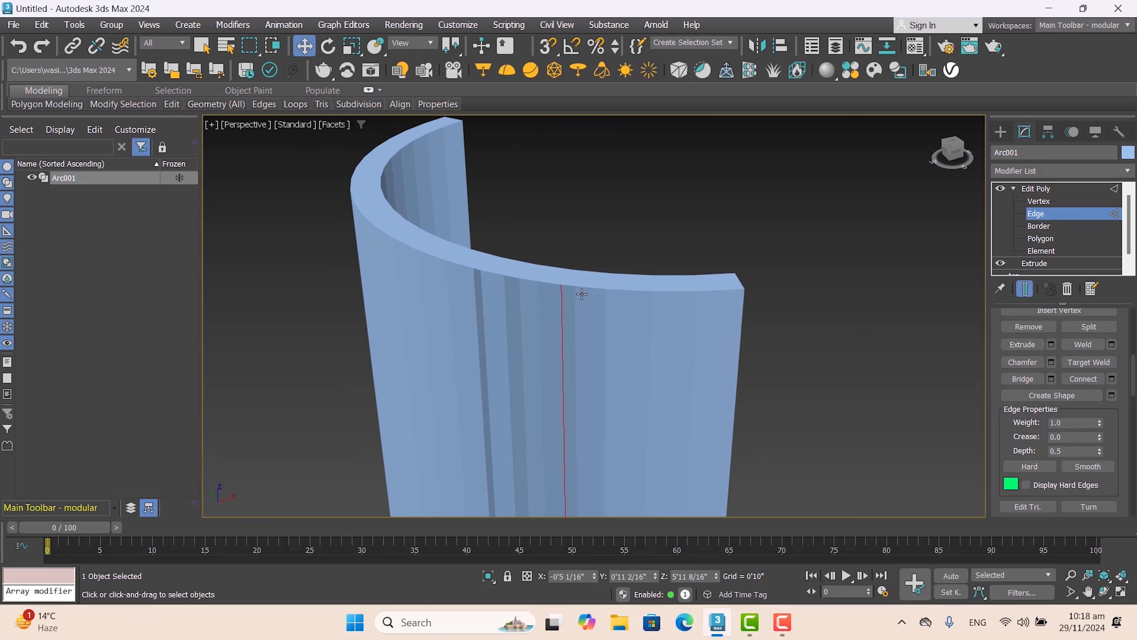
pyautogui.click(1104, 592)
pyautogui.moveTo(573, 404); pyautogui.dragTo(556, 336)
pyautogui.click(304, 46)
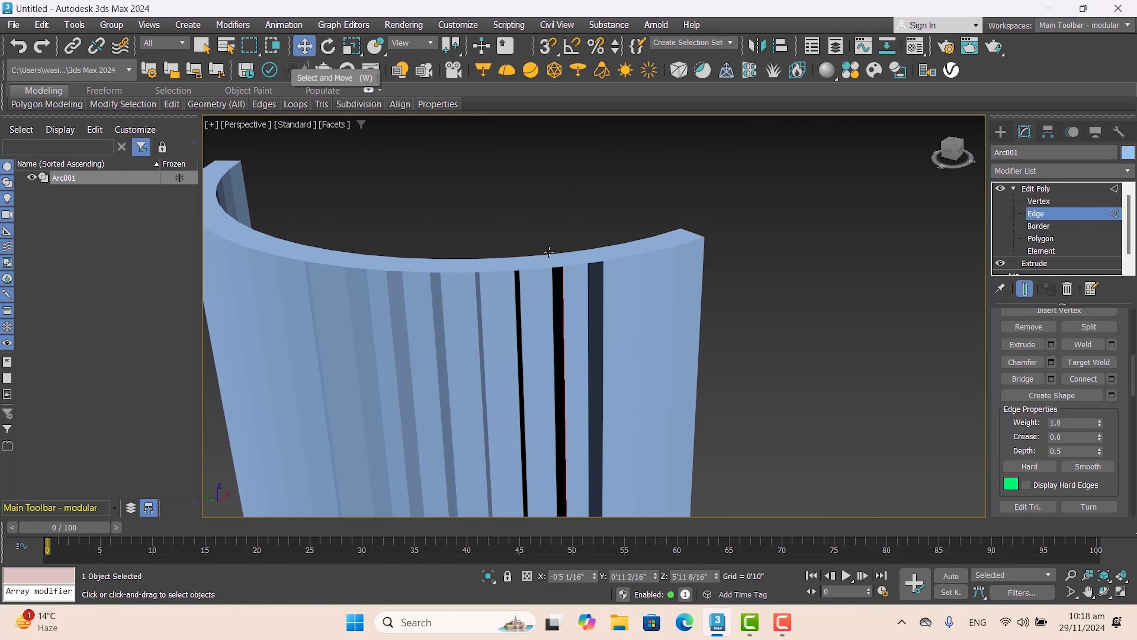
pyautogui.click(577, 266)
# Step: Add the matching lower edge of the same wall segment to the selection and bridge the two edges with 22 segments
pyautogui.scroll(-3, 577, 266)
pyautogui.moveTo(593, 255); pyautogui.dragTo(585, 189, button='middle')
pyautogui.scroll(-2, 593, 240)
pyautogui.moveTo(620, 325); pyautogui.dragTo(619, 167, button='middle')
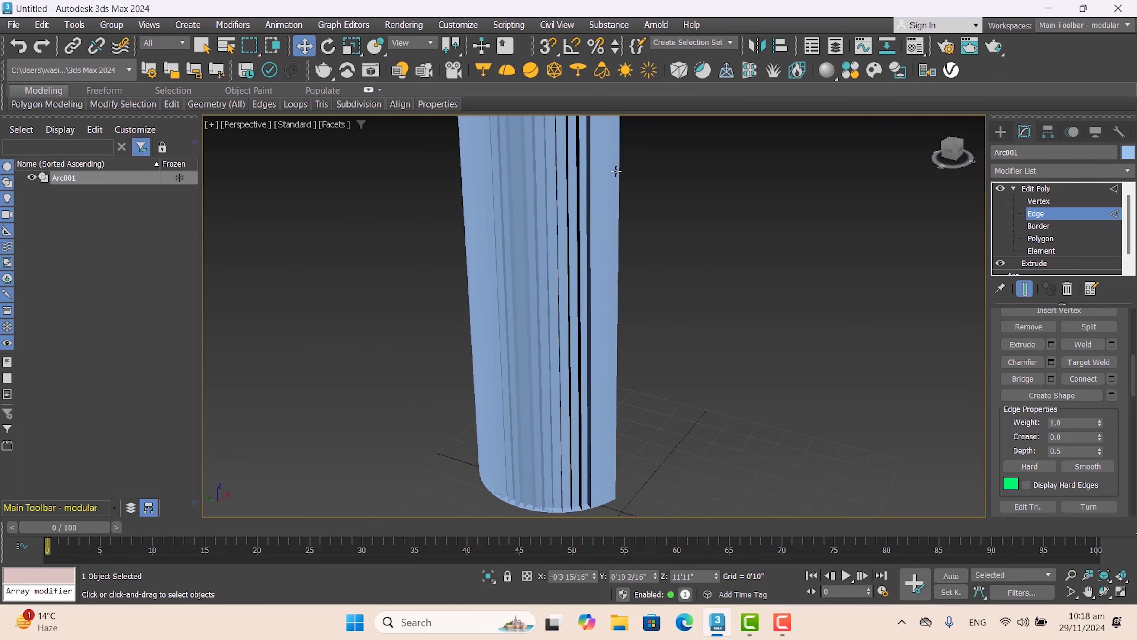
pyautogui.click(585, 506)
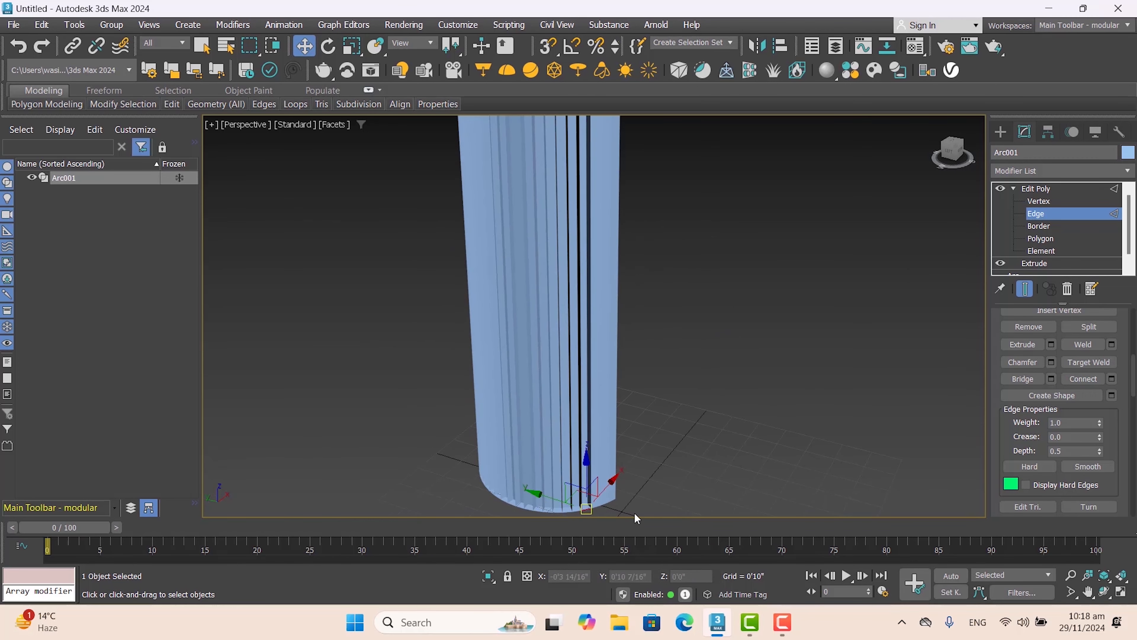
pyautogui.click(1051, 380)
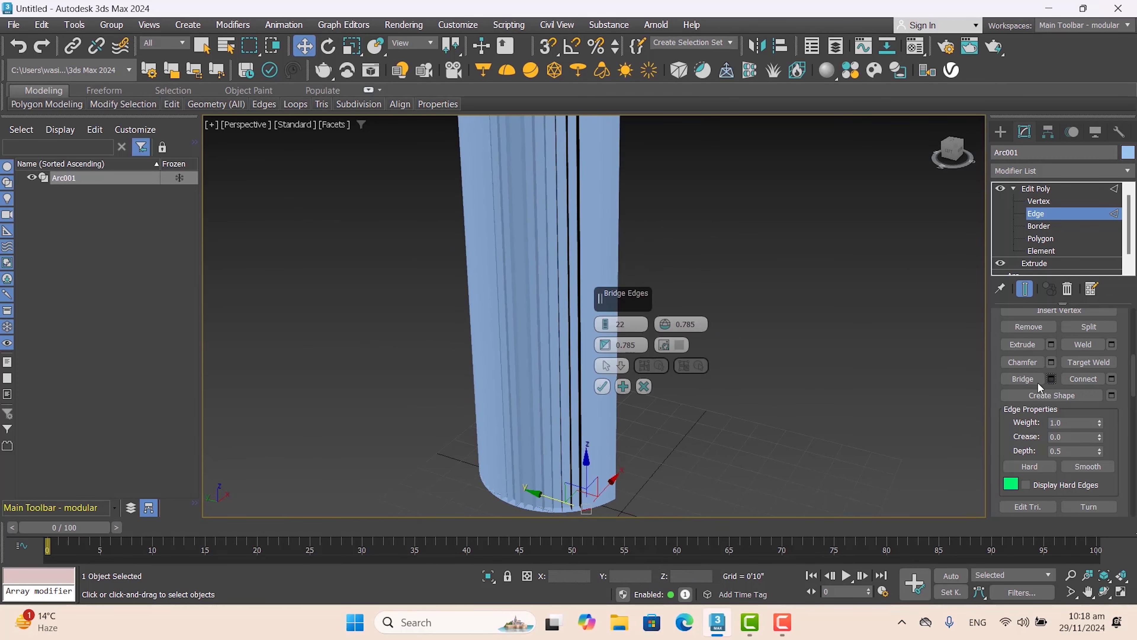
pyautogui.click(603, 386)
# Step: Close the next open gap by selecting its upper and lower edges and bridging them with 22 segments
pyautogui.moveTo(559, 311); pyautogui.dragTo(582, 470, button='middle')
pyautogui.scroll(-3, 602, 236)
pyautogui.click(606, 282)
pyautogui.scroll(5, 604, 290)
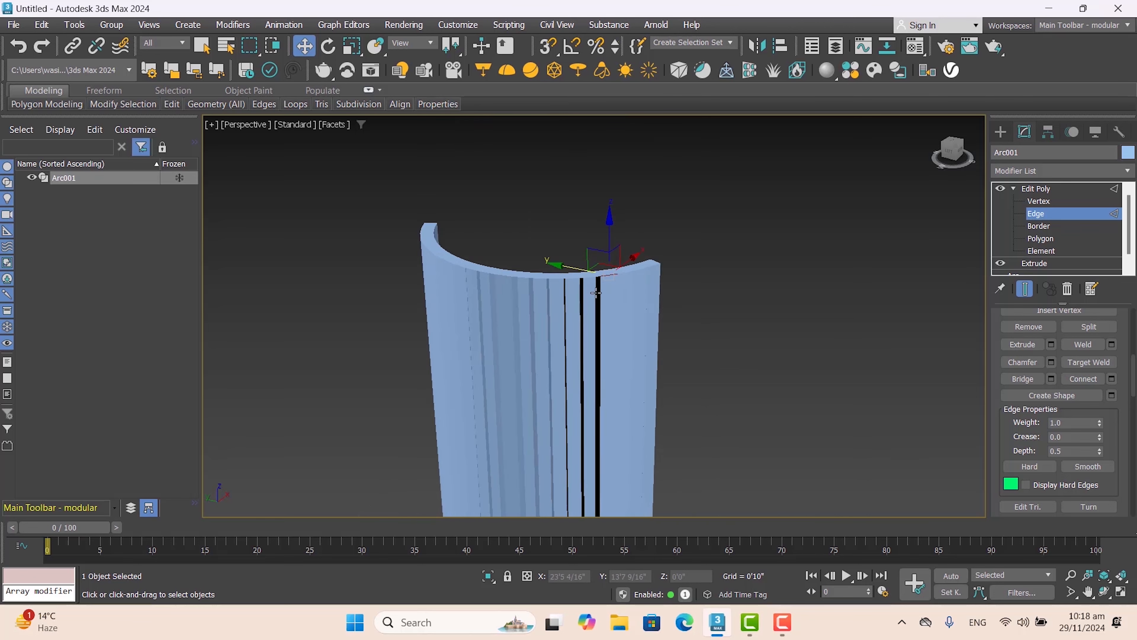
pyautogui.scroll(3, 596, 293)
pyautogui.click(600, 269)
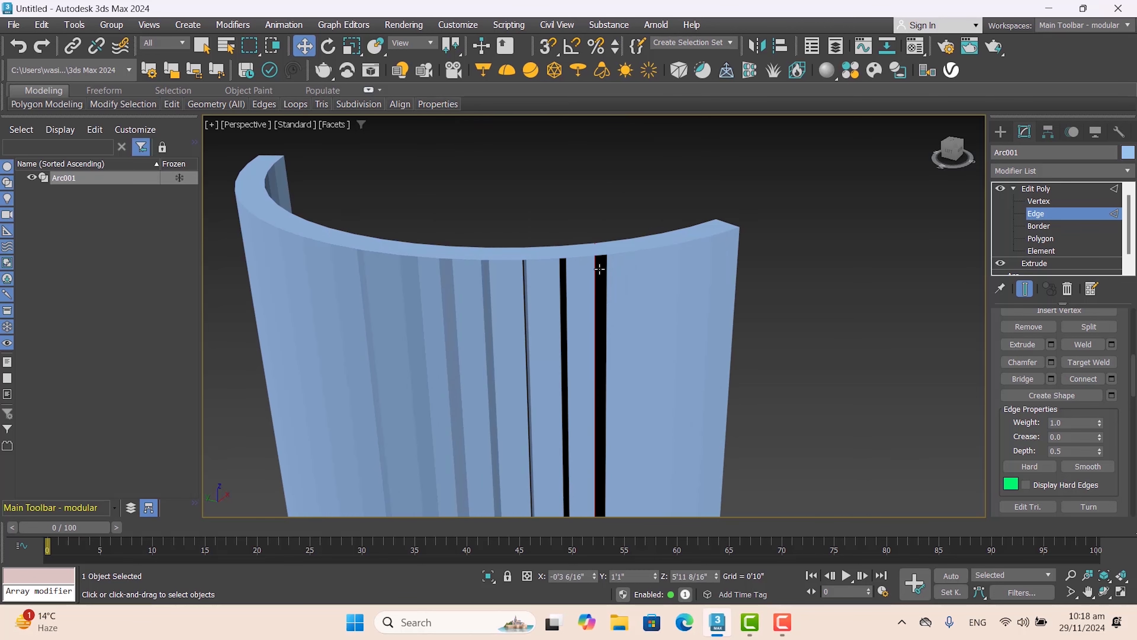
pyautogui.click(580, 257)
pyautogui.scroll(-8, 592, 274)
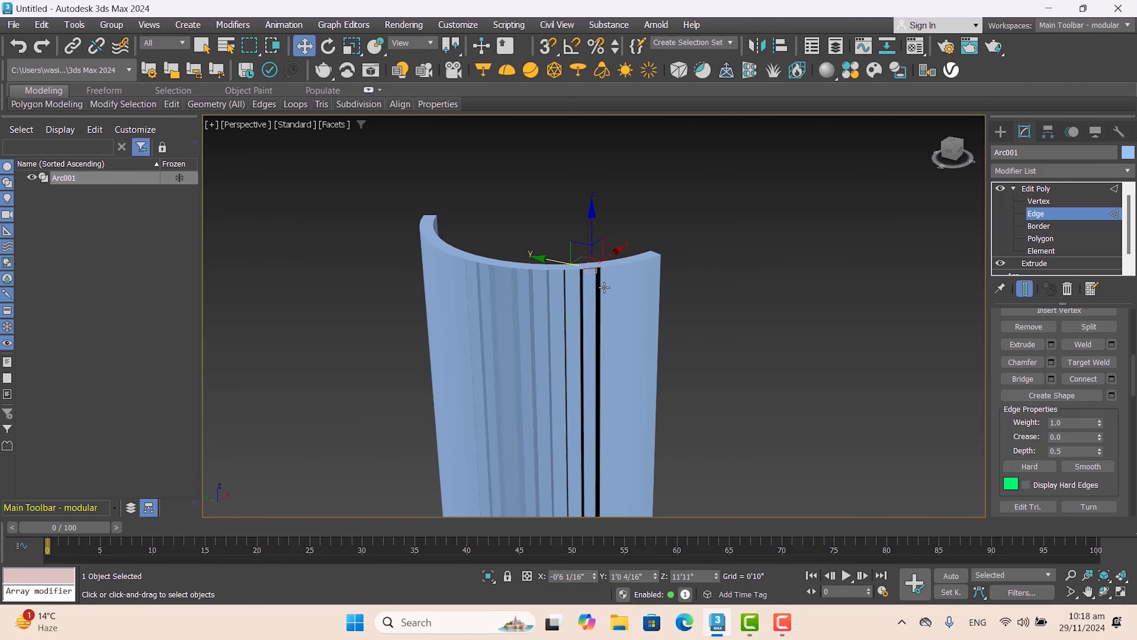
pyautogui.scroll(10, 582, 291)
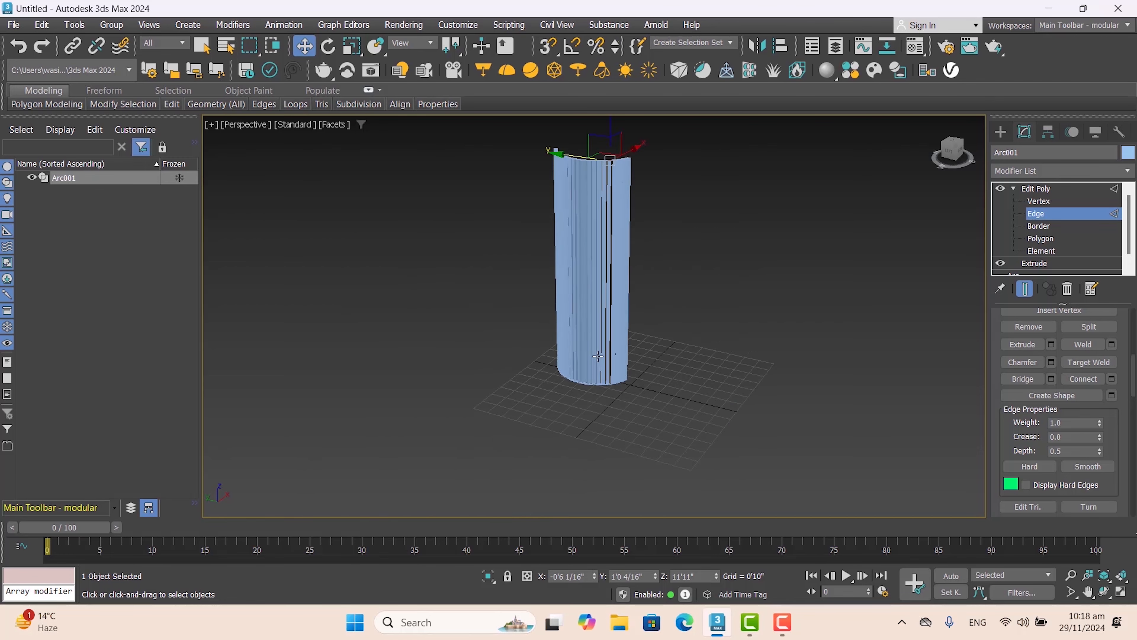
pyautogui.click(631, 430)
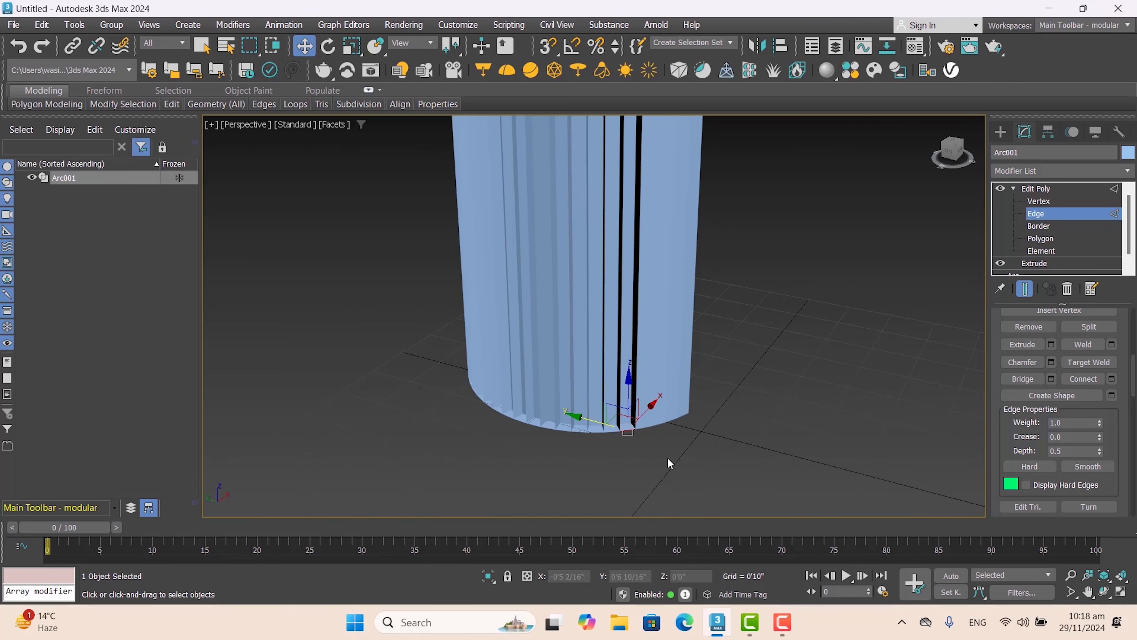
pyautogui.click(1051, 379)
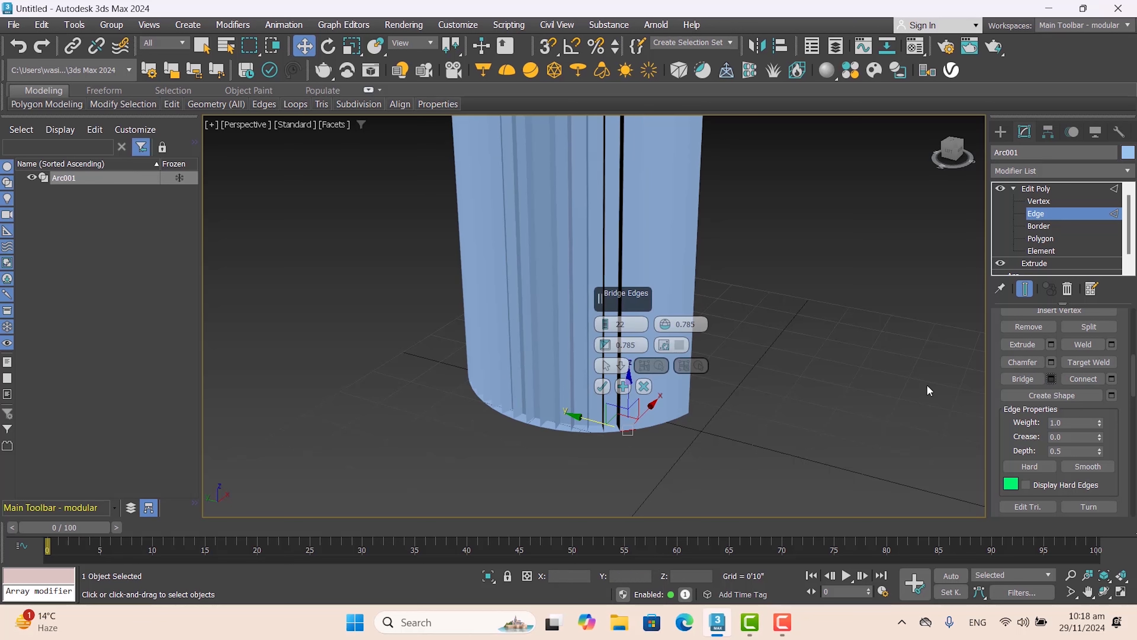
pyautogui.click(602, 386)
# Step: Select the upper edge spanning the widest remaining gap beside the newly closed wall segment
pyautogui.moveTo(592, 243); pyautogui.dragTo(609, 450, button='middle')
pyautogui.scroll(-3, 601, 305)
pyautogui.moveTo(597, 203); pyautogui.dragTo(597, 378, button='middle')
pyautogui.scroll(-3, 596, 312)
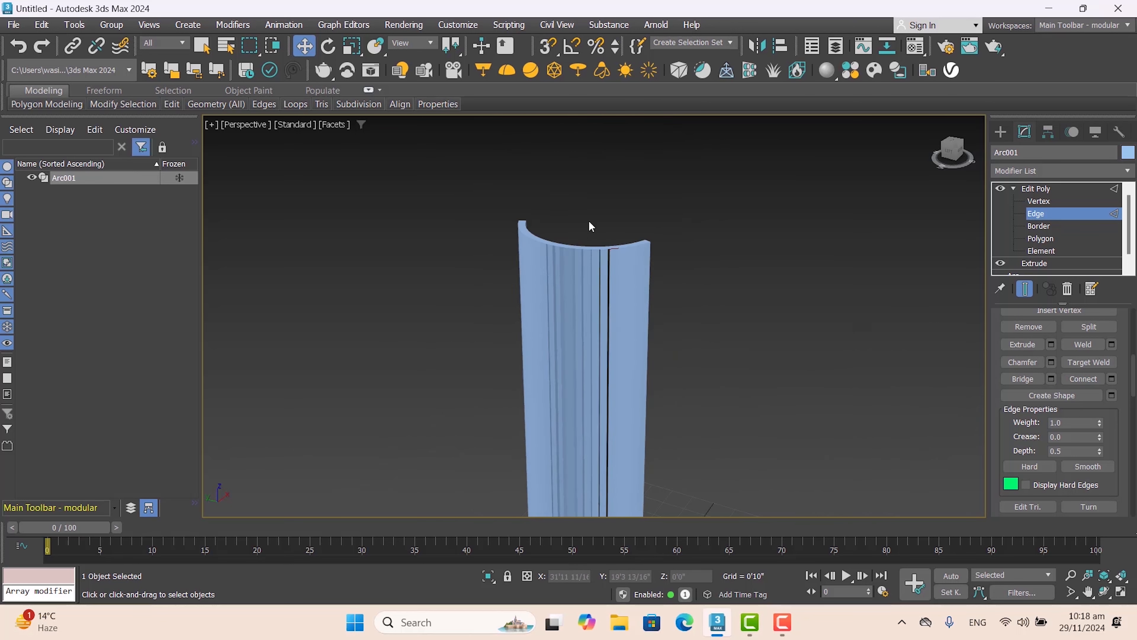
pyautogui.scroll(5, 589, 224)
pyautogui.scroll(2, 627, 327)
pyautogui.click(645, 313)
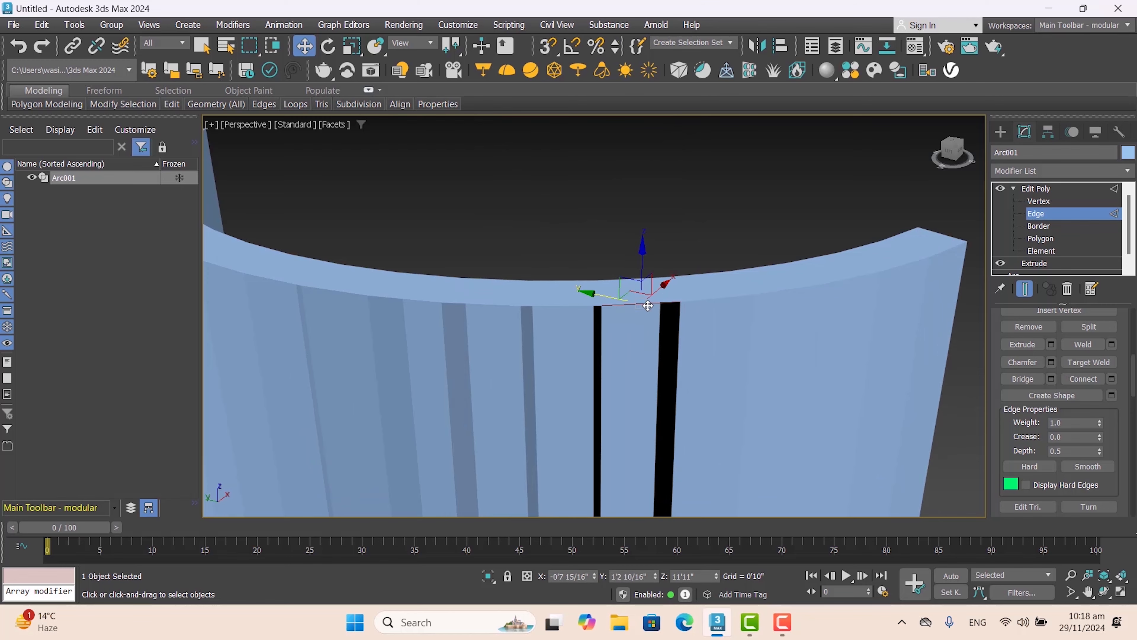
# Step: Add the lower edge of that same gap to the selection and bridge the pair using 22 segments
pyautogui.scroll(-2, 658, 315)
pyautogui.scroll(-5, 659, 314)
pyautogui.moveTo(630, 457); pyautogui.dragTo(647, 363, button='middle')
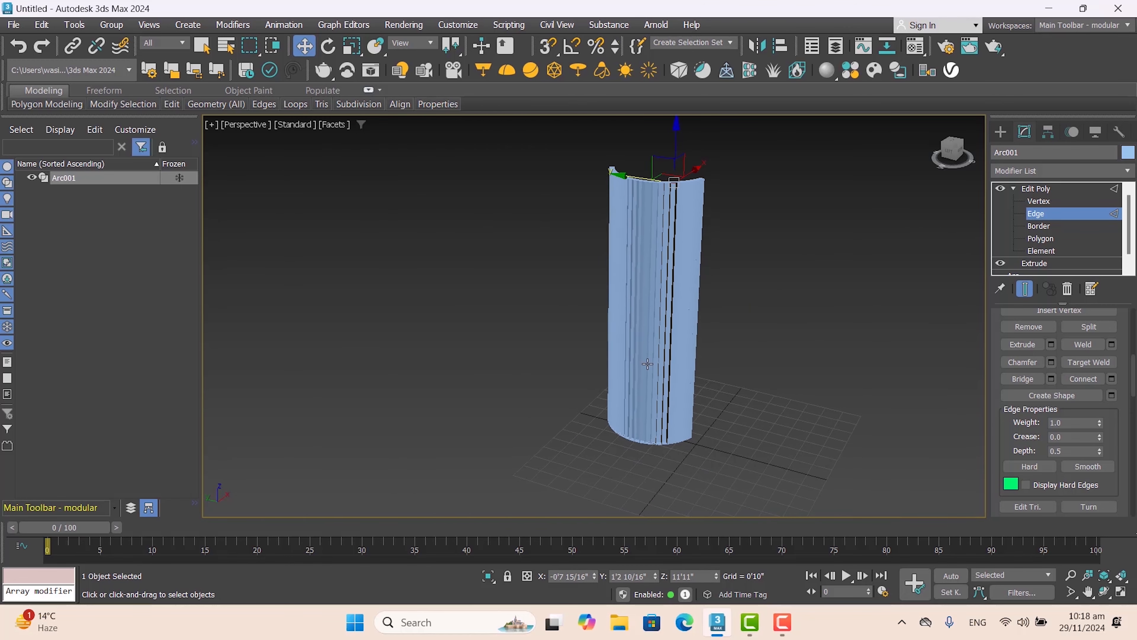
pyautogui.scroll(4, 675, 448)
pyautogui.scroll(2, 675, 447)
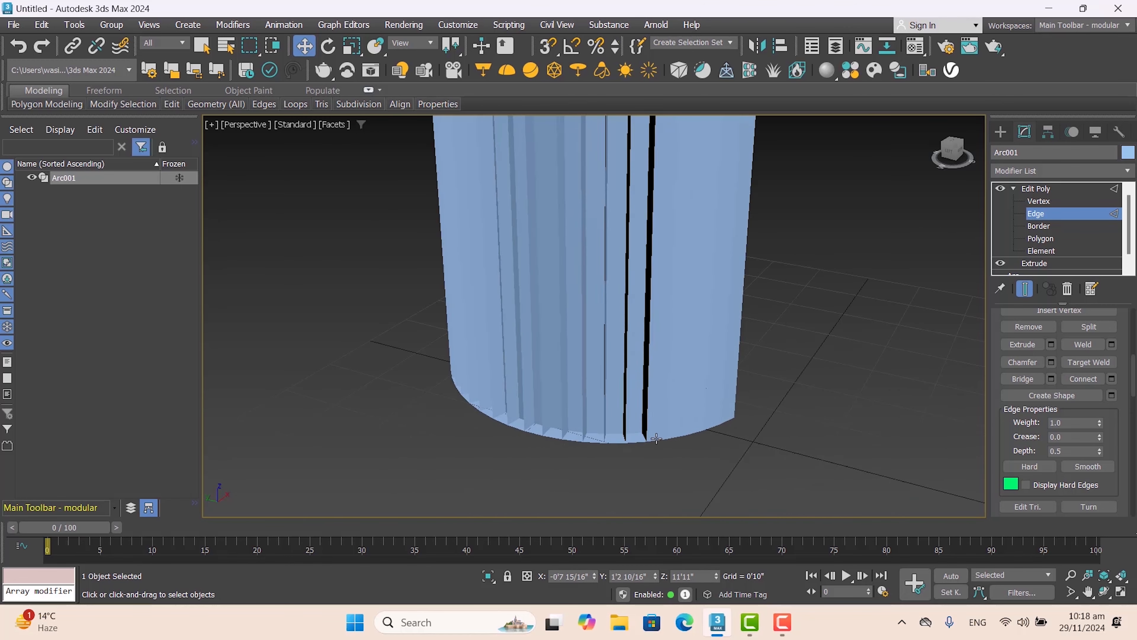
pyautogui.click(641, 442)
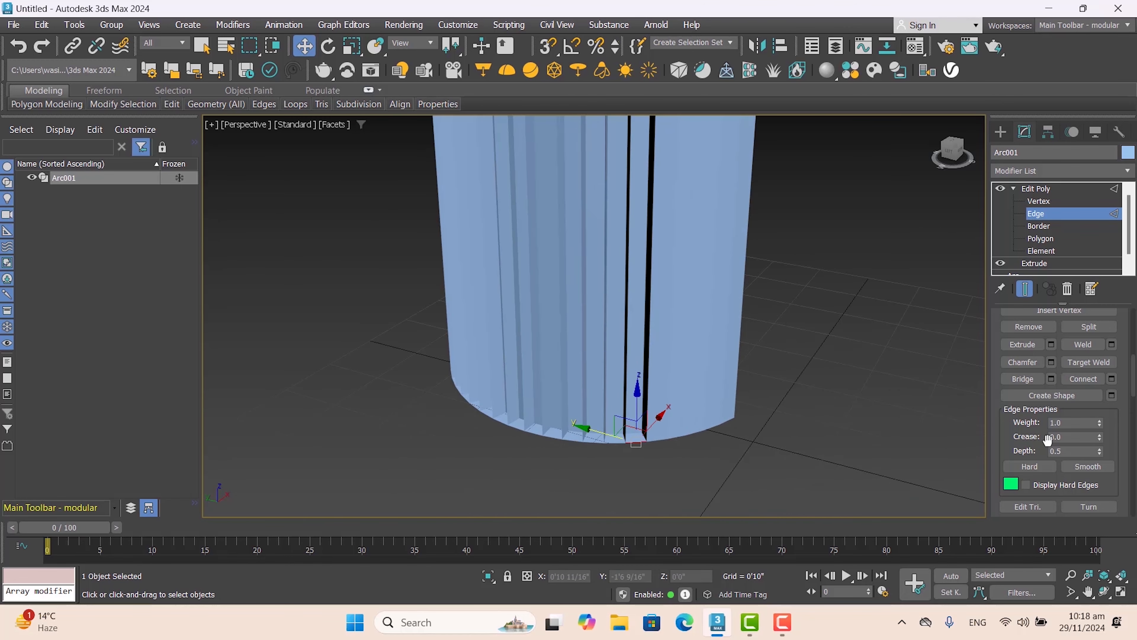
pyautogui.click(1052, 378)
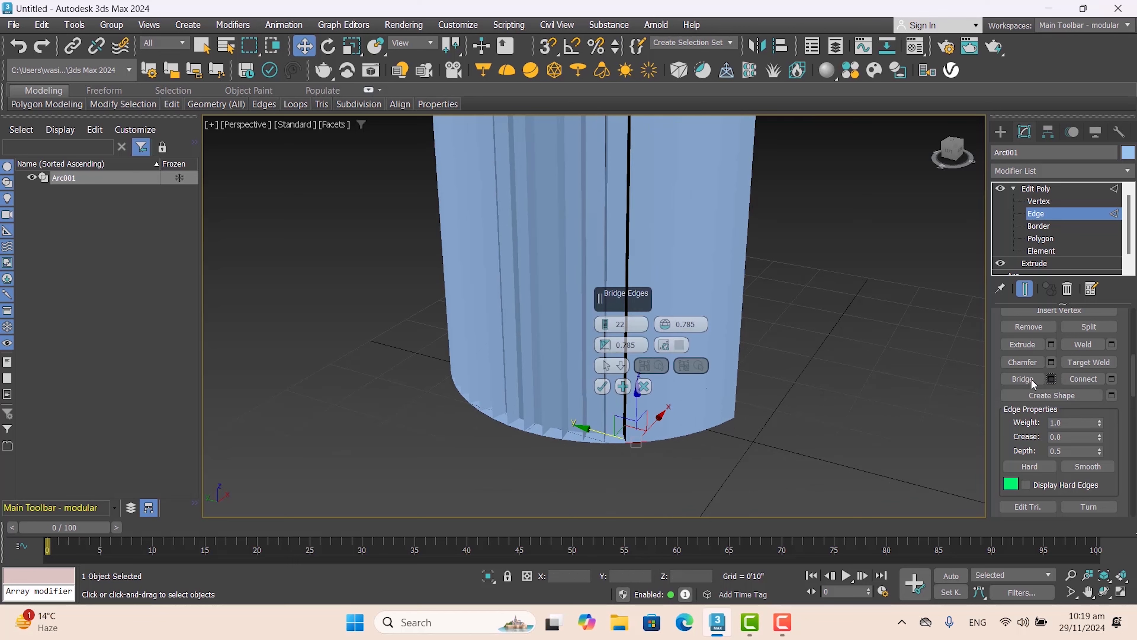
pyautogui.click(601, 386)
# Step: Leave the Edge sub-object level and delete the whole curved wall from the scene
pyautogui.scroll(-2, 609, 340)
pyautogui.moveTo(638, 271); pyautogui.dragTo(686, 420, button='middle')
pyautogui.moveTo(659, 291); pyautogui.dragTo(695, 403, button='middle')
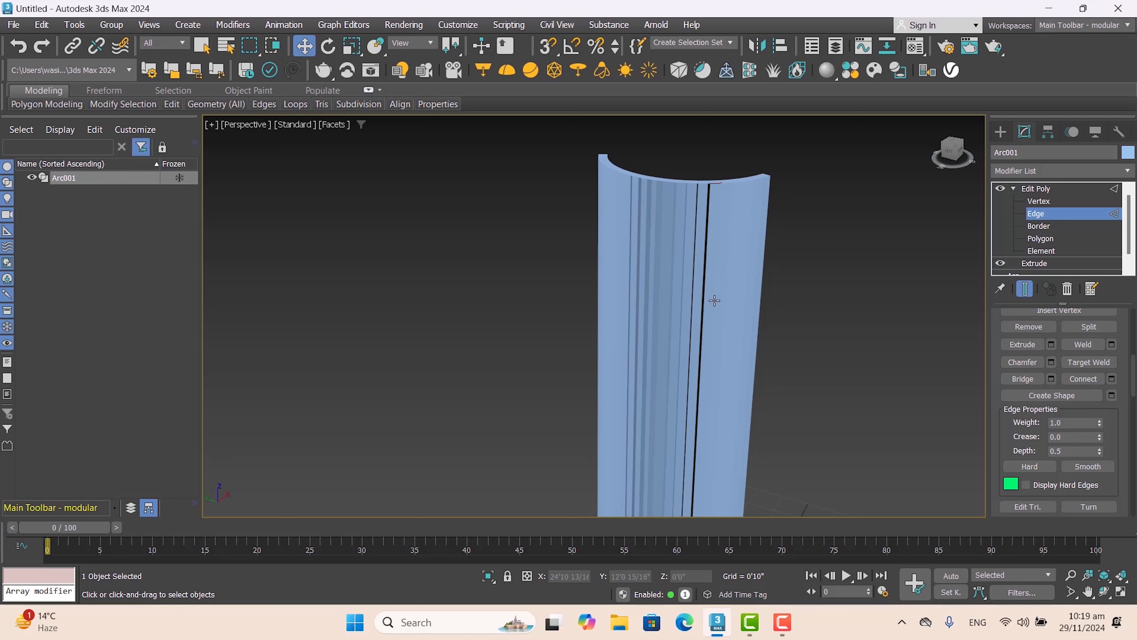
pyautogui.click(1003, 194)
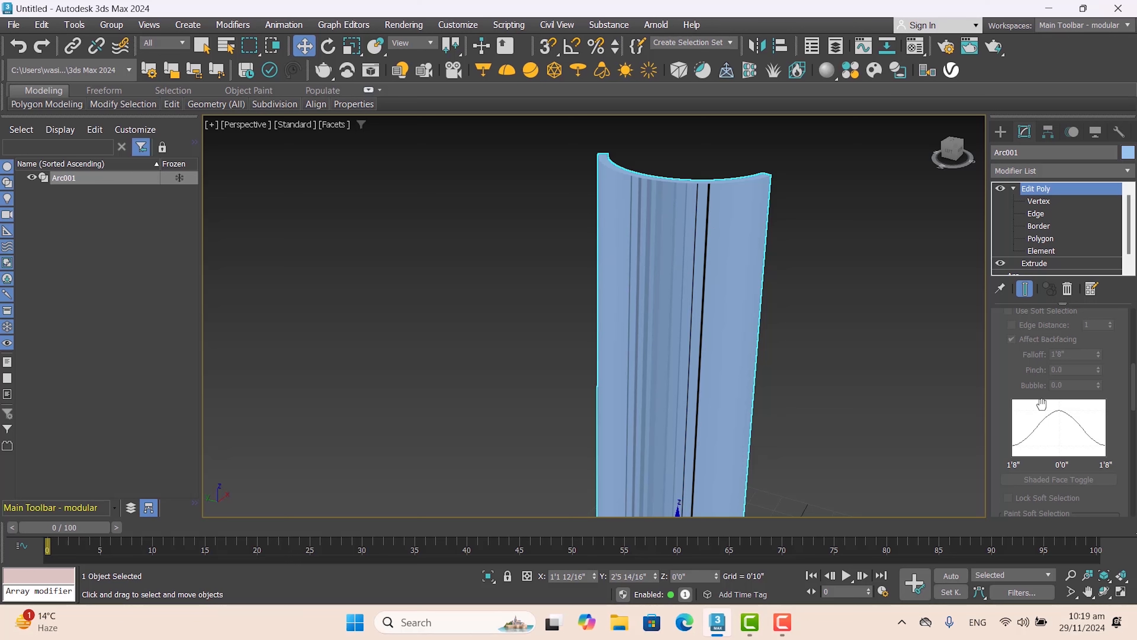
pyautogui.click(1001, 133)
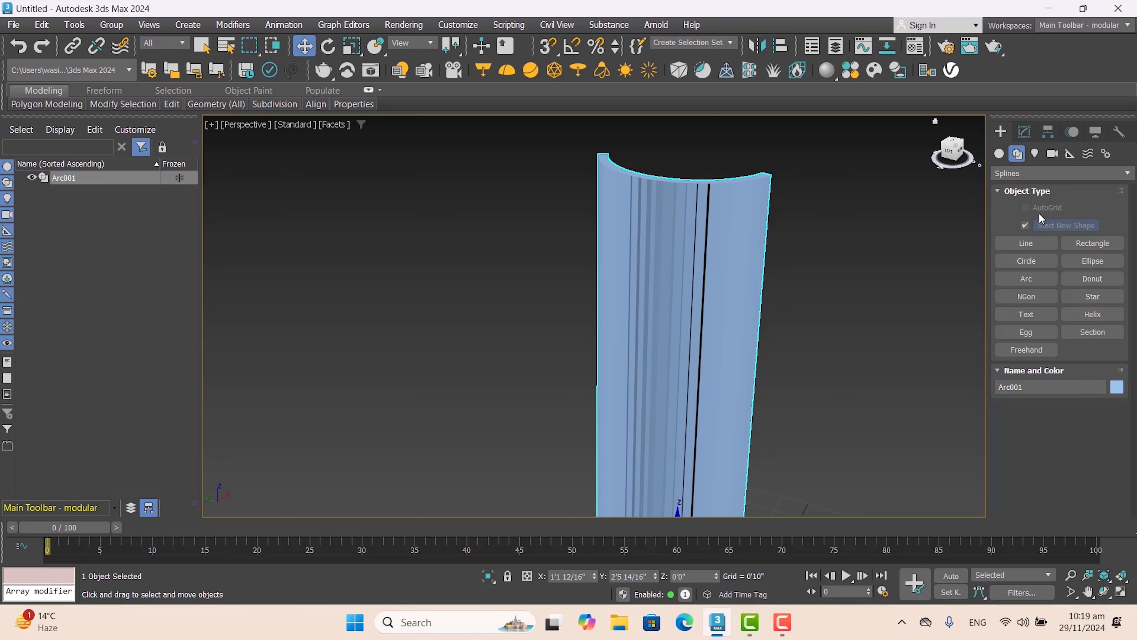
pyautogui.click(947, 353)
pyautogui.click(728, 311)
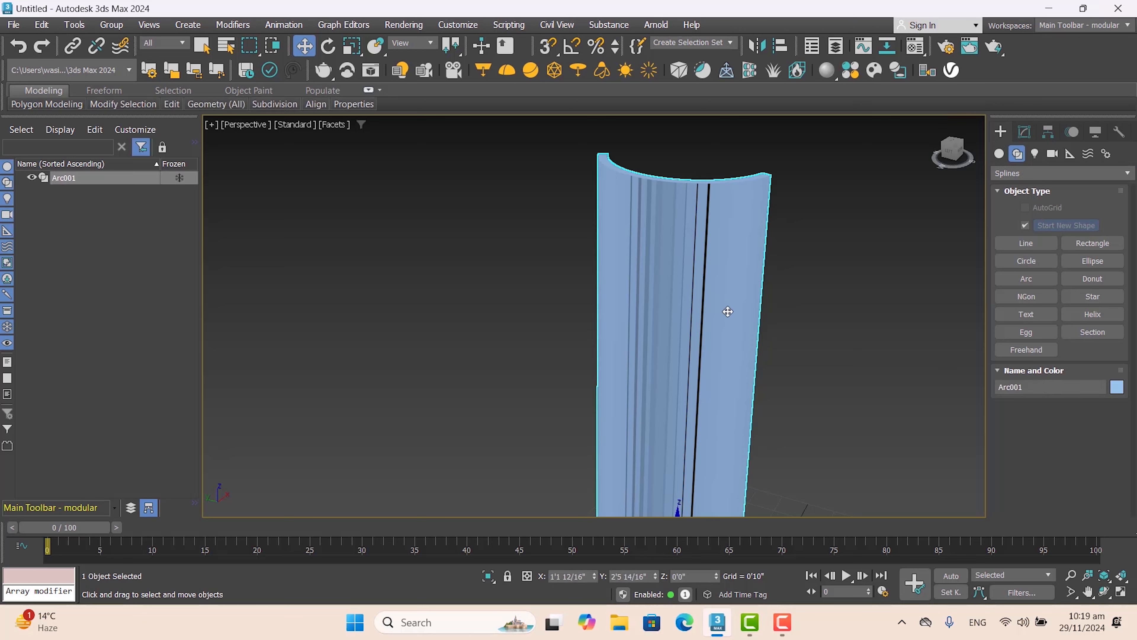
pyautogui.press('Delete')
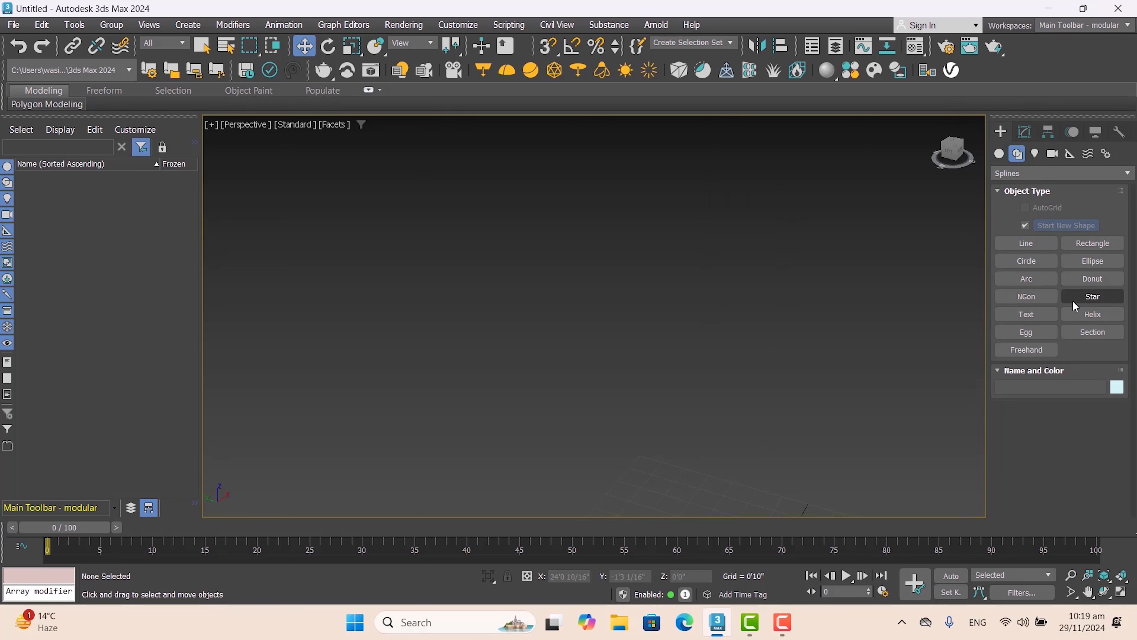
# Step: Draw a Donut spline near the centre of the grid, with an outer radius of about 12'7"
pyautogui.click(1091, 285)
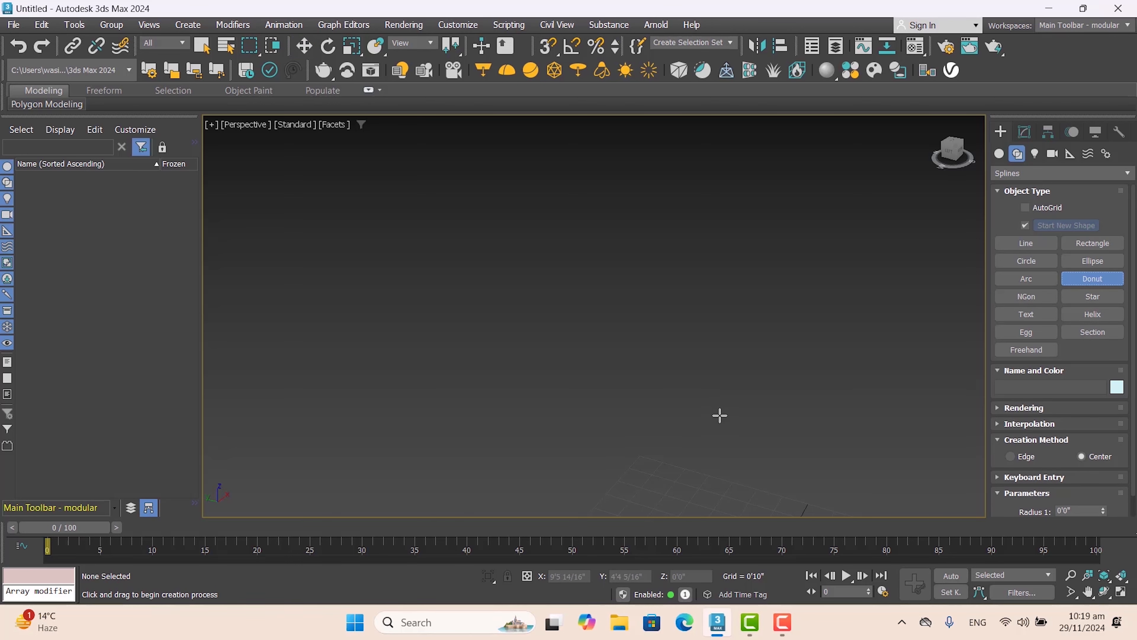
pyautogui.scroll(-5, 734, 406)
pyautogui.moveTo(707, 434); pyautogui.dragTo(703, 411, button='middle')
pyautogui.moveTo(671, 396); pyautogui.dragTo(724, 363)
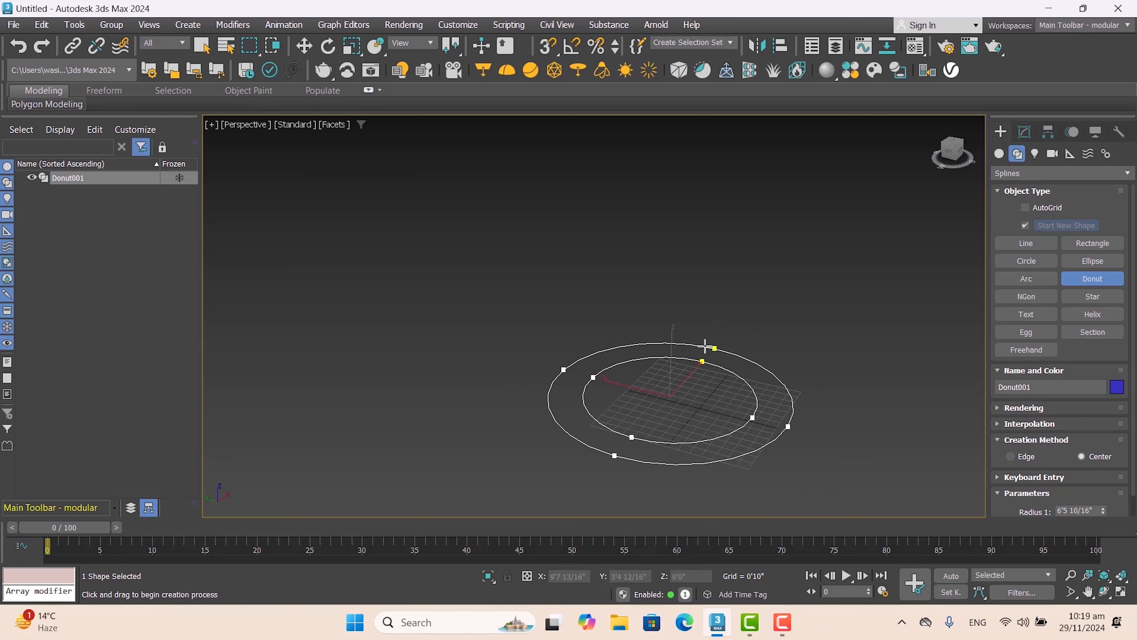
pyautogui.click(706, 345)
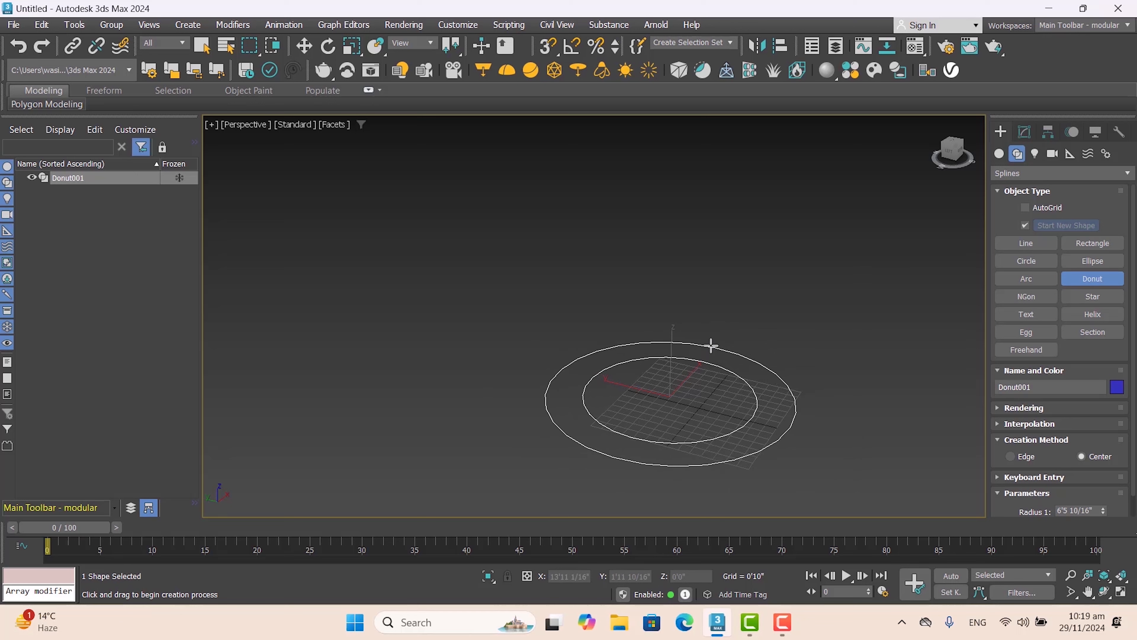
pyautogui.rightClick(717, 394)
pyautogui.moveTo(693, 406); pyautogui.dragTo(675, 333)
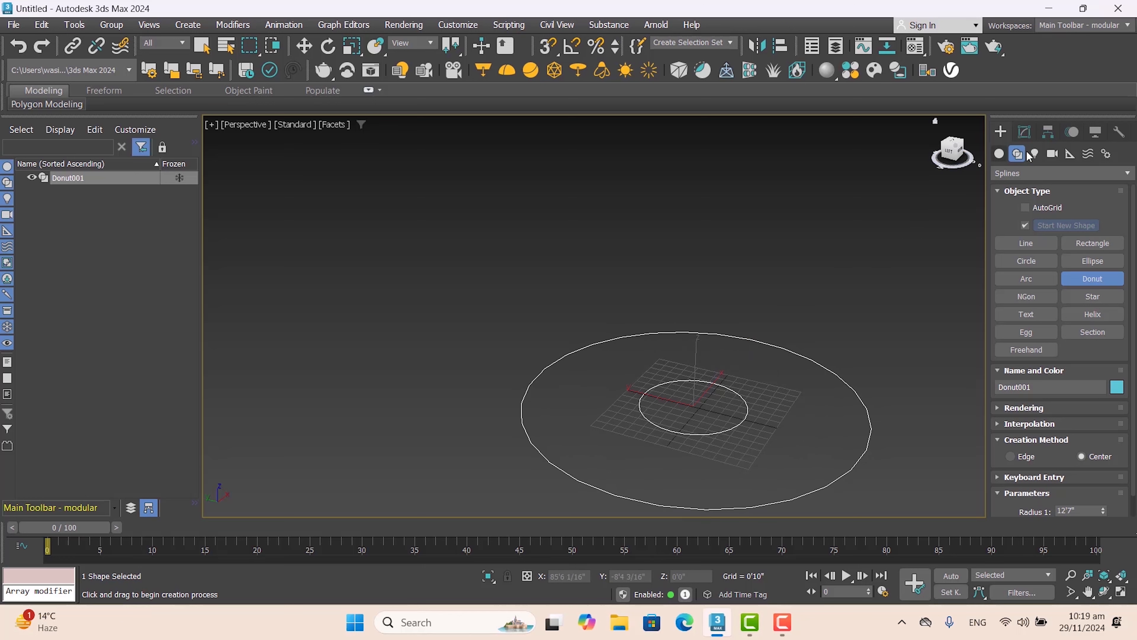
# Step: Apply an Extrude modifier to the donut spline
pyautogui.click(1040, 131)
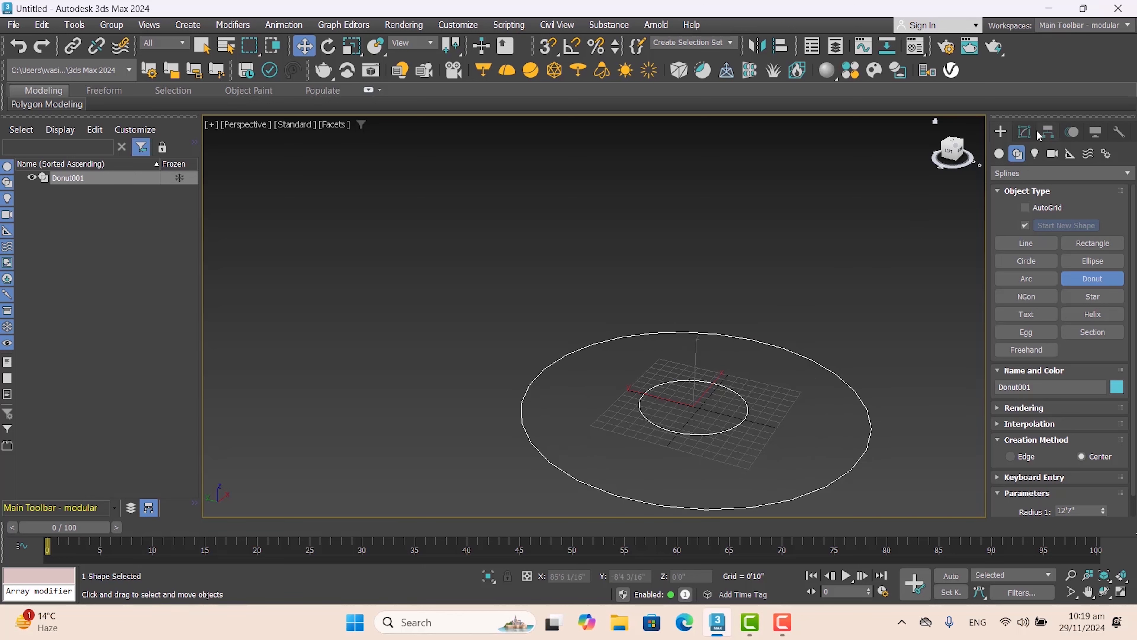
pyautogui.click(1019, 135)
pyautogui.click(1059, 170)
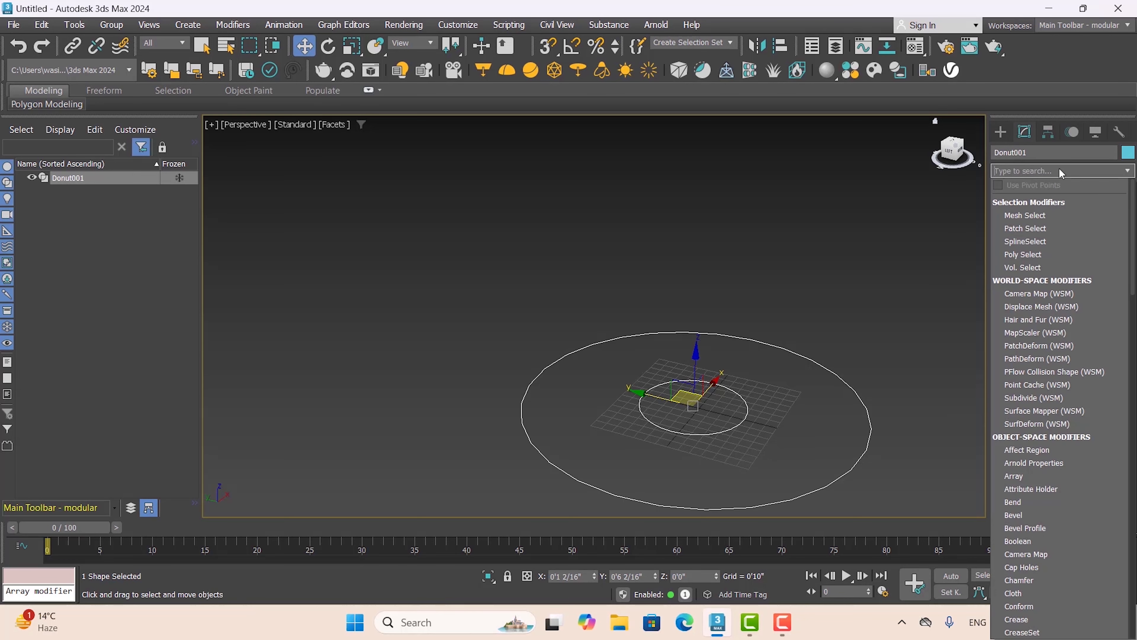
pyautogui.write('e')
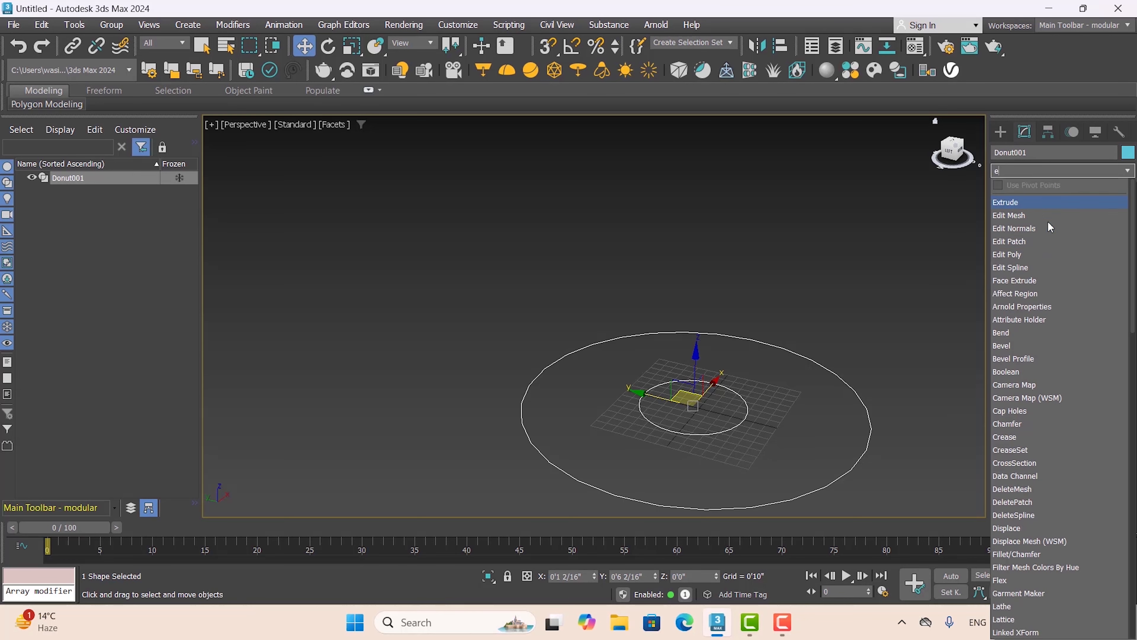
pyautogui.click(1017, 202)
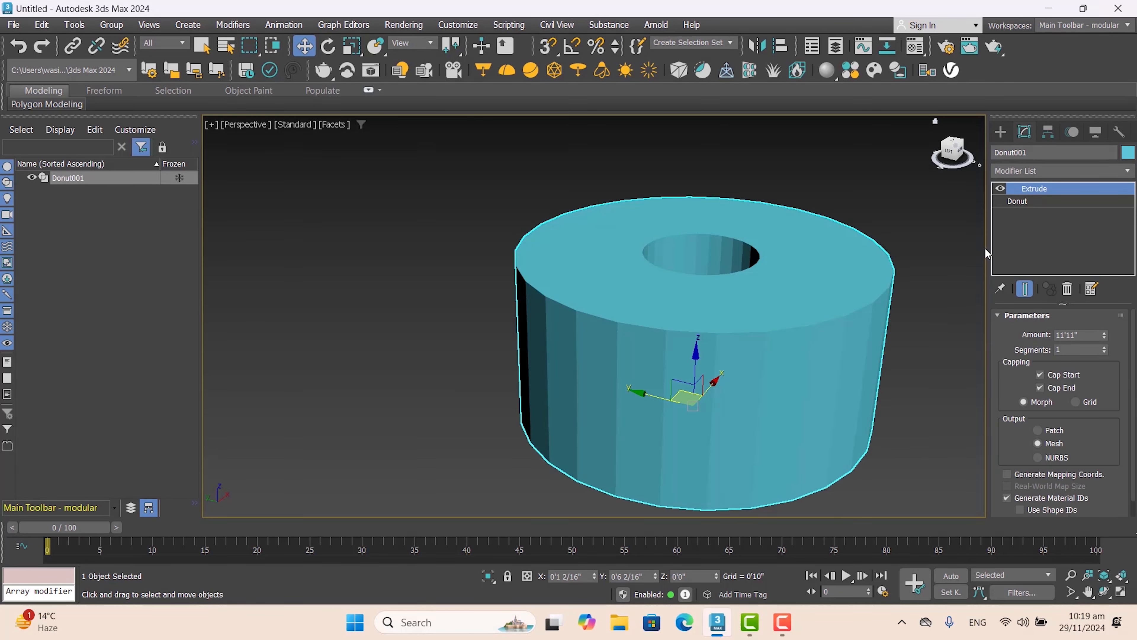
# Step: Reduce the donut's extrusion amount to about 7'5 8/16"
pyautogui.click(1104, 591)
pyautogui.moveTo(653, 358); pyautogui.dragTo(604, 357)
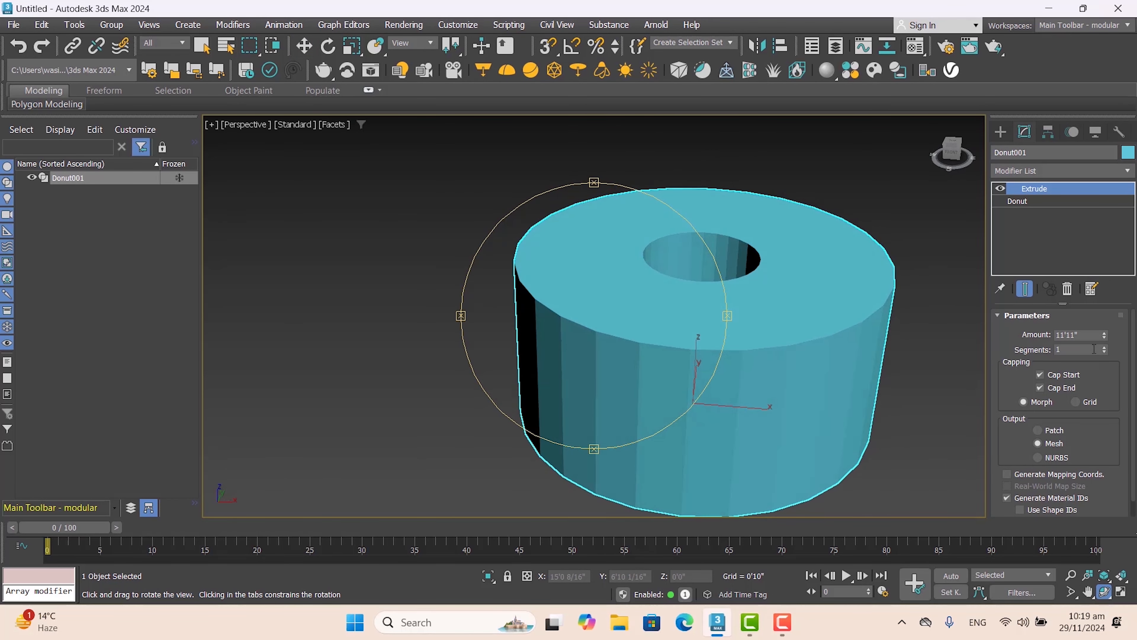
pyautogui.moveTo(1107, 341); pyautogui.dragTo(1129, 405)
pyautogui.moveTo(556, 347); pyautogui.dragTo(765, 234)
# Step: Try a TurboSmooth modifier on the extruded donut and delete it from the modifier stack
pyautogui.click(1092, 175)
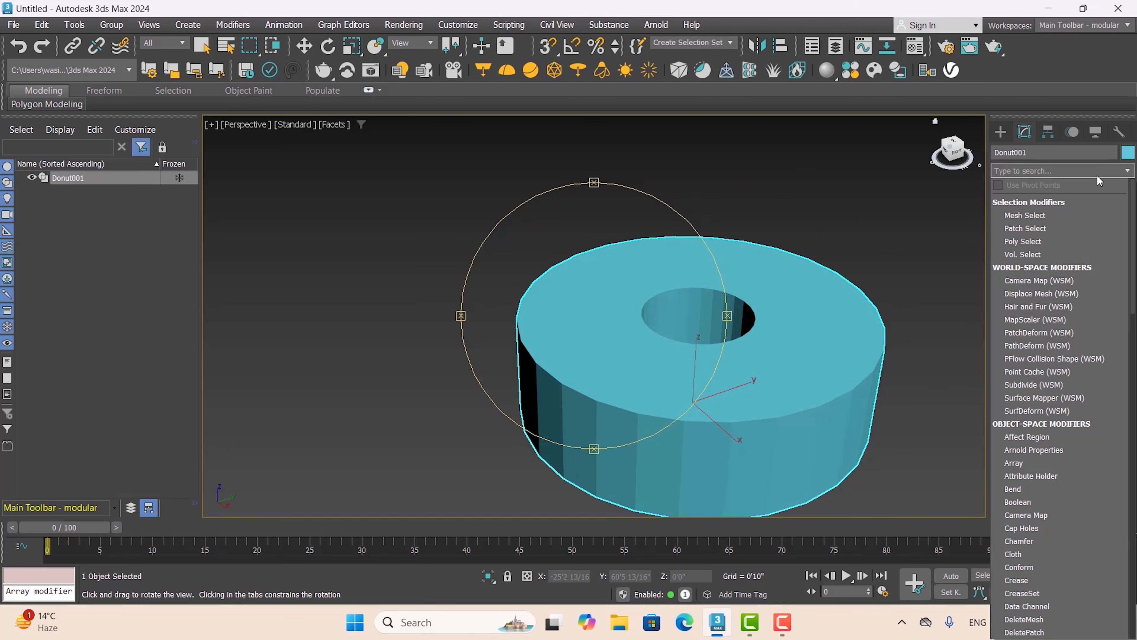
pyautogui.write('t')
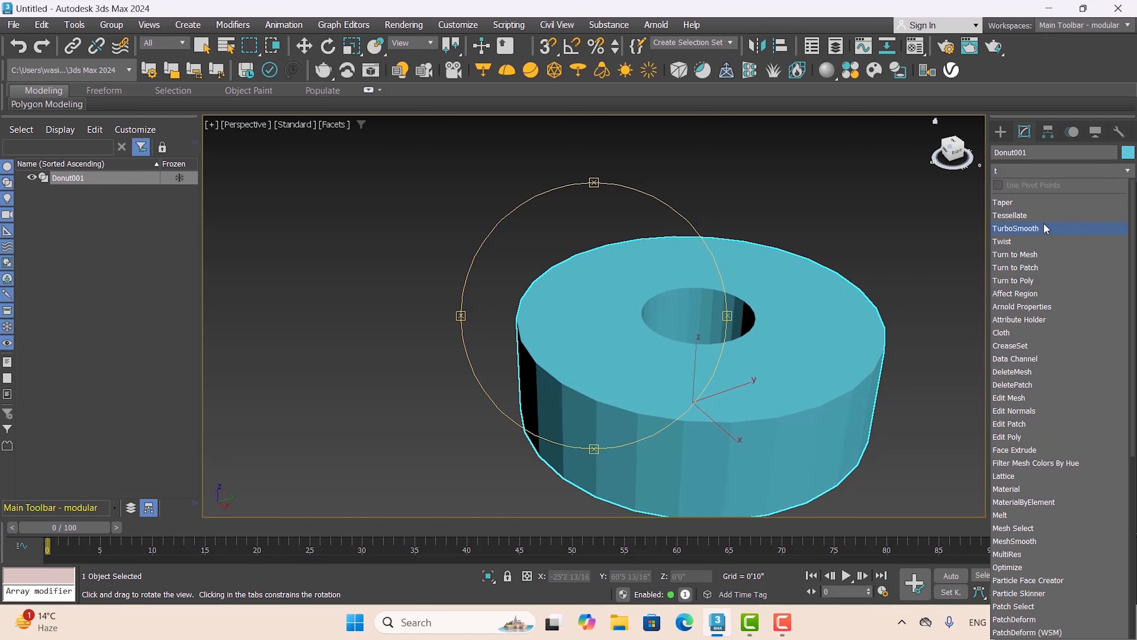
pyautogui.click(1045, 228)
pyautogui.rightClick(1028, 193)
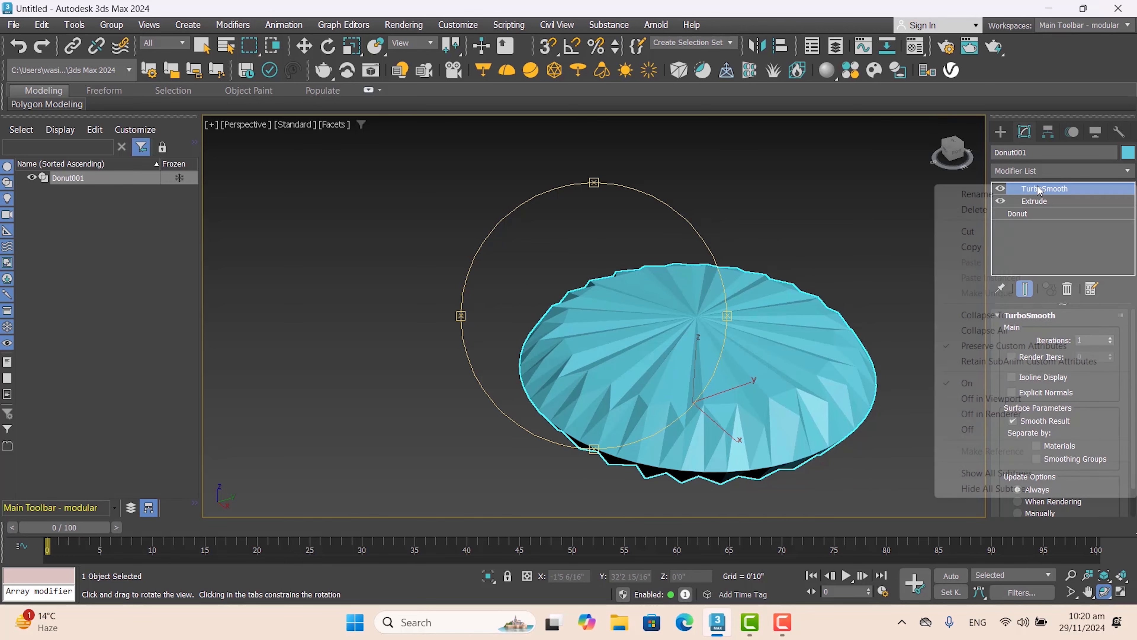
pyautogui.click(1029, 215)
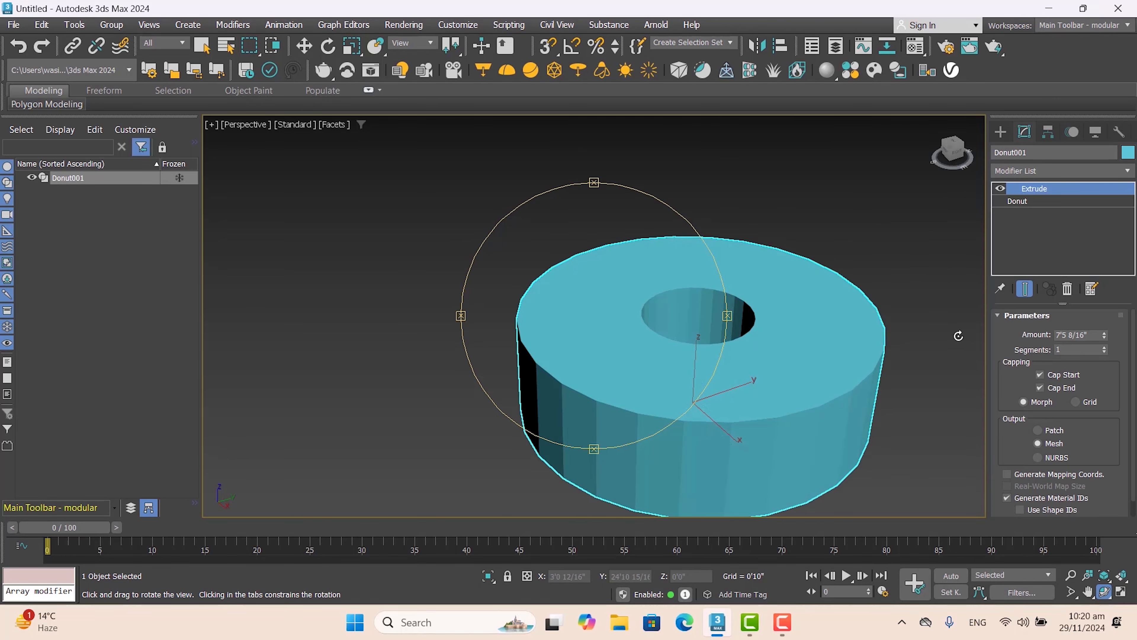
pyautogui.click(1047, 171)
pyautogui.click(1048, 171)
pyautogui.click(1047, 171)
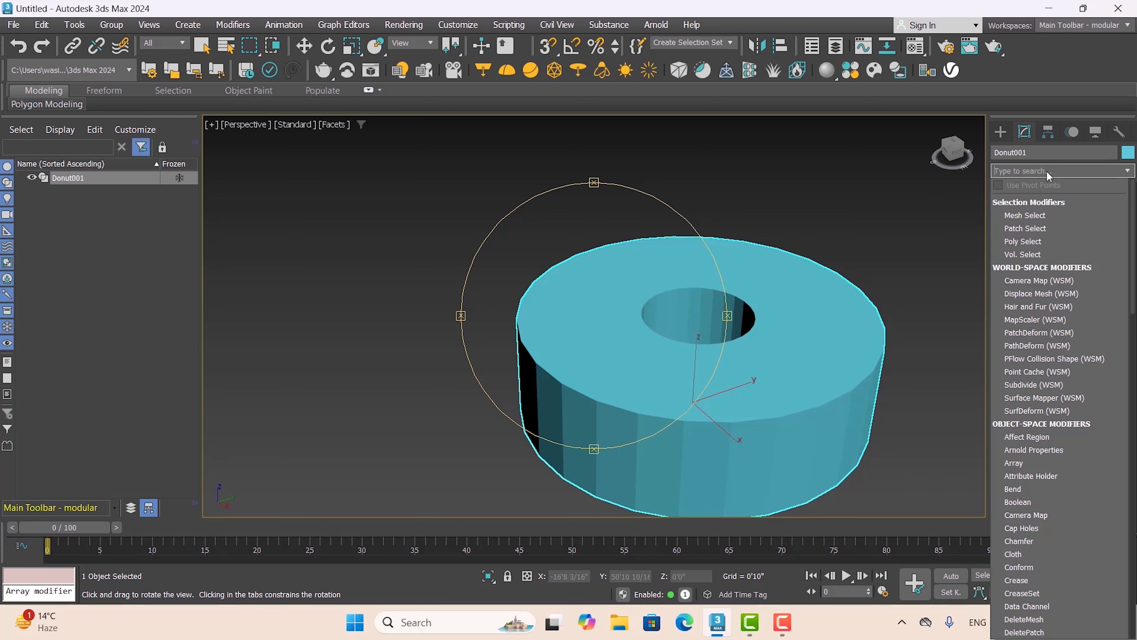
pyautogui.click(1048, 170)
pyautogui.click(1048, 171)
pyautogui.click(1047, 171)
# Step: Smooth the extruded donut's curved walls by raising the base spline's interpolation steps to 21
pyautogui.click(1030, 201)
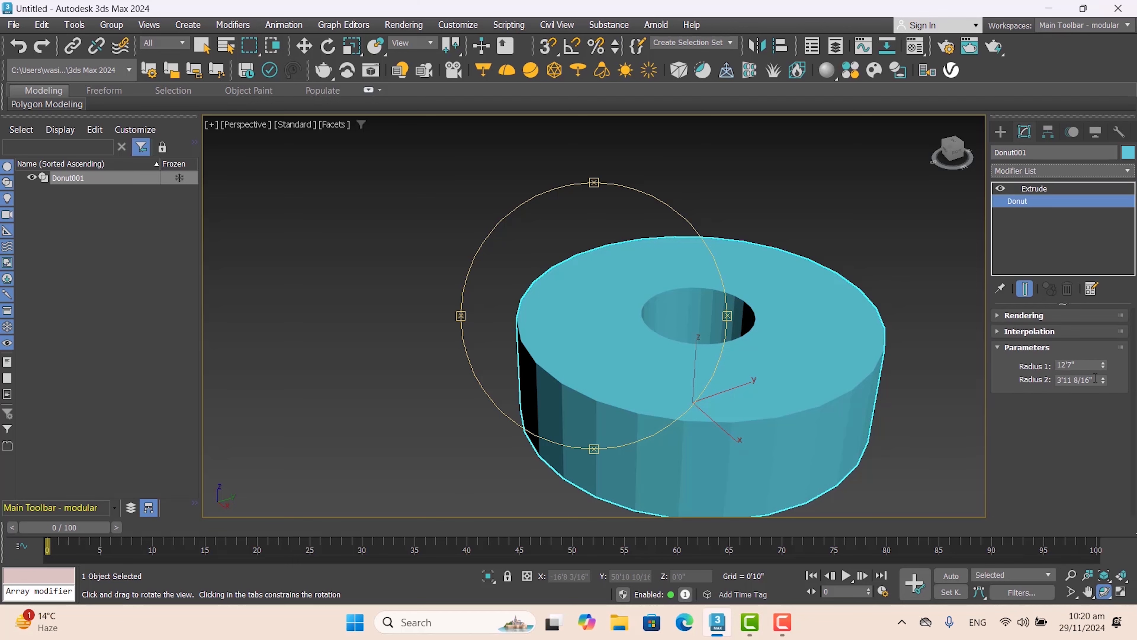
pyautogui.click(998, 332)
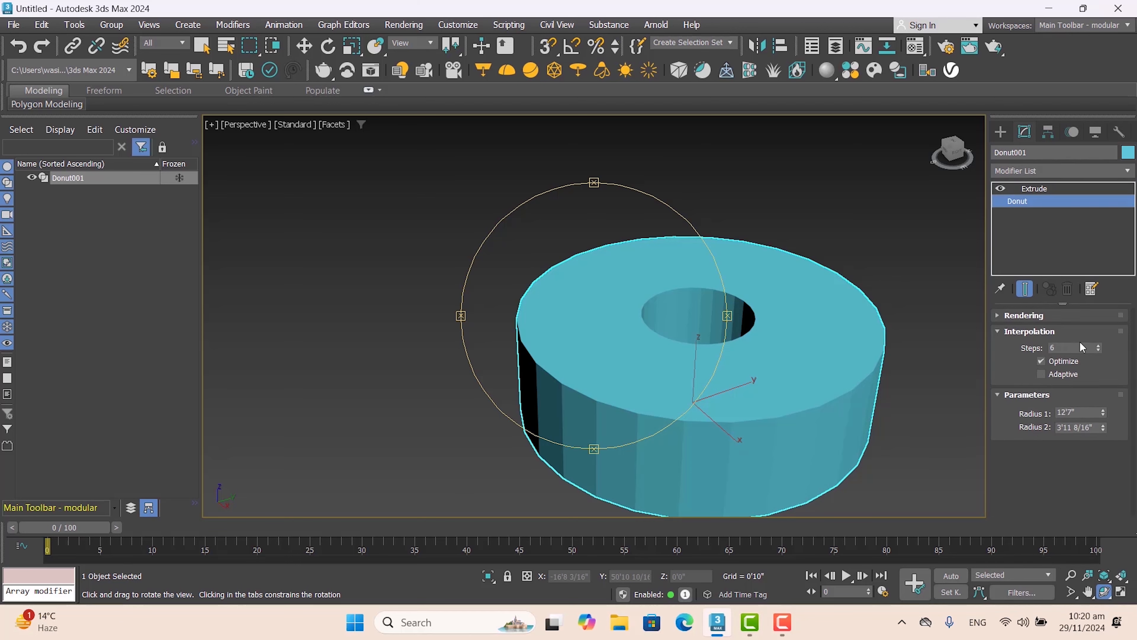
pyautogui.moveTo(1099, 347); pyautogui.dragTo(1100, 346)
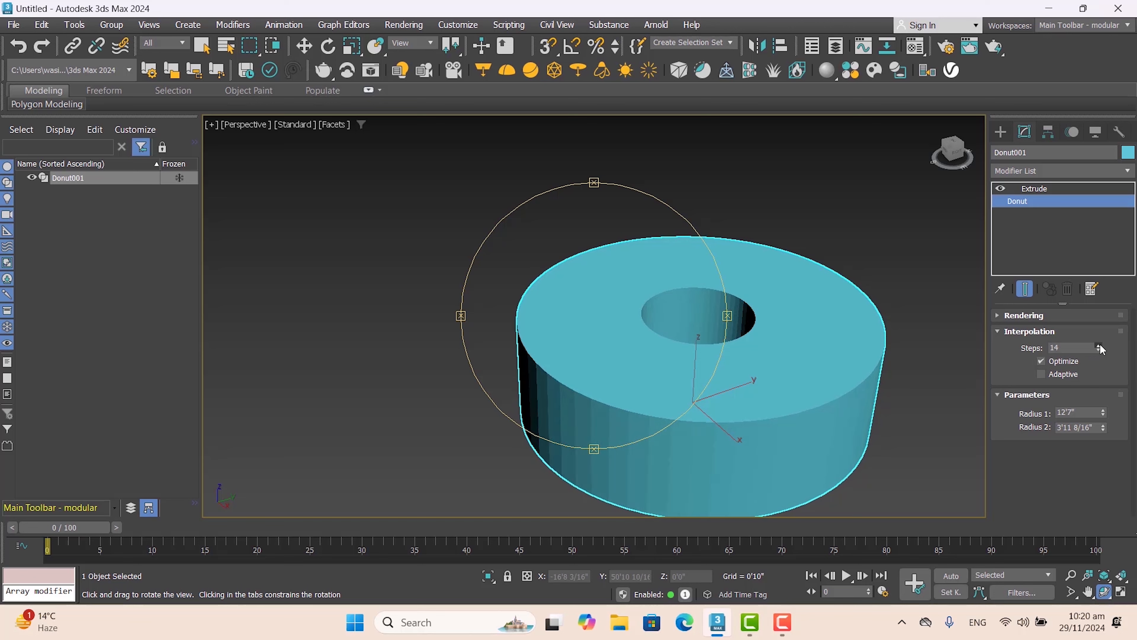
pyautogui.moveTo(761, 365); pyautogui.dragTo(599, 389)
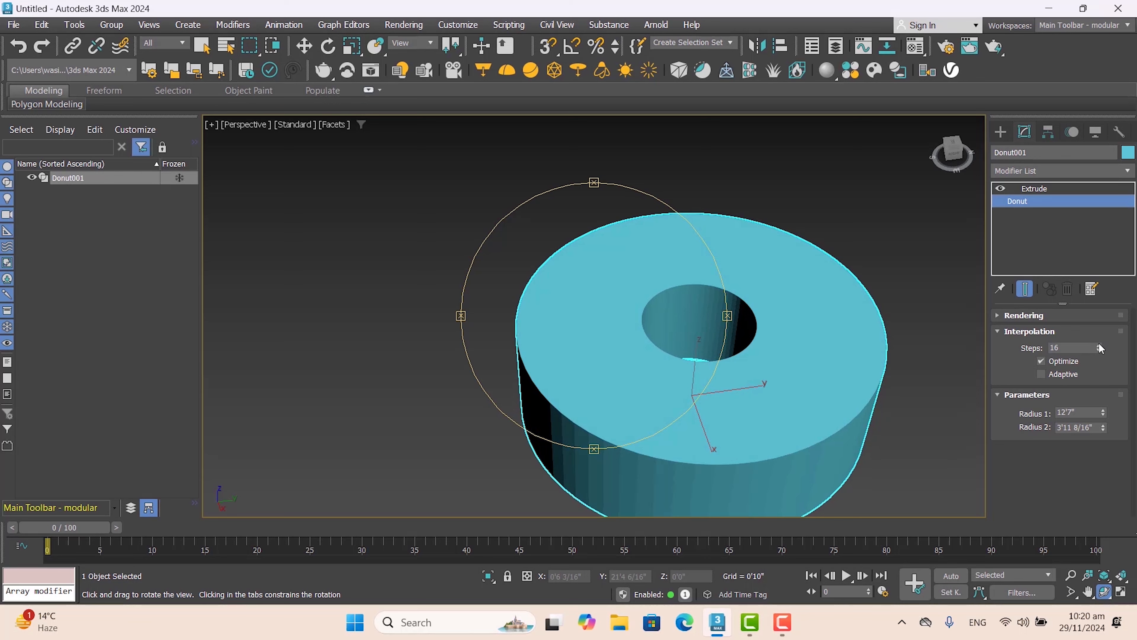
pyautogui.moveTo(1100, 348); pyautogui.dragTo(1101, 344)
pyautogui.moveTo(613, 384)
pyautogui.mouseDown()
pyautogui.moveTo(617, 265)
pyautogui.moveTo(569, 305)
pyautogui.moveTo(532, 378)
pyautogui.moveTo(564, 422)
pyautogui.moveTo(596, 385)
pyautogui.mouseUp()
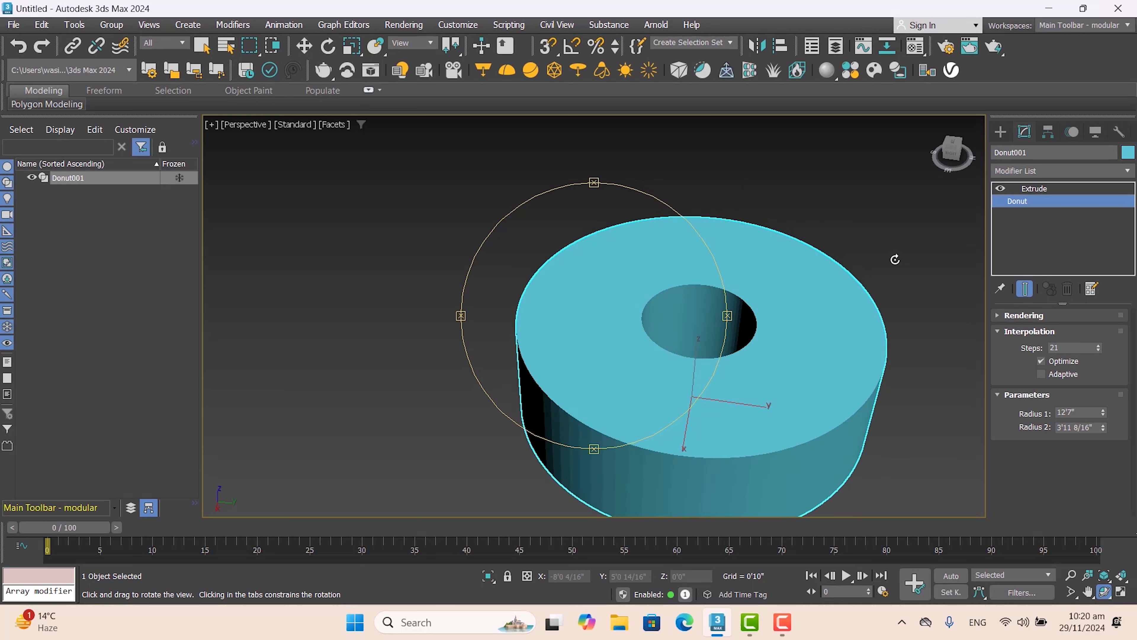
# Step: Delete the extruded donut and draw a six-sided NGon over the grid with a radius of about 6'11"
pyautogui.click(1036, 190)
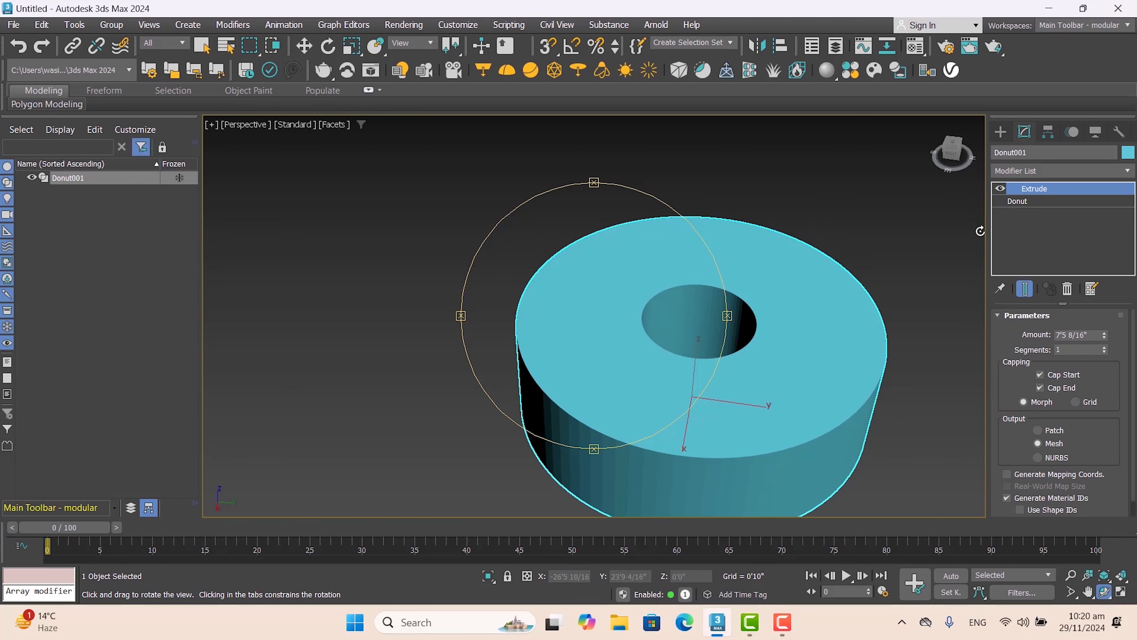
pyautogui.press('Delete')
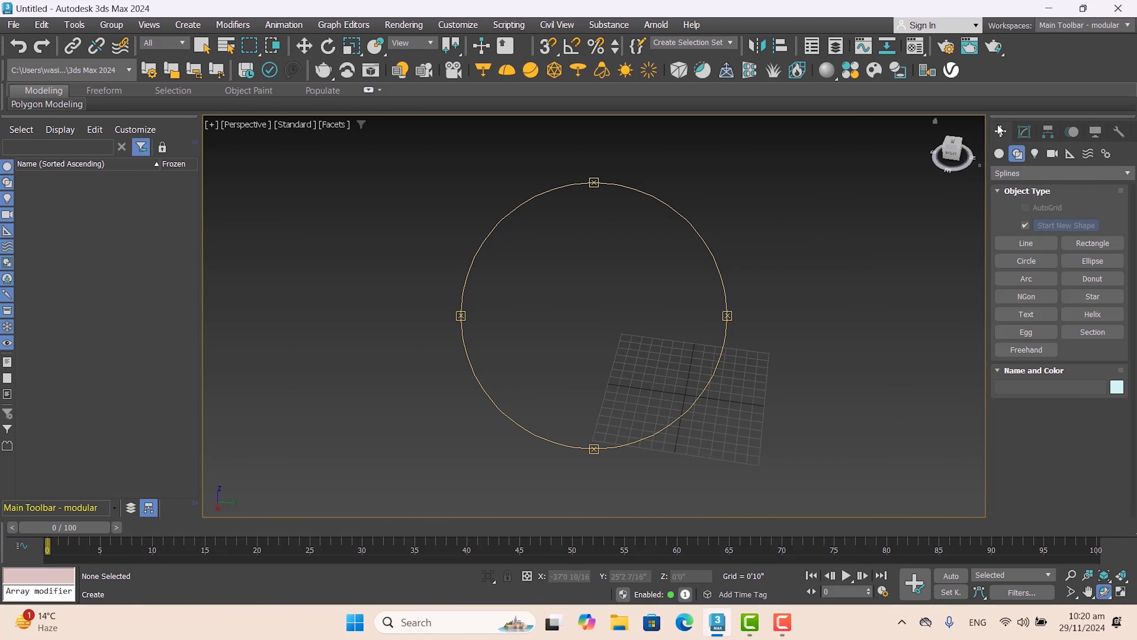
pyautogui.click(1000, 132)
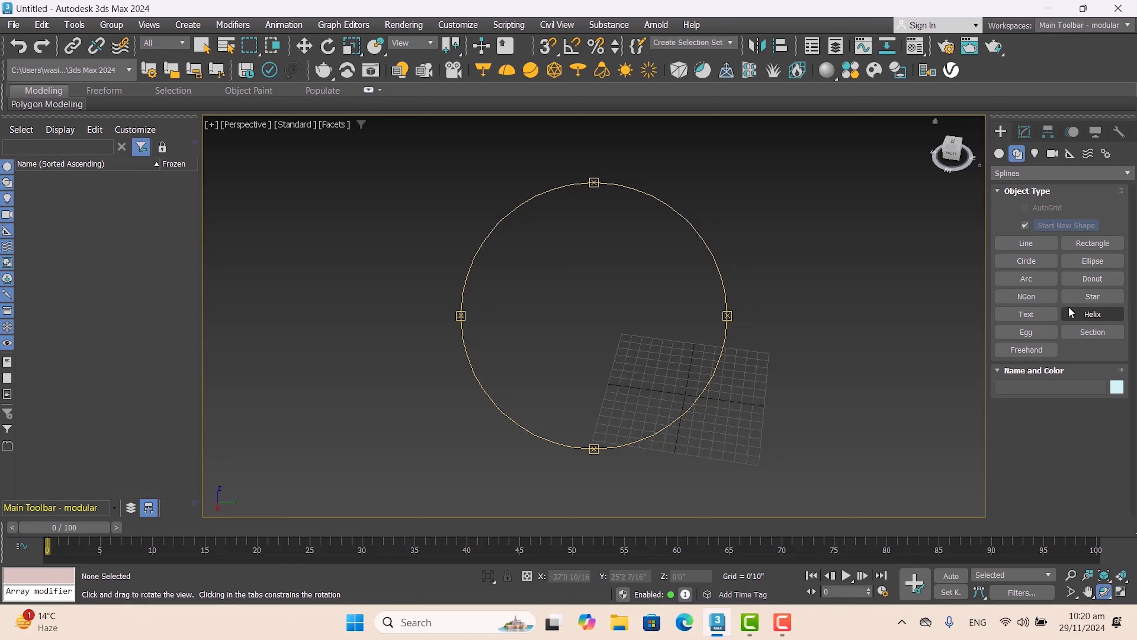
pyautogui.click(1038, 297)
pyautogui.moveTo(625, 409); pyautogui.dragTo(680, 369)
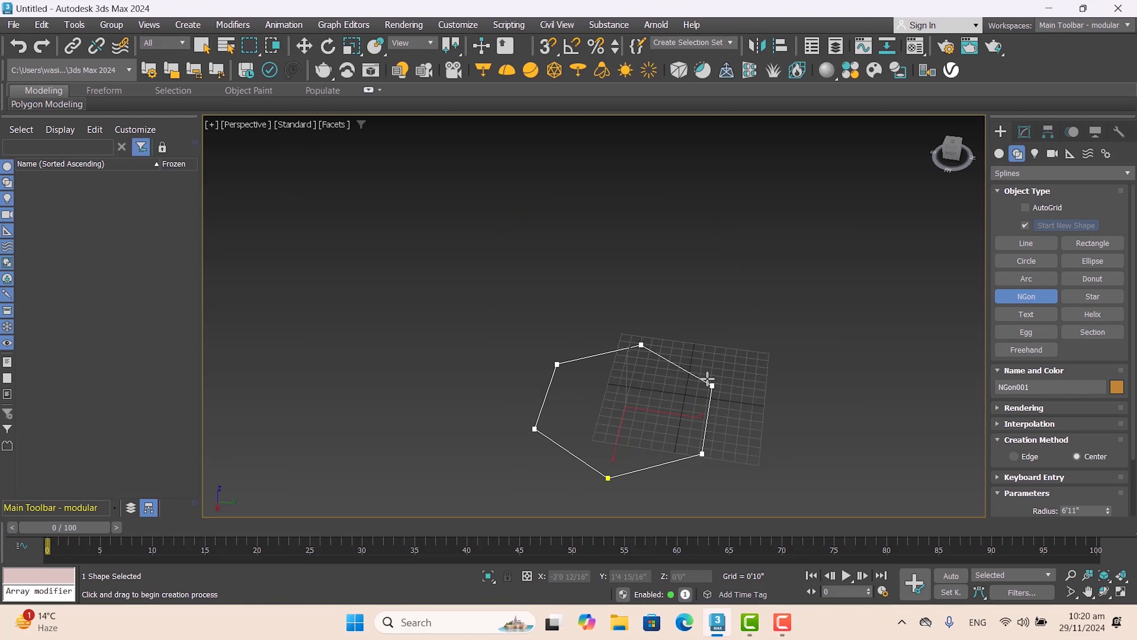
# Step: Apply an Extrude modifier to the six-sided NGon and check the resulting solid unselected and selected
pyautogui.click(1025, 132)
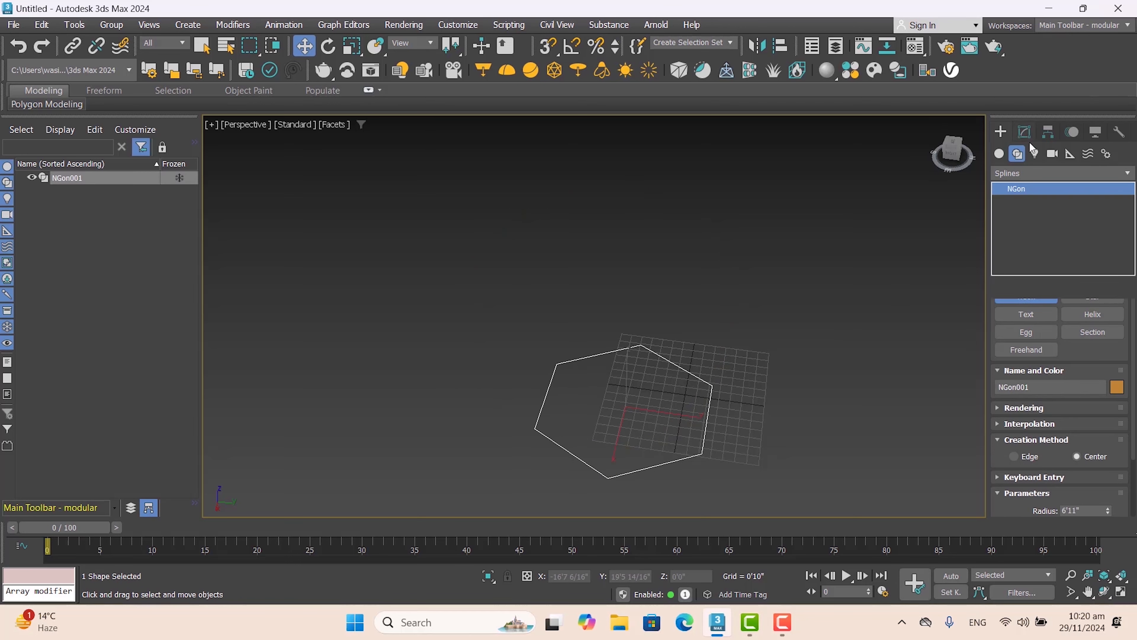
pyautogui.click(1088, 172)
pyautogui.write('e')
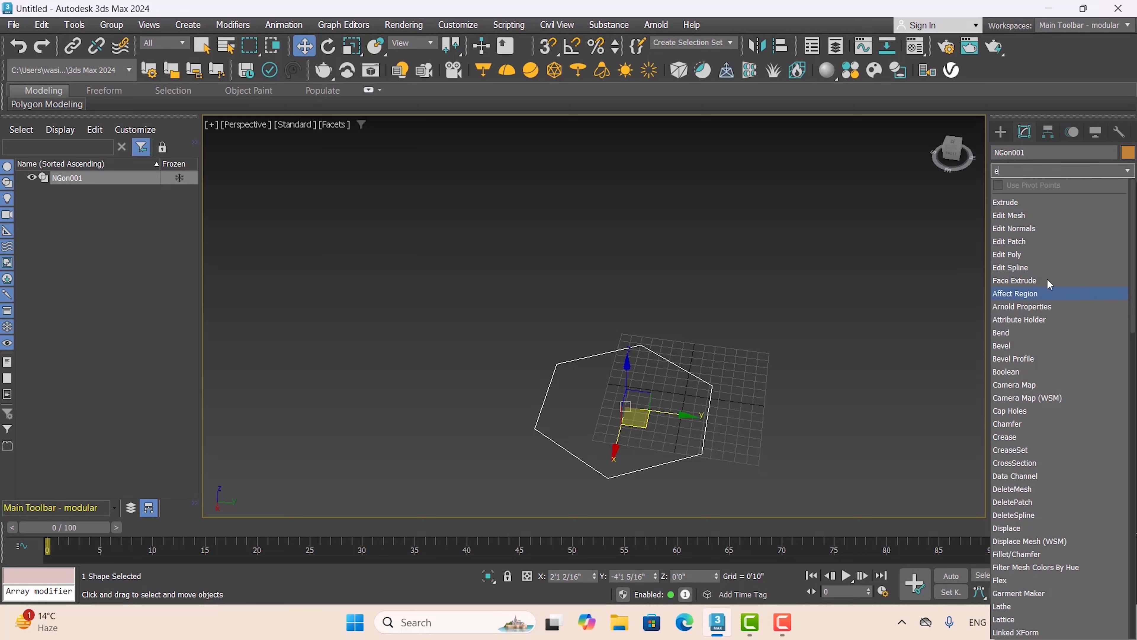
pyautogui.click(1031, 204)
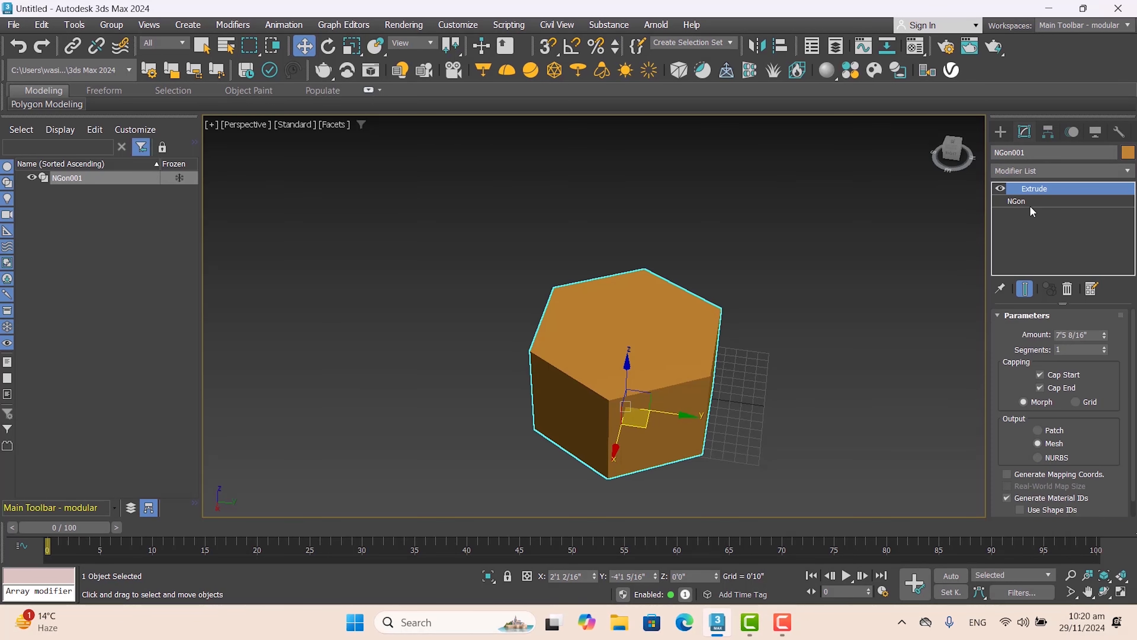
pyautogui.hotkey('ctrl', 'd')
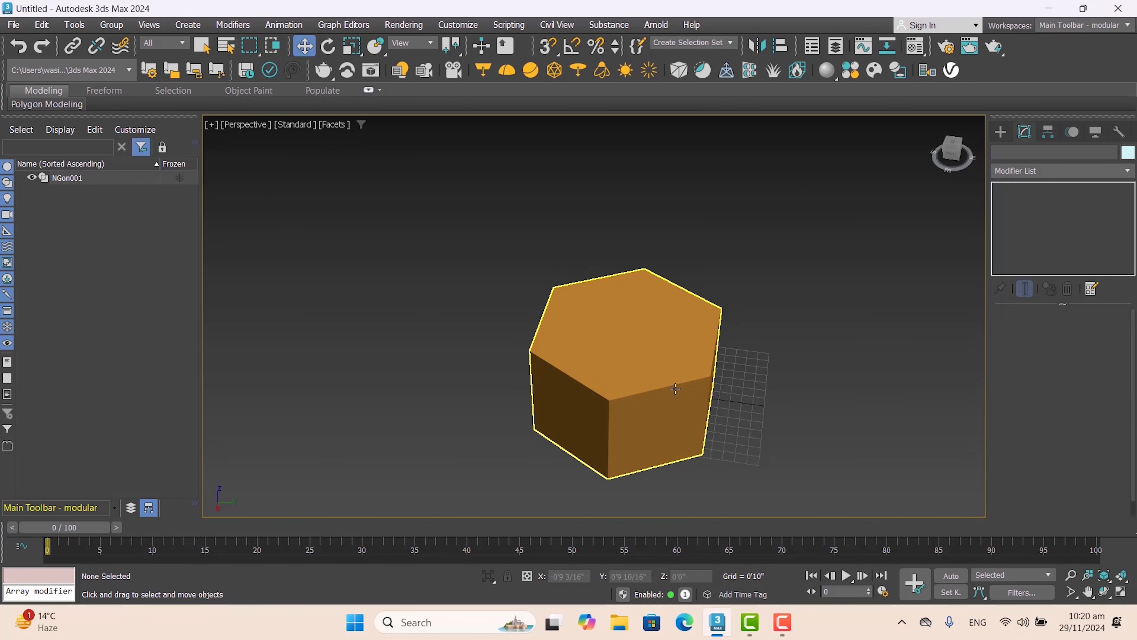
pyautogui.scroll(2, 668, 383)
pyautogui.click(657, 356)
pyautogui.scroll(-3, 679, 369)
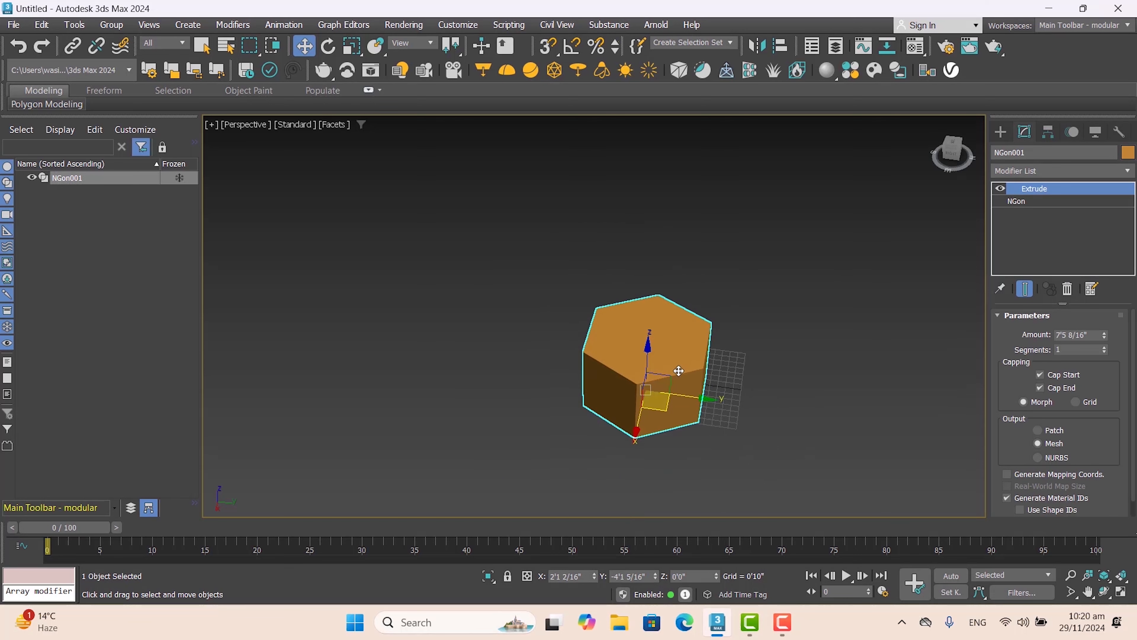
pyautogui.scroll(2, 678, 371)
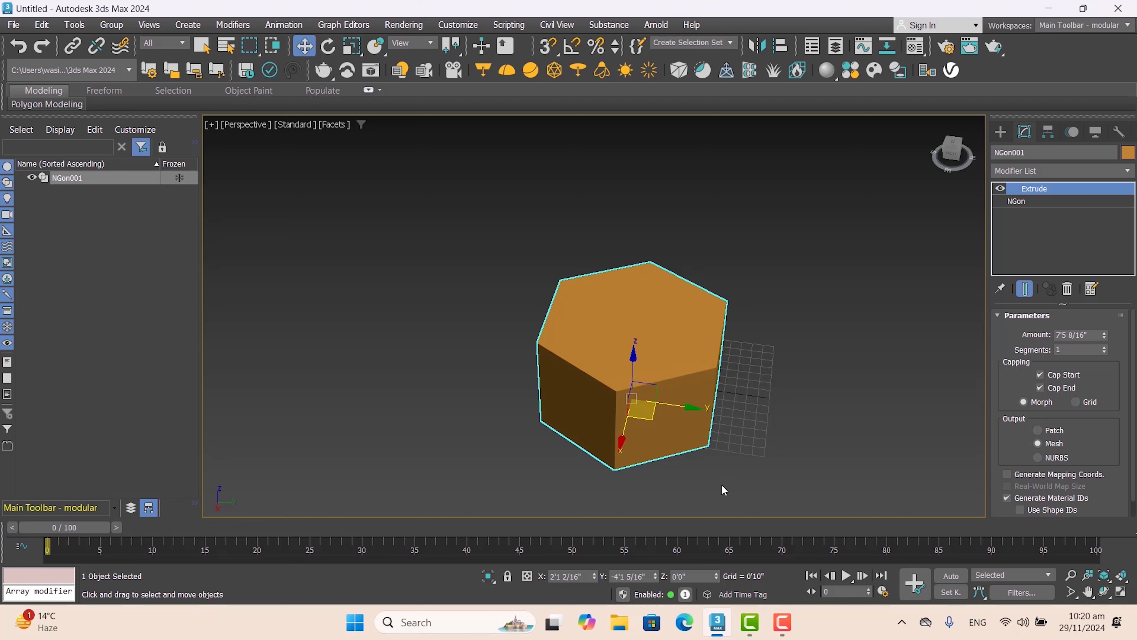
# Step: Delete the extruded hexagon and draw a six-pointed Star spline with radii of about 3'6 11/16" and 1'11 2/16"
pyautogui.press('Delete')
pyautogui.click(1001, 132)
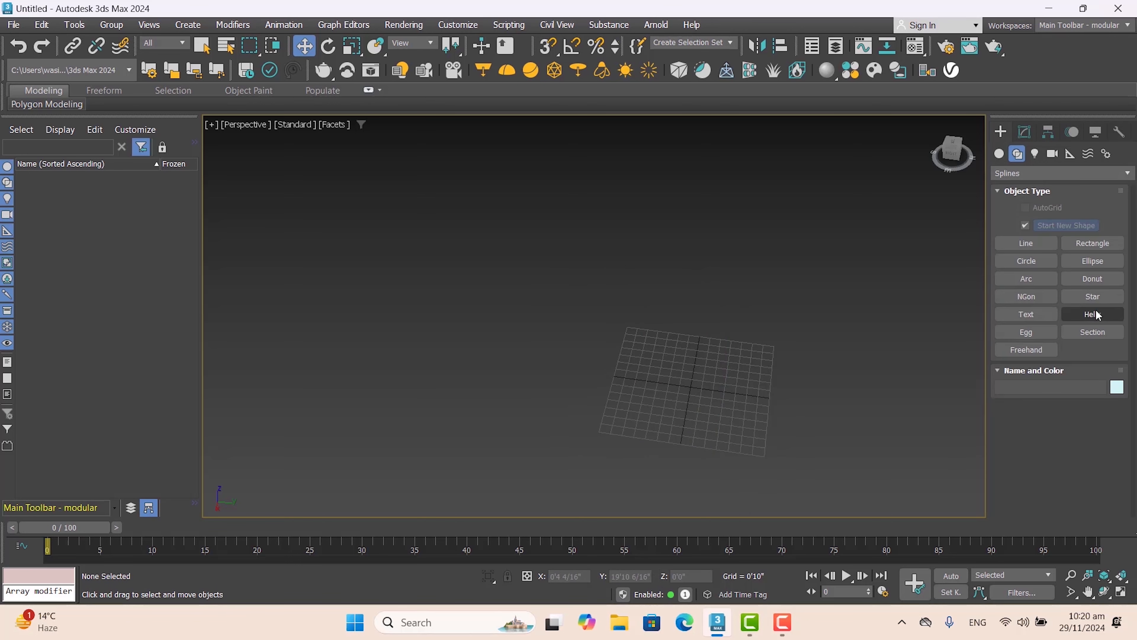
pyautogui.click(1084, 296)
pyautogui.moveTo(658, 418); pyautogui.dragTo(705, 398)
pyautogui.scroll(3, 680, 410)
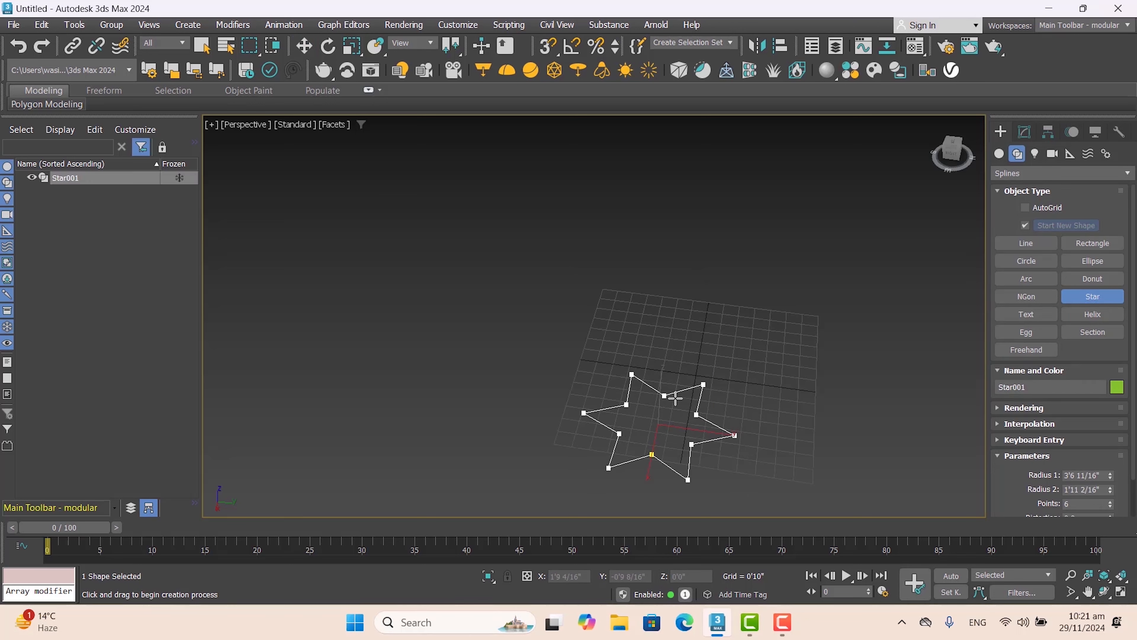
# Step: Try different point counts on the star and set it to 5 points
pyautogui.click(1023, 134)
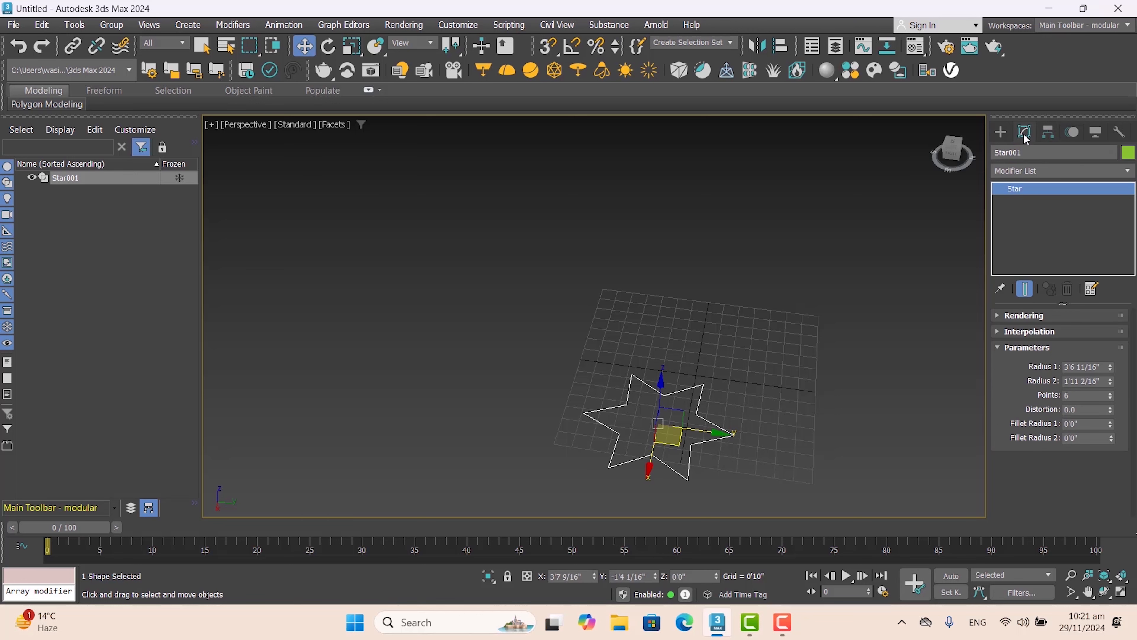
pyautogui.click(1111, 398)
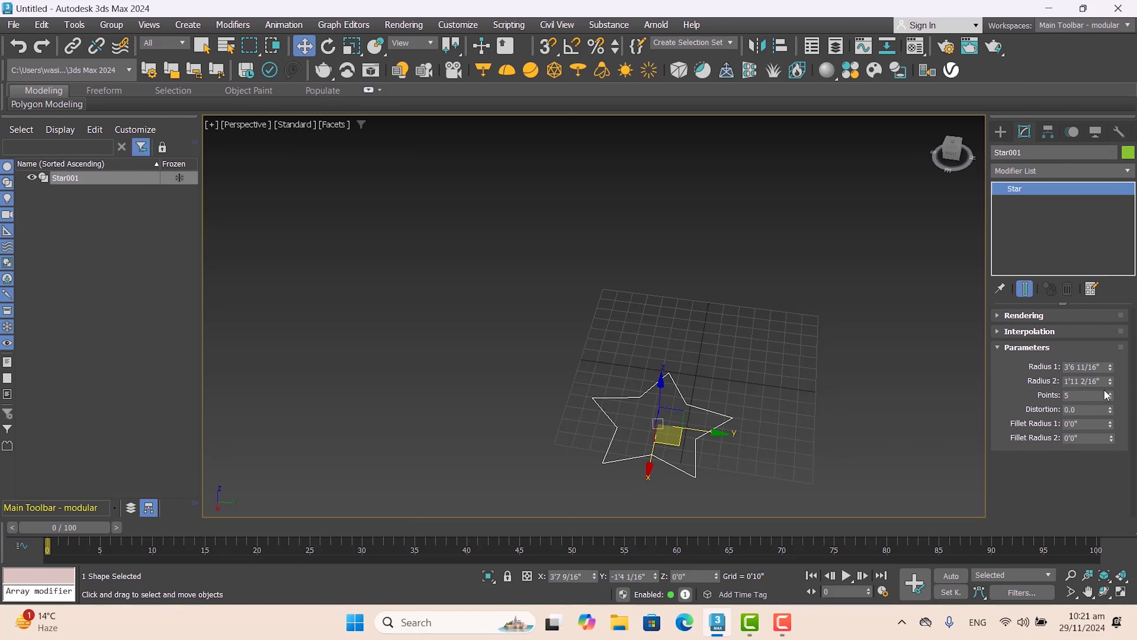
pyautogui.click(1112, 393)
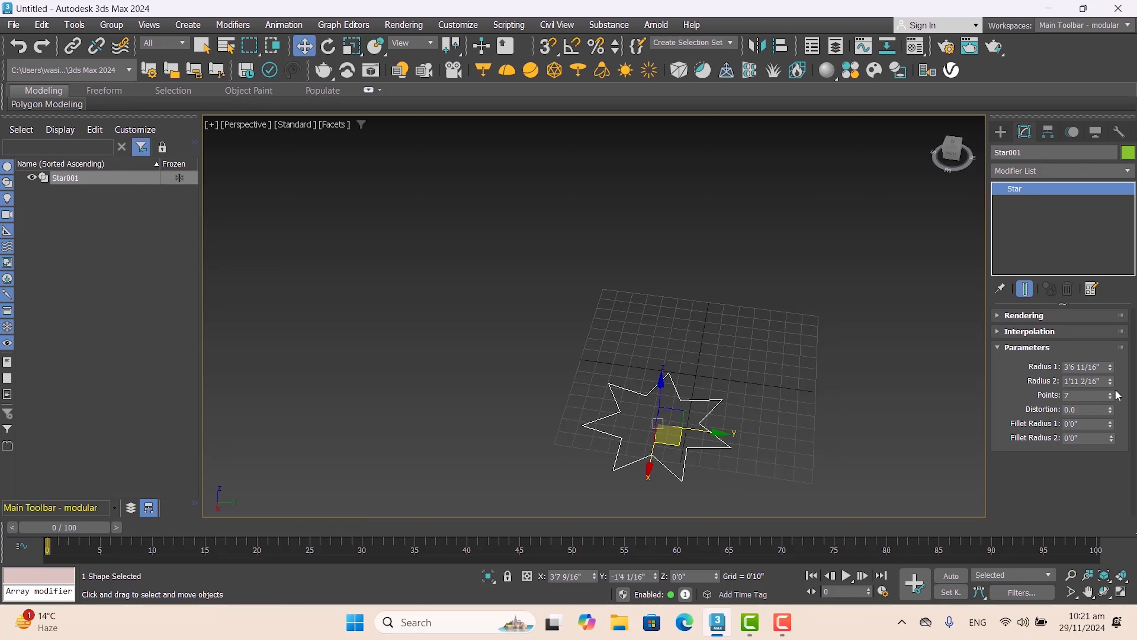
pyautogui.moveTo(1118, 399); pyautogui.dragTo(1115, 407)
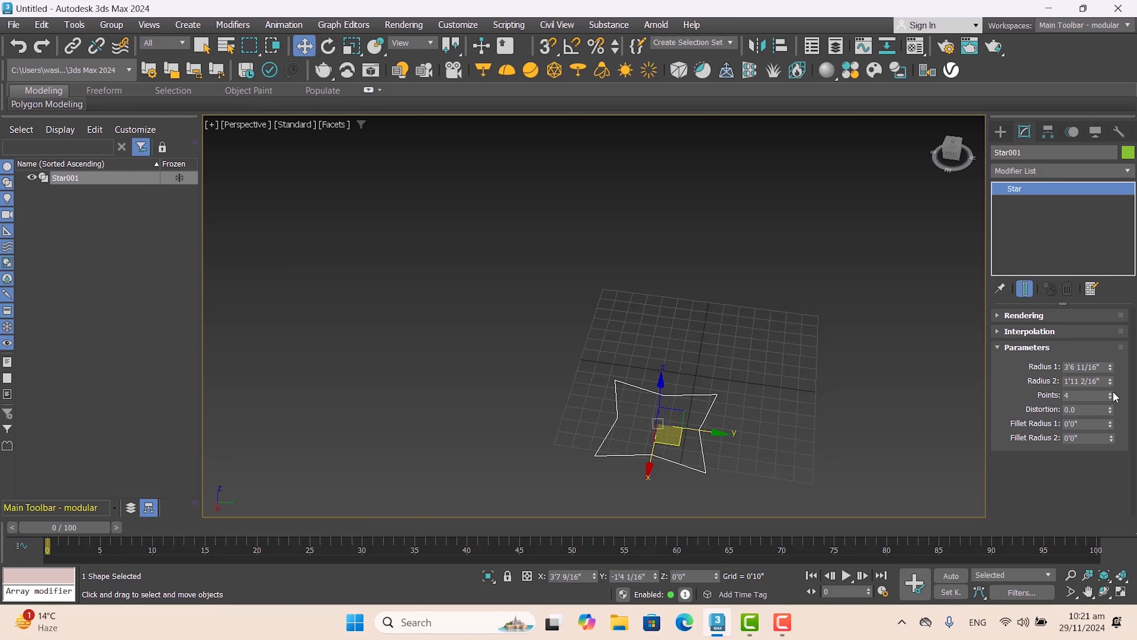
pyautogui.click(1114, 394)
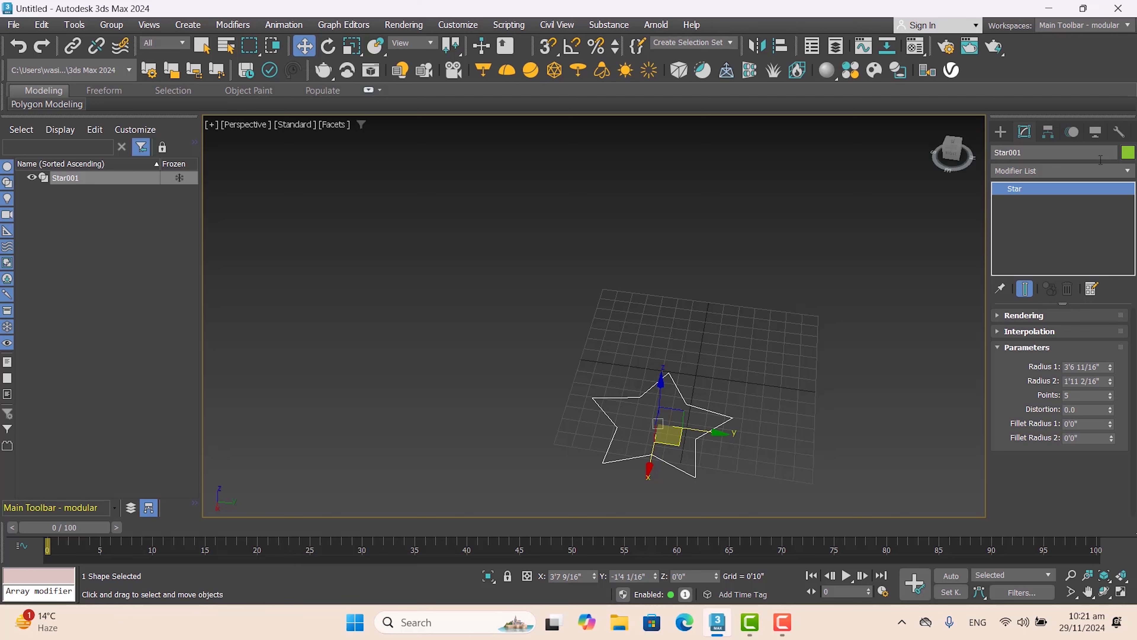
# Step: Apply an Extrude modifier to the five-pointed star spline
pyautogui.click(1033, 172)
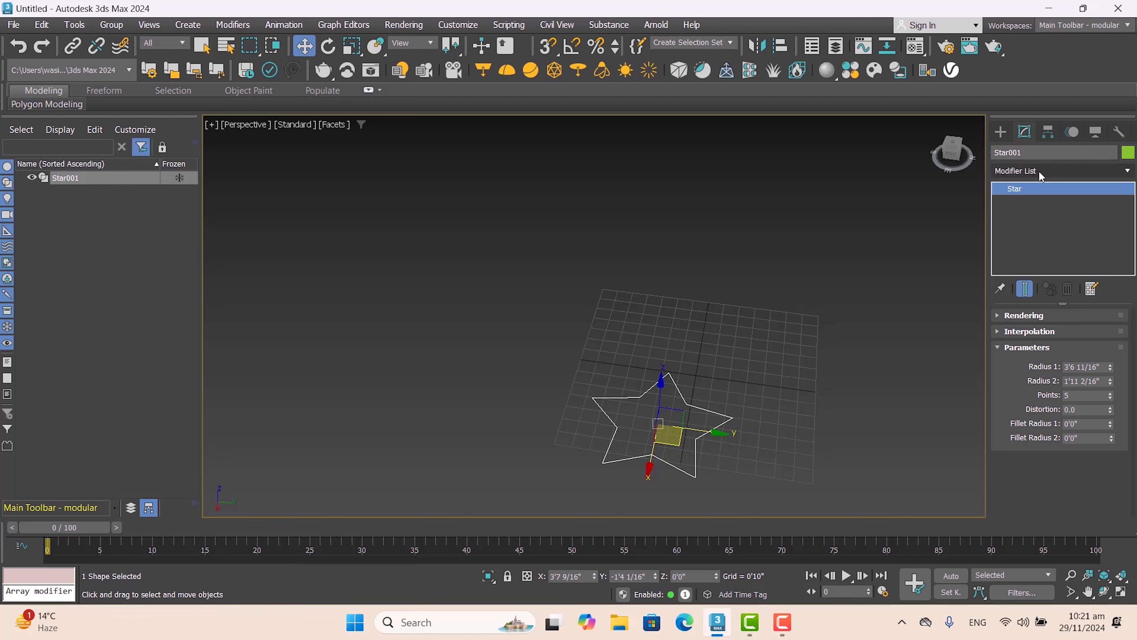
pyautogui.write('r')
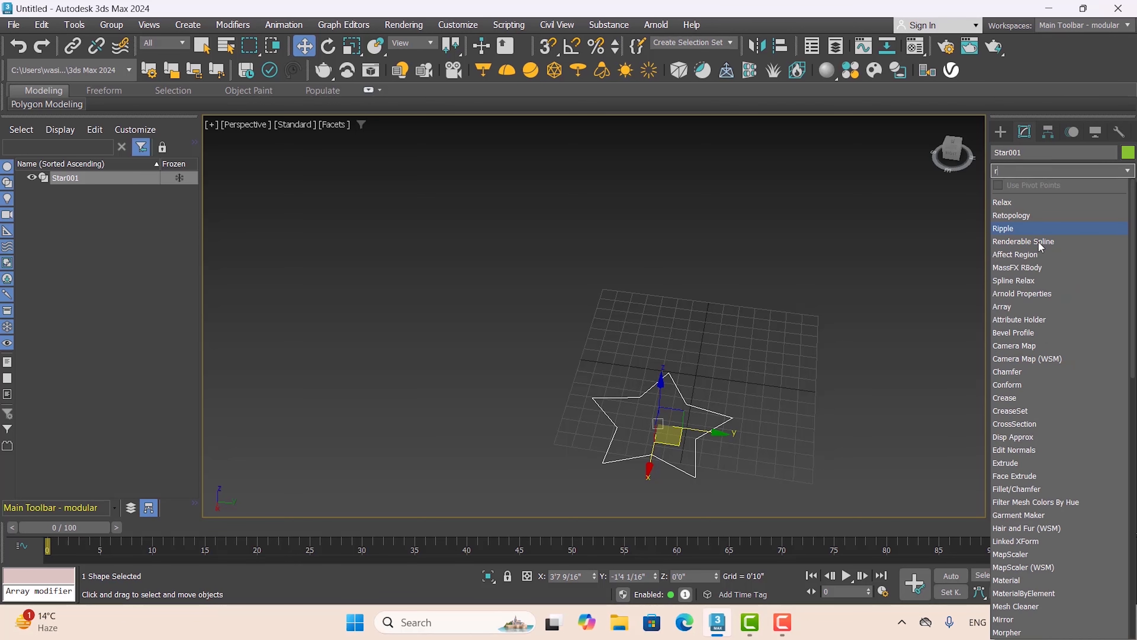
pyautogui.click(1035, 175)
pyautogui.click(1035, 174)
pyautogui.write('e')
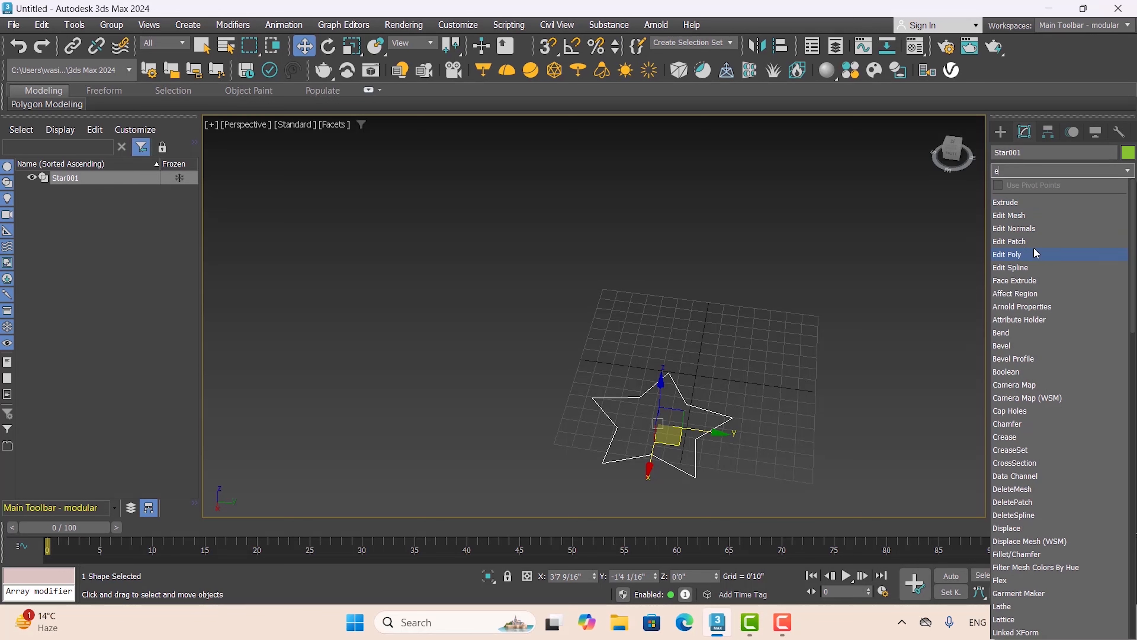
pyautogui.click(1018, 199)
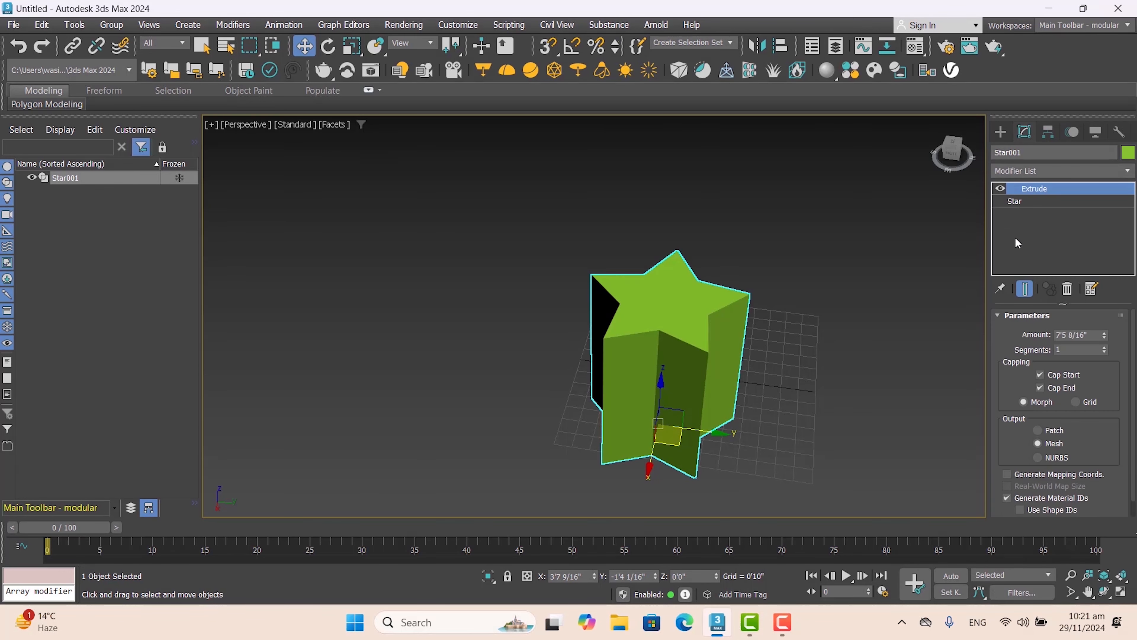
# Step: Try a TurboSmooth modifier on the extruded star and delete it from the modifier stack
pyautogui.click(1102, 171)
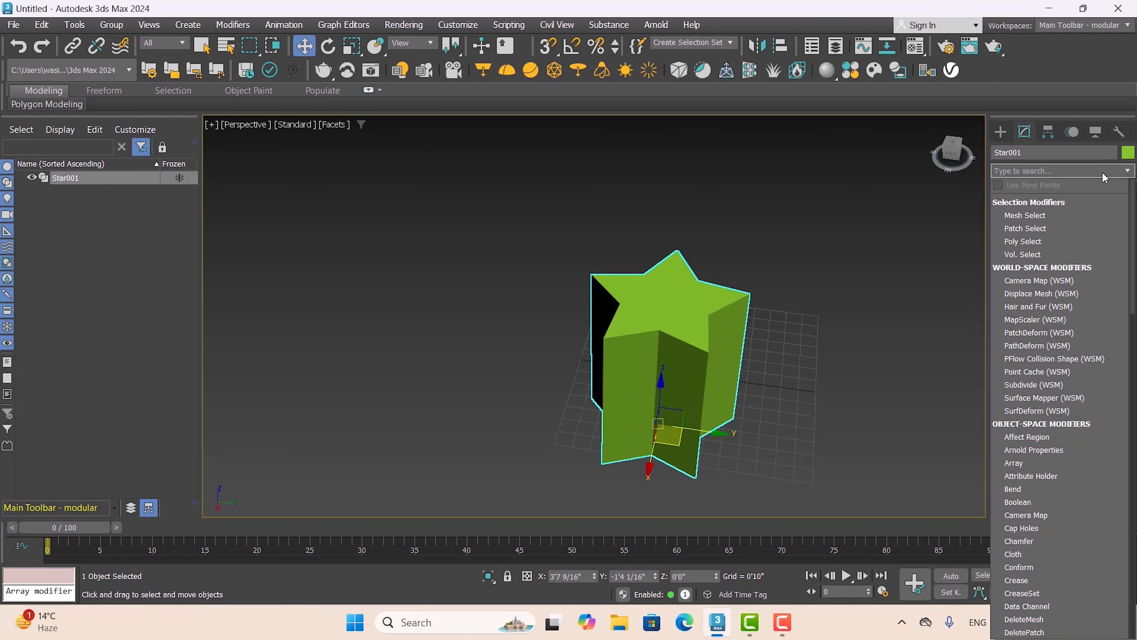
pyautogui.click(1103, 171)
pyautogui.click(1100, 171)
pyautogui.write('t')
pyautogui.click(1036, 229)
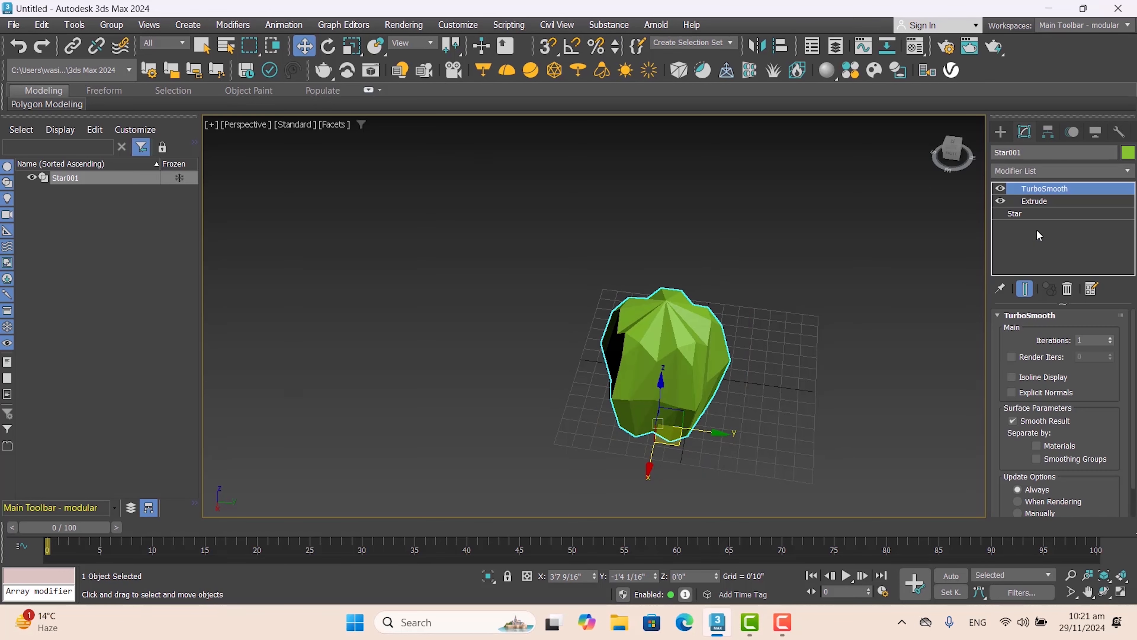
pyautogui.rightClick(1050, 189)
pyautogui.click(1029, 217)
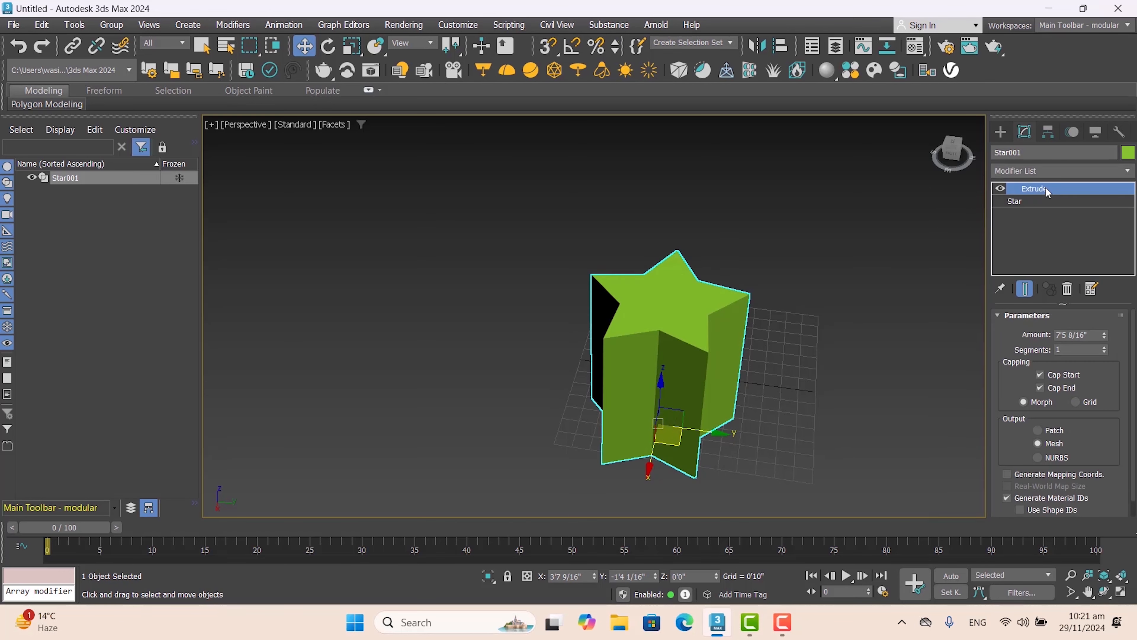
pyautogui.scroll(3, 645, 403)
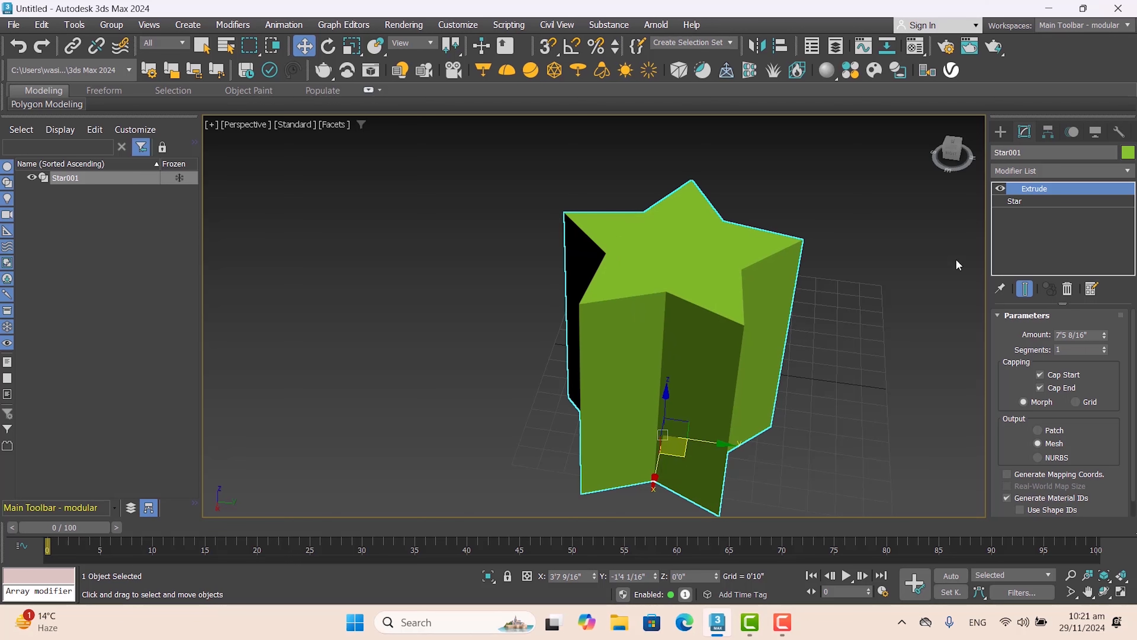
# Step: Delete the Extrude modifier from the star and convert the shape to an Editable Spline
pyautogui.rightClick(1033, 190)
pyautogui.click(1008, 219)
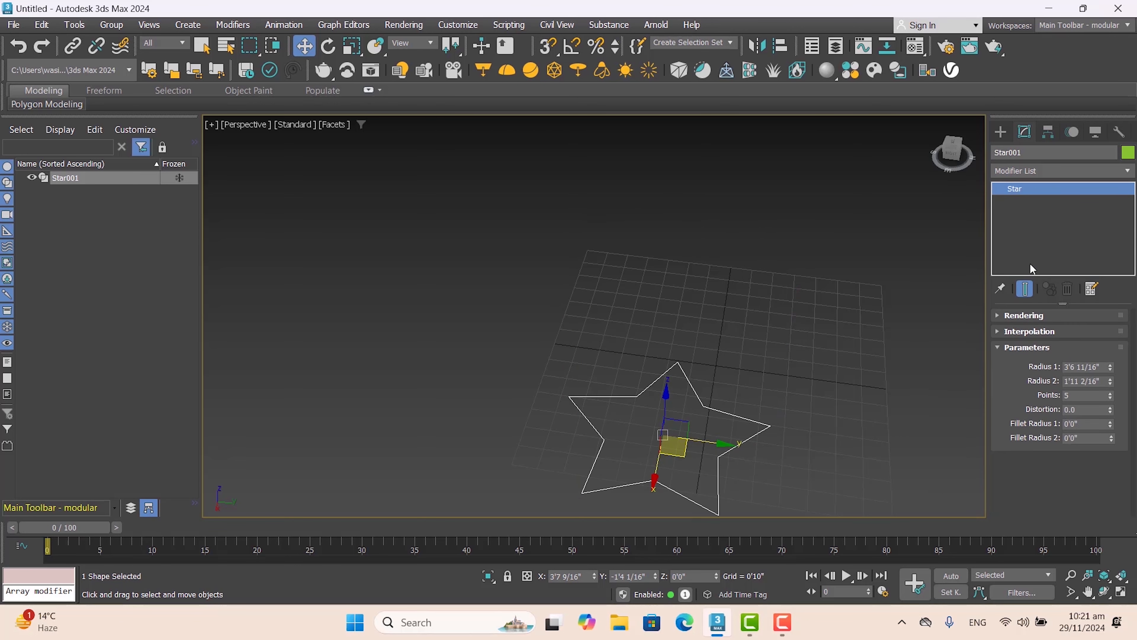
pyautogui.rightClick(1069, 187)
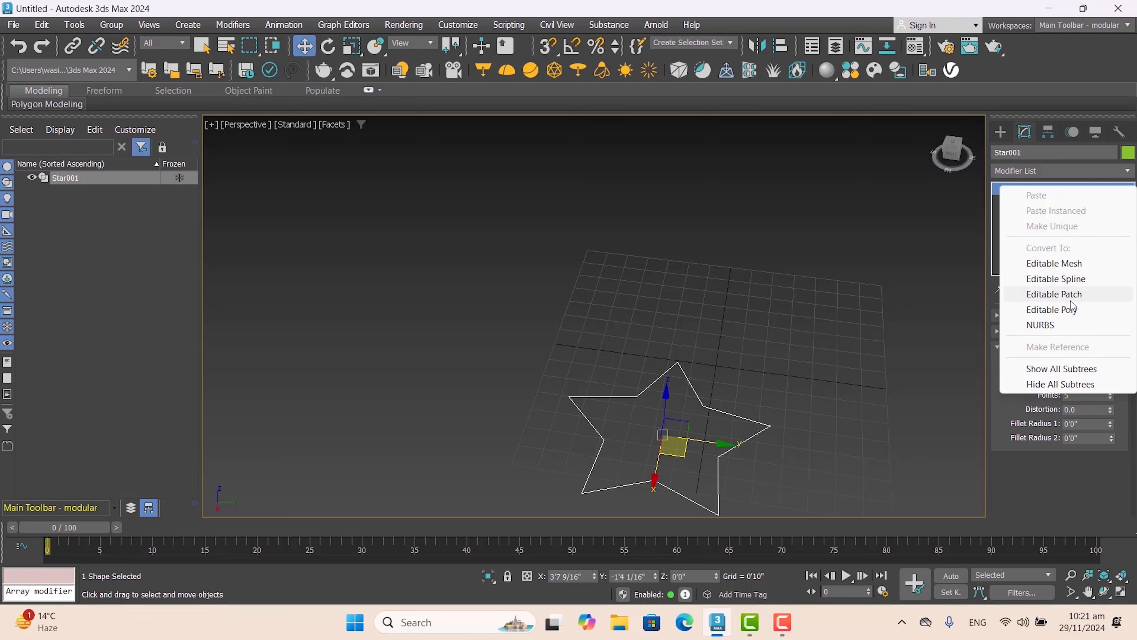
pyautogui.click(1071, 283)
pyautogui.rightClick(1008, 194)
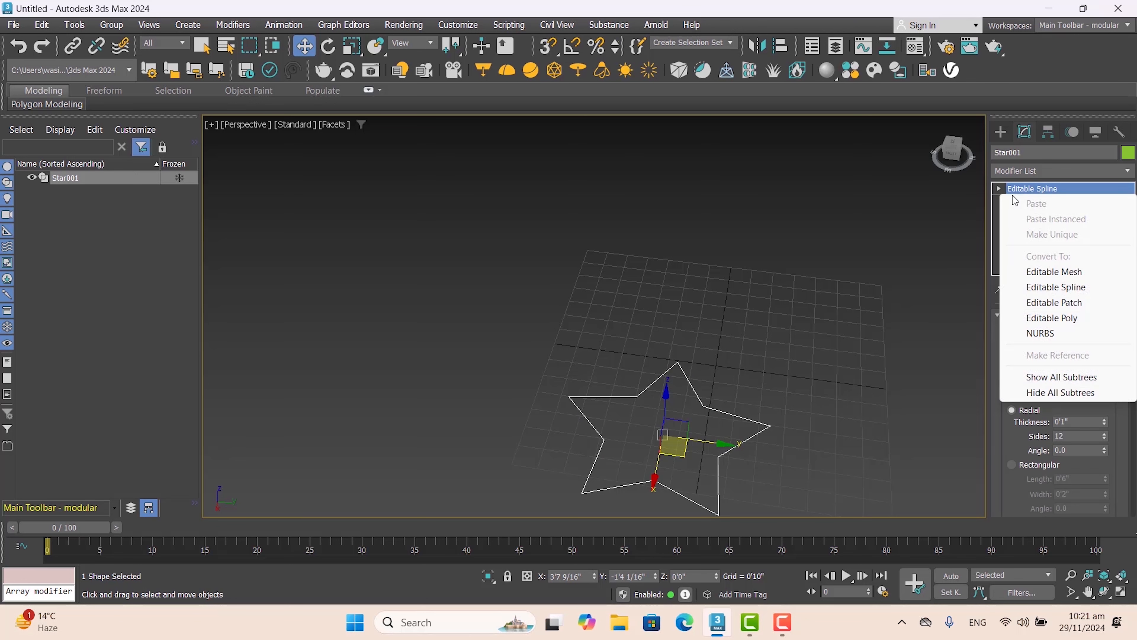
# Step: Select the five outer tip vertices of the star at the Editable Spline's Vertex level
pyautogui.click(999, 189)
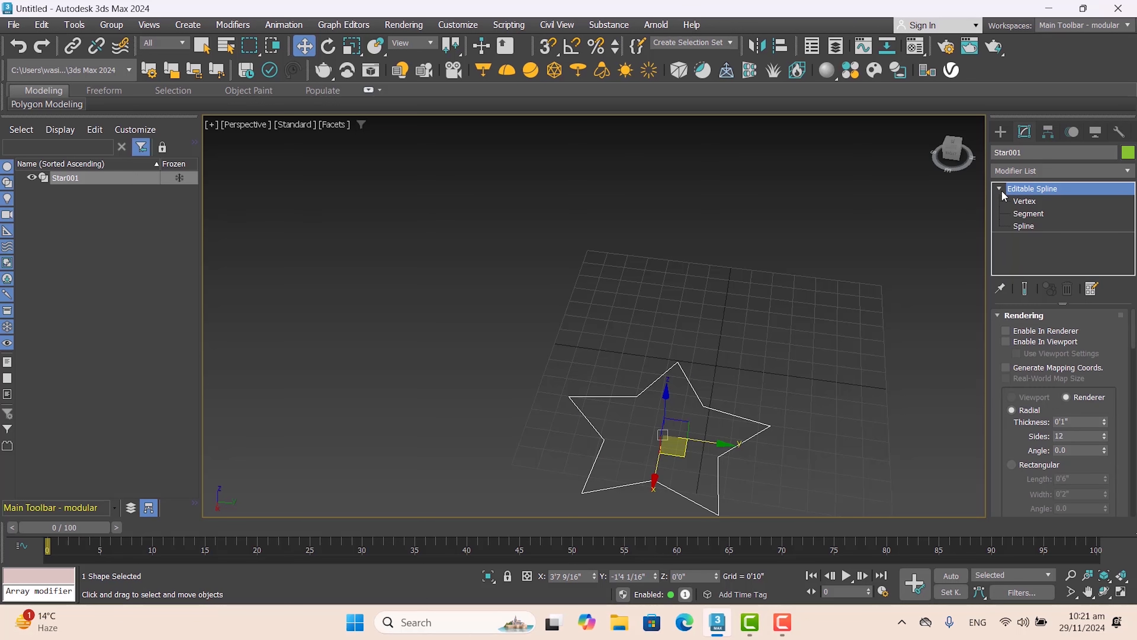
pyautogui.click(1025, 201)
pyautogui.scroll(-3, 575, 370)
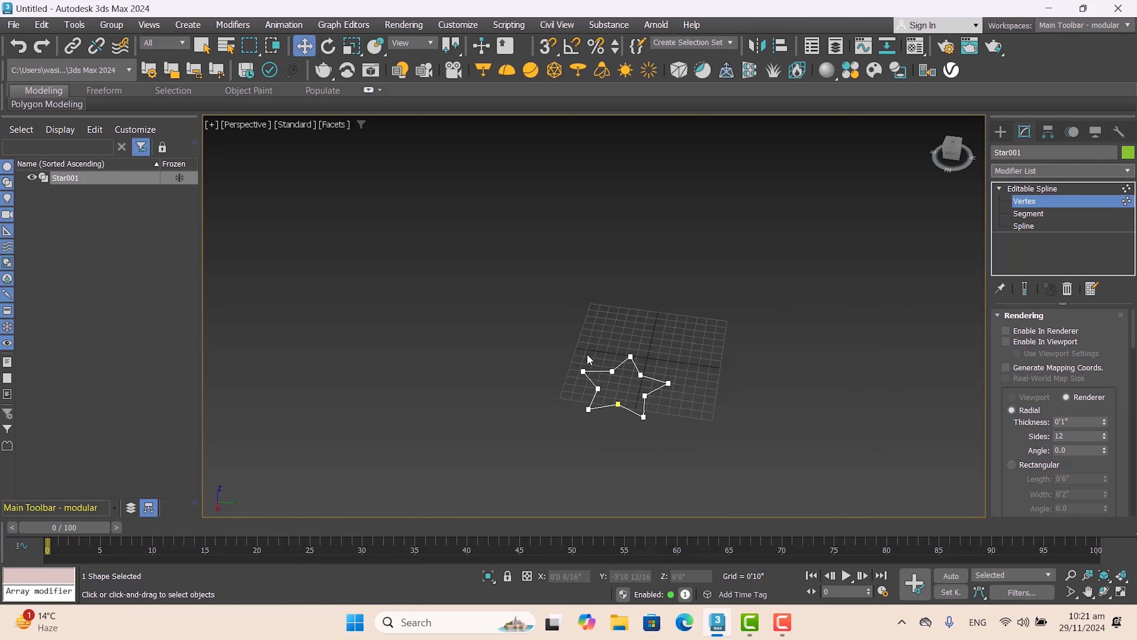
pyautogui.scroll(1, 579, 376)
pyautogui.click(583, 368)
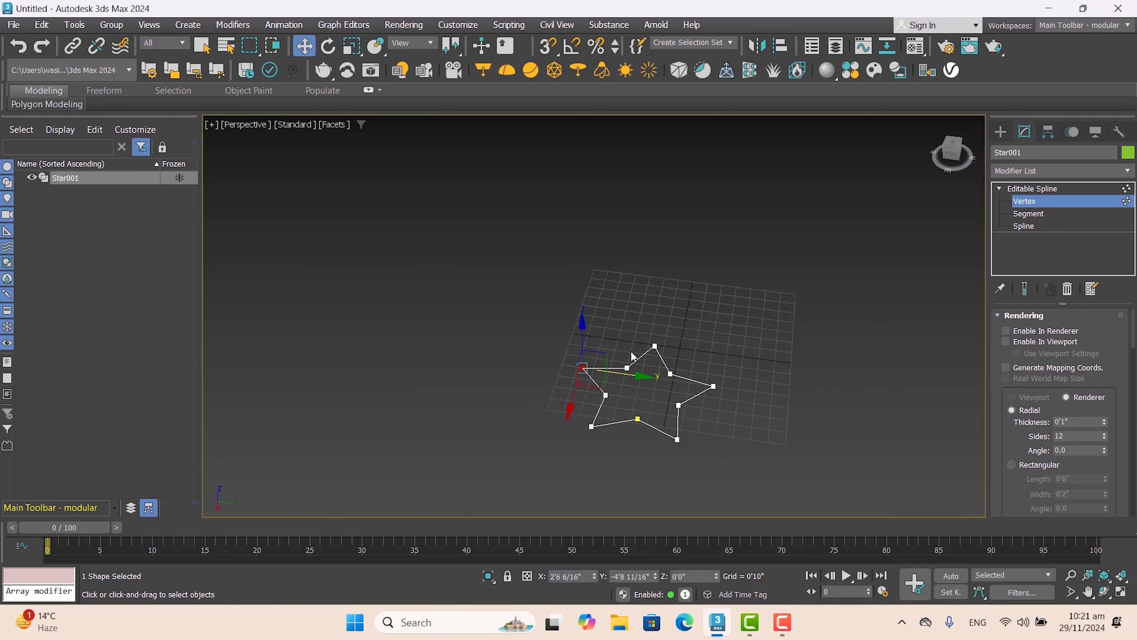
pyautogui.keyDown('ctrl'); pyautogui.click(654, 345); pyautogui.keyUp('ctrl')
pyautogui.keyDown('ctrl'); pyautogui.click(713, 387); pyautogui.keyUp('ctrl')
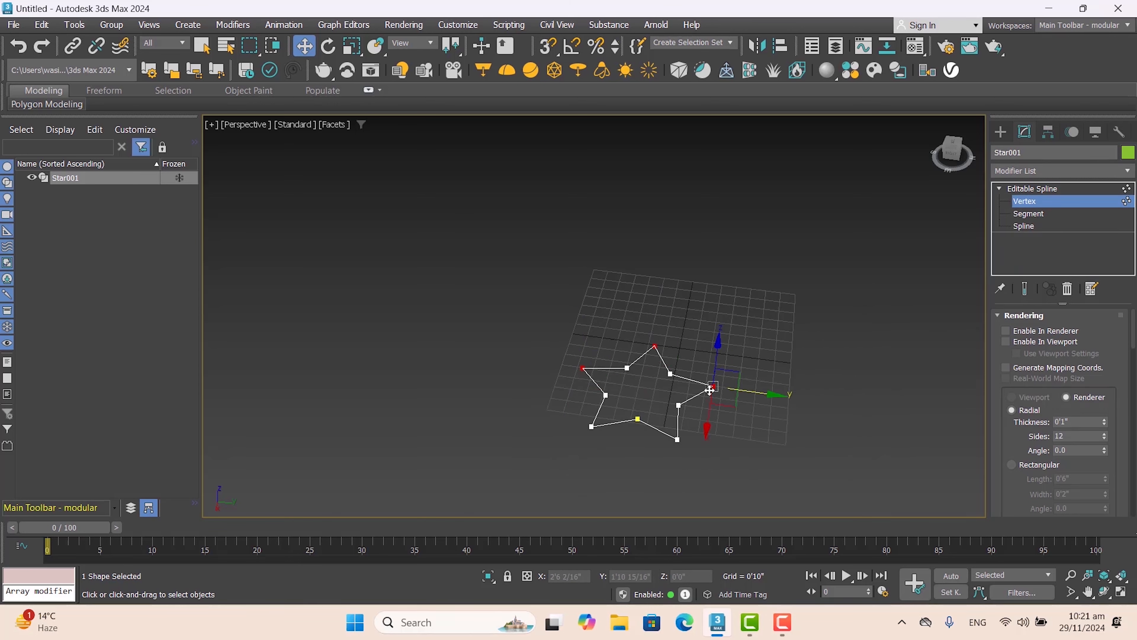
pyautogui.keyDown('ctrl'); pyautogui.click(677, 440); pyautogui.keyUp('ctrl')
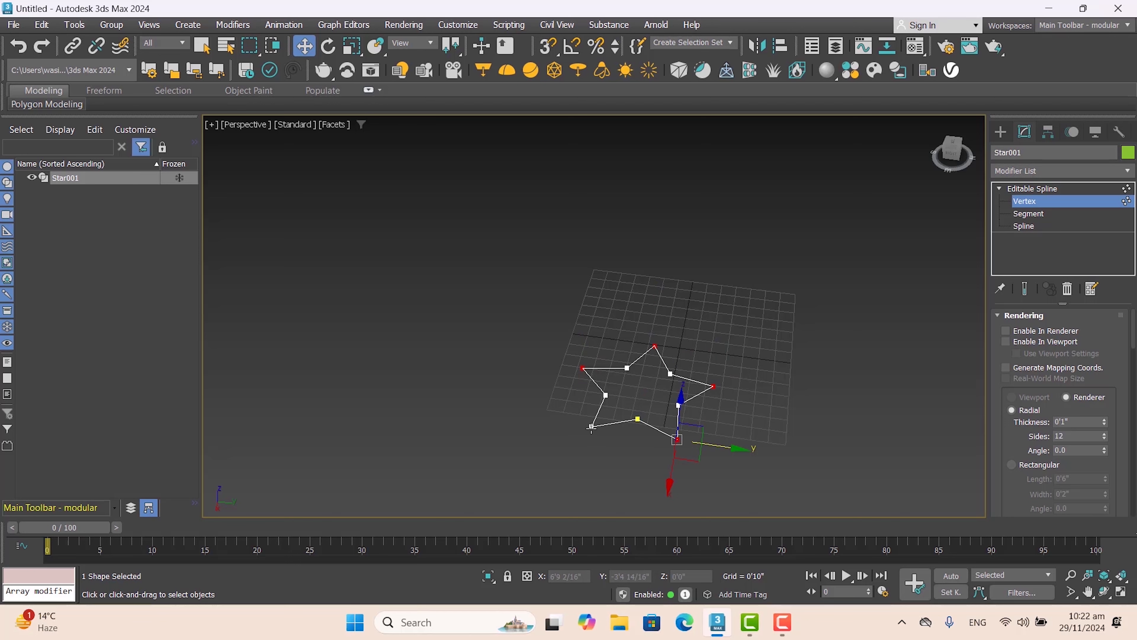
pyautogui.keyDown('ctrl'); pyautogui.click(592, 427); pyautogui.keyUp('ctrl')
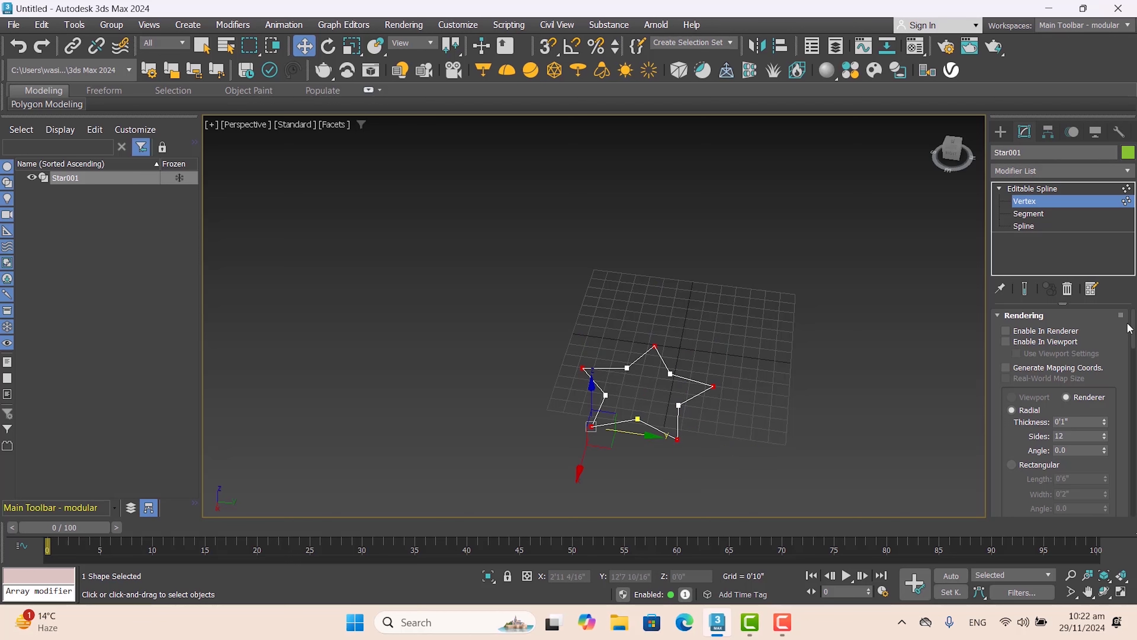
# Step: Round the star's five selected tip vertices with a Fillet of 0'10"
pyautogui.moveTo(1134, 343); pyautogui.dragTo(1135, 474)
pyautogui.click(1047, 375)
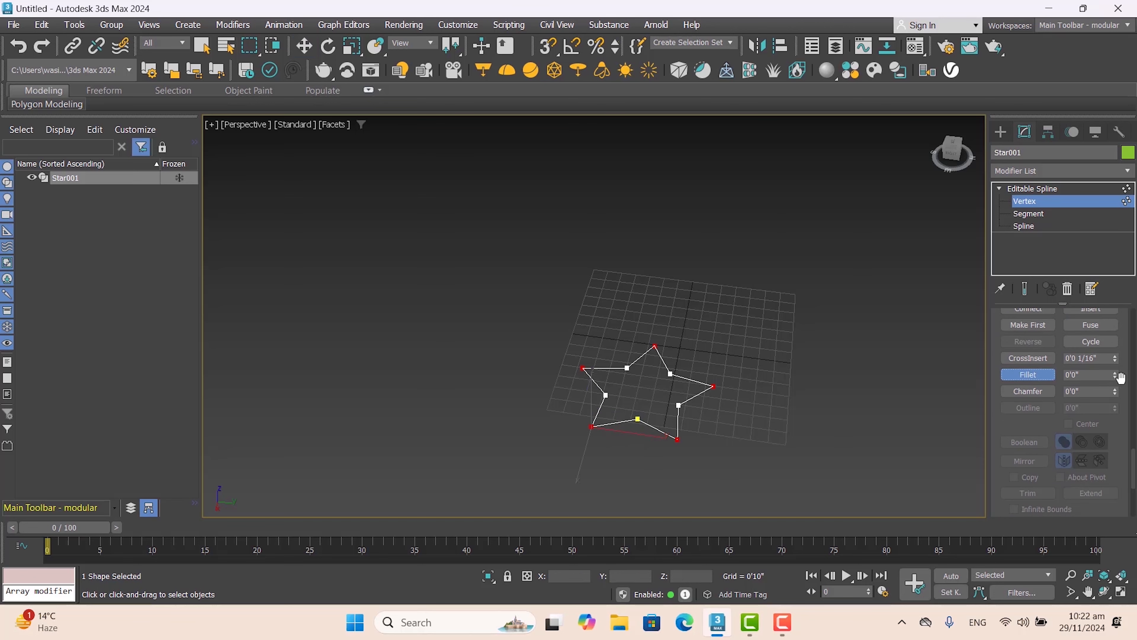
pyautogui.click(1115, 375)
pyautogui.moveTo(1116, 373); pyautogui.dragTo(1123, 365)
pyautogui.scroll(5, 740, 454)
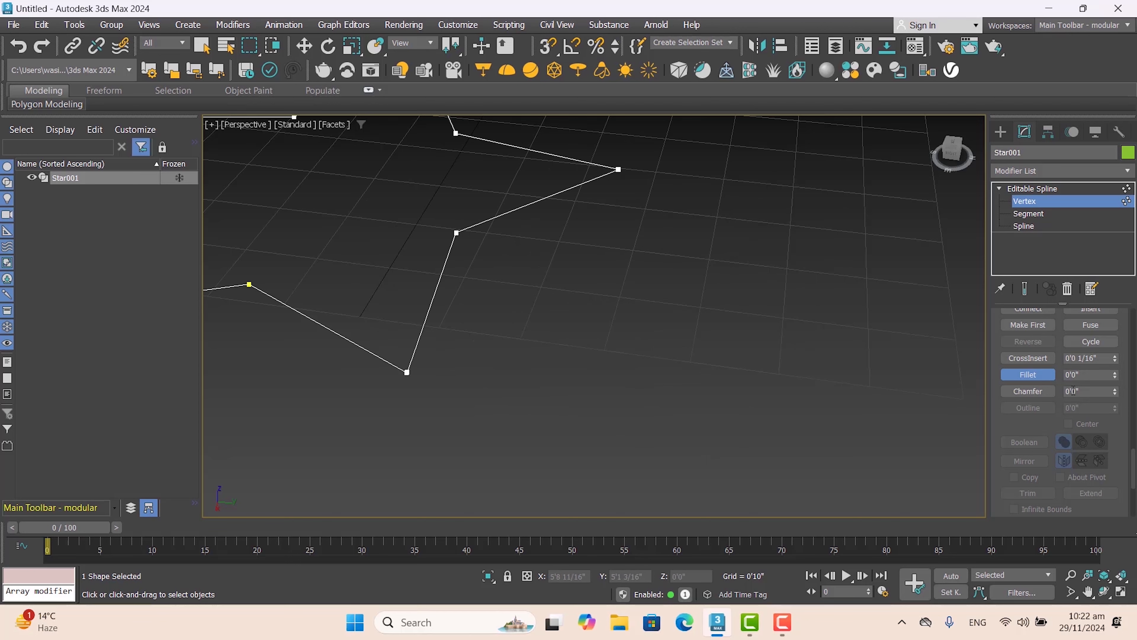
pyautogui.scroll(-5, 771, 325)
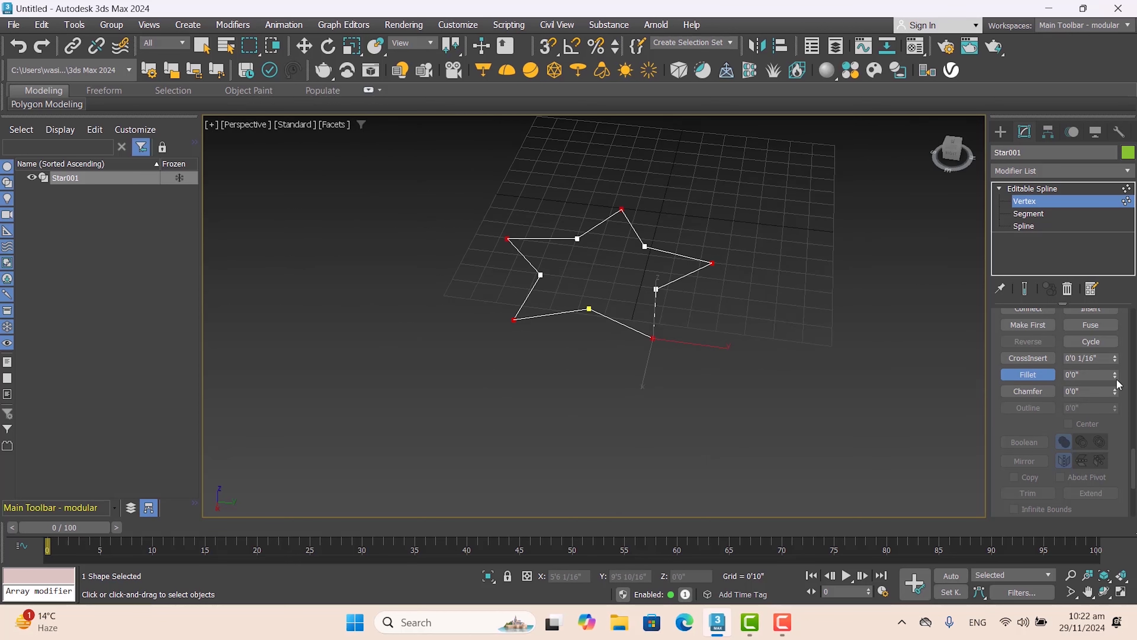
pyautogui.moveTo(1115, 373)
pyautogui.mouseDown()
pyautogui.moveTo(1120, 354)
pyautogui.moveTo(1120, 368)
pyautogui.mouseUp()
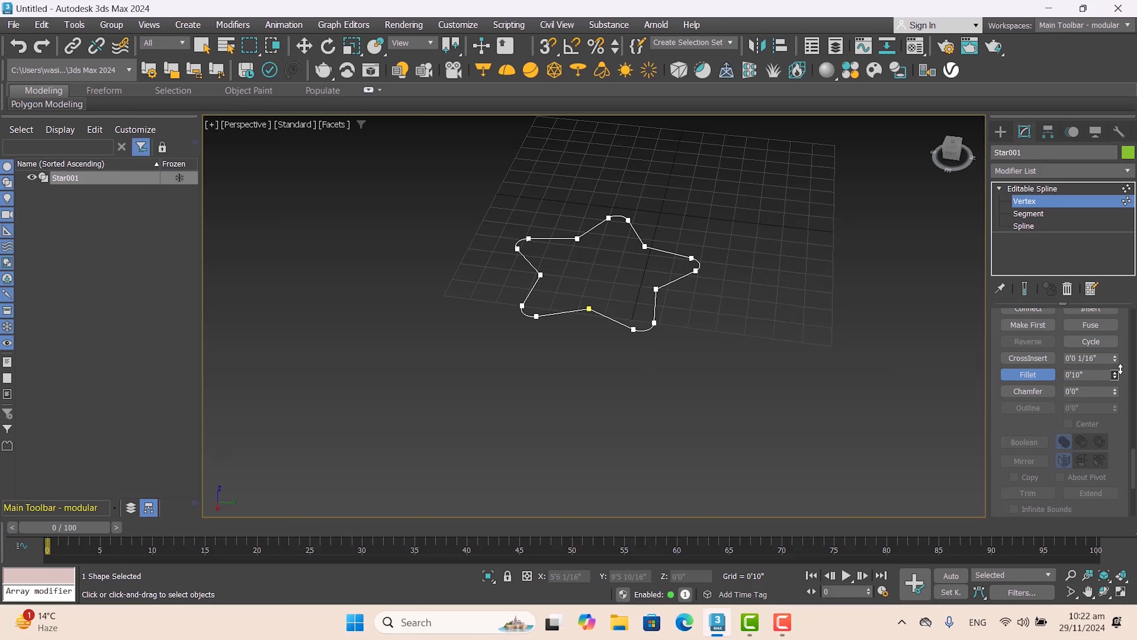
# Step: Apply an Extrude modifier to the star with filleted tips and check the whole solid
pyautogui.click(1092, 170)
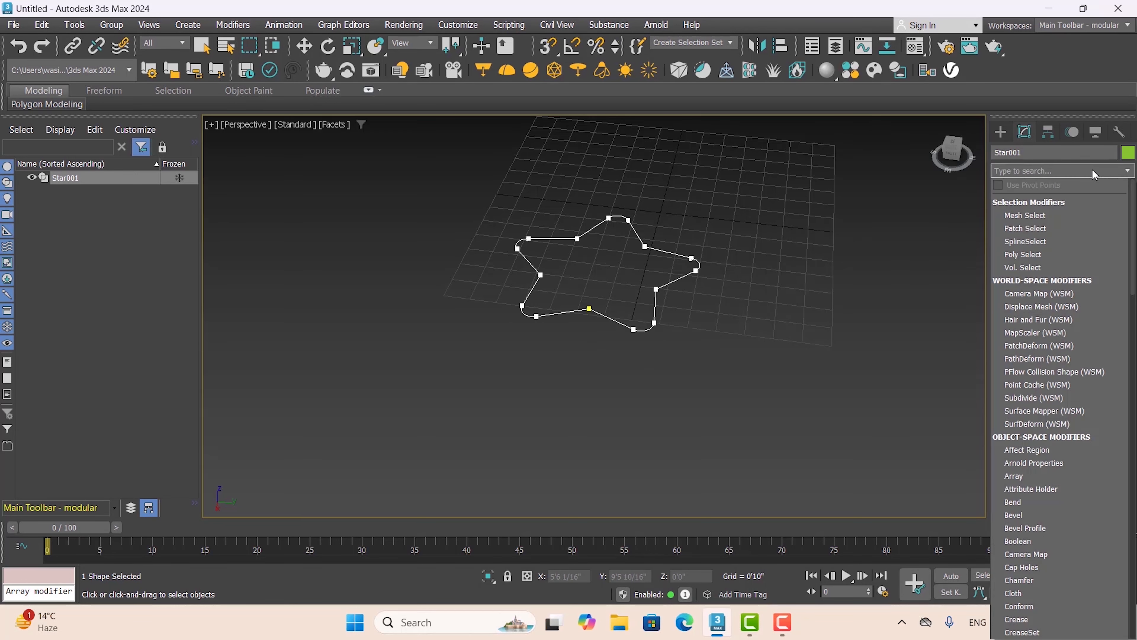
pyautogui.write('e')
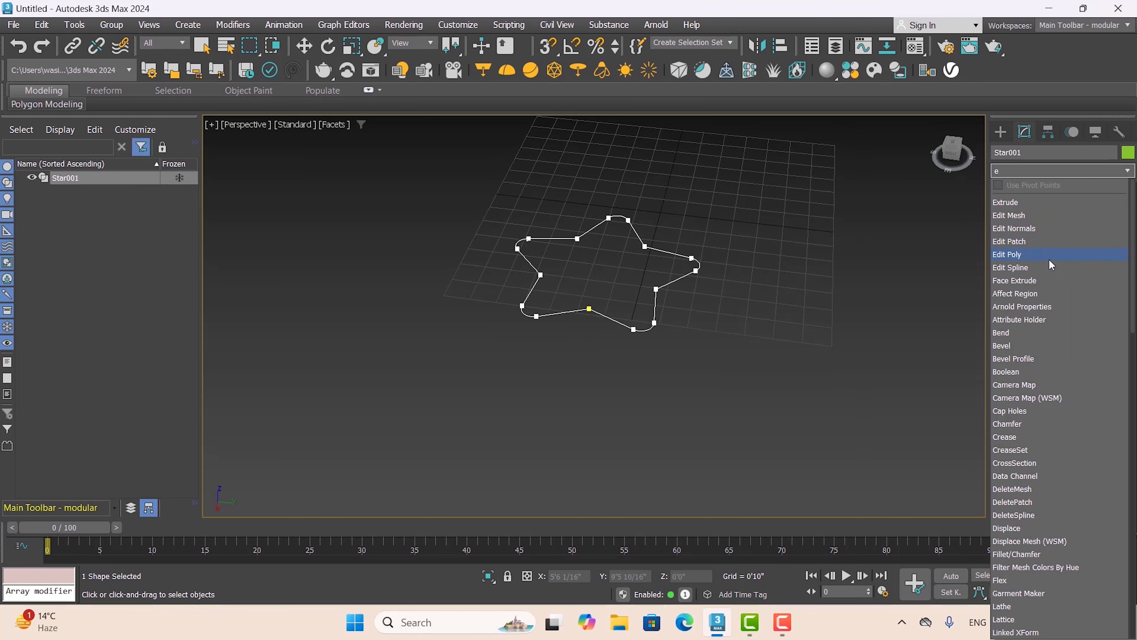
pyautogui.click(1018, 201)
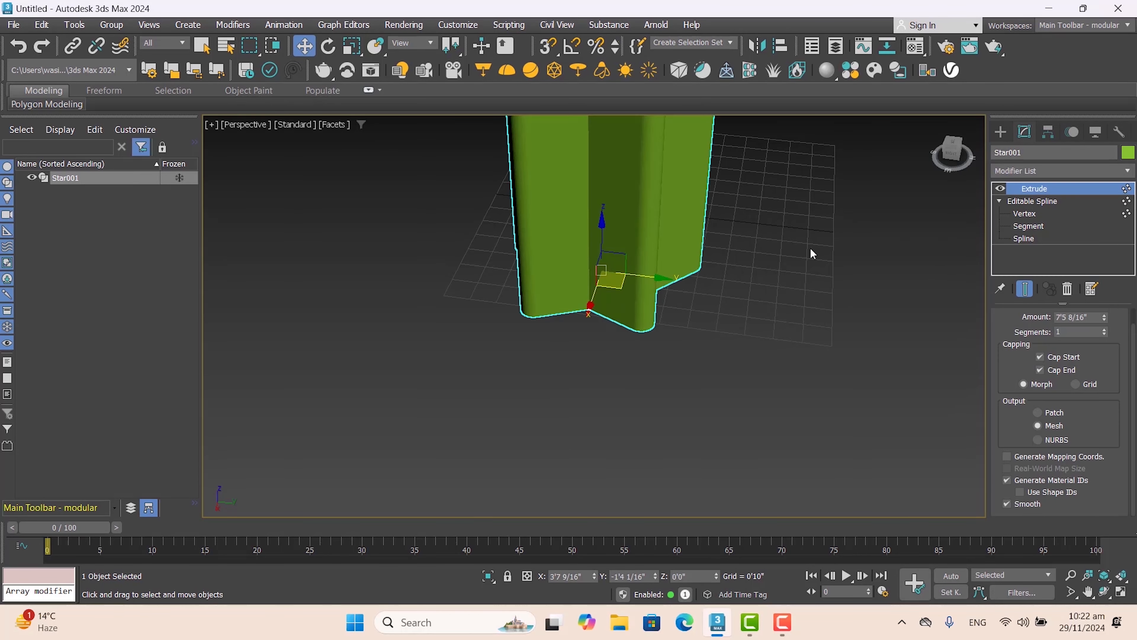
pyautogui.scroll(-3, 746, 224)
pyautogui.scroll(4, 739, 232)
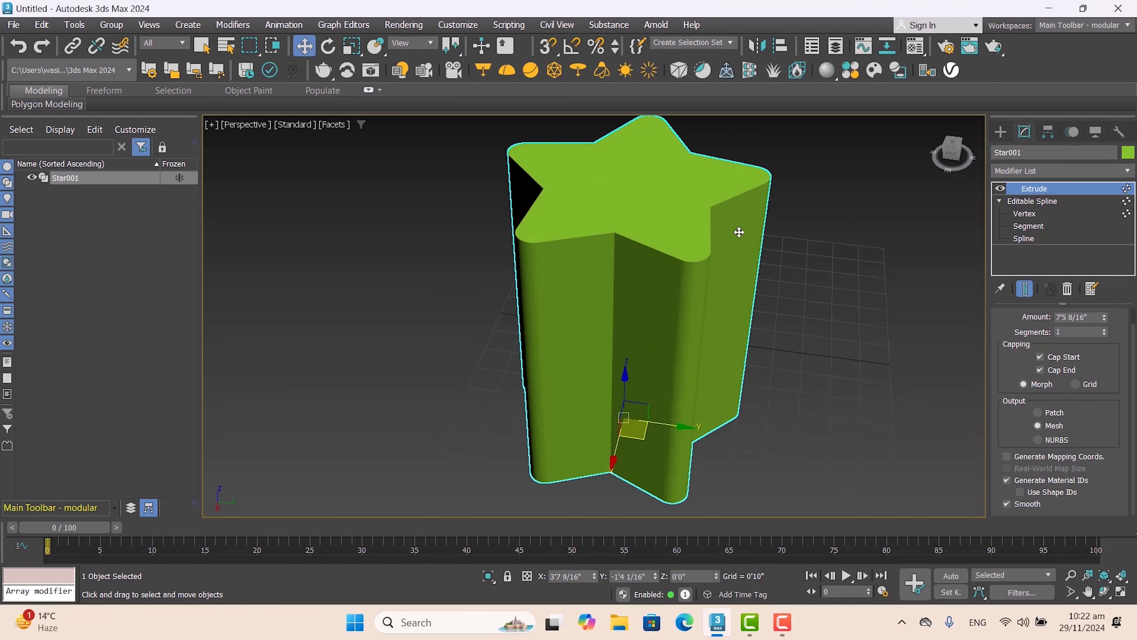